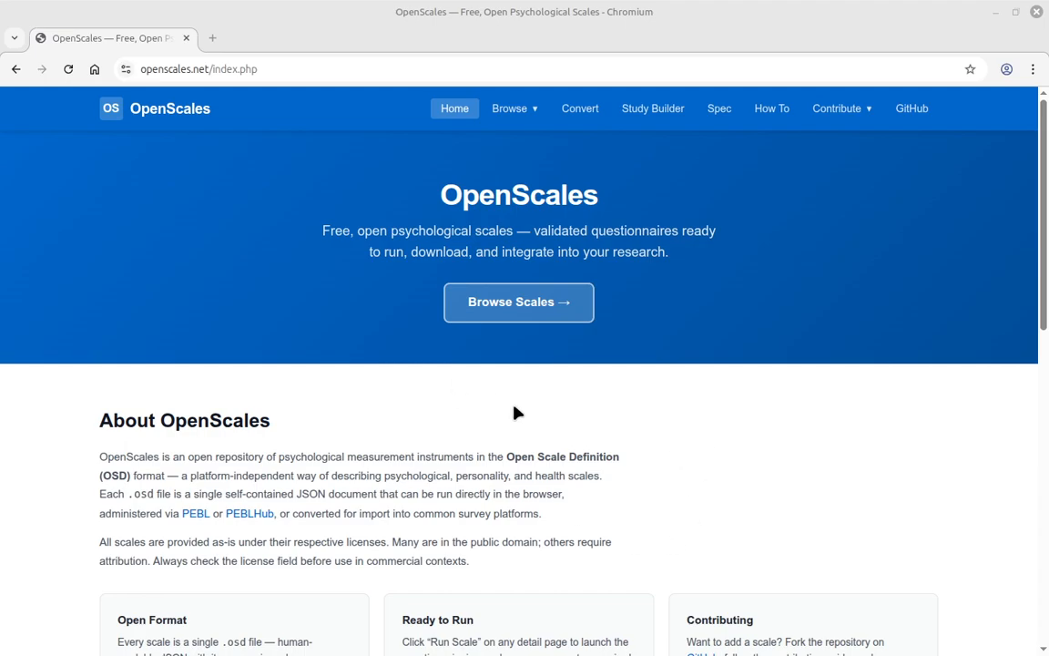
- From the Browse Scales list, open the AI Attitude Scale (AIAS-4) card
left_click(525, 308)
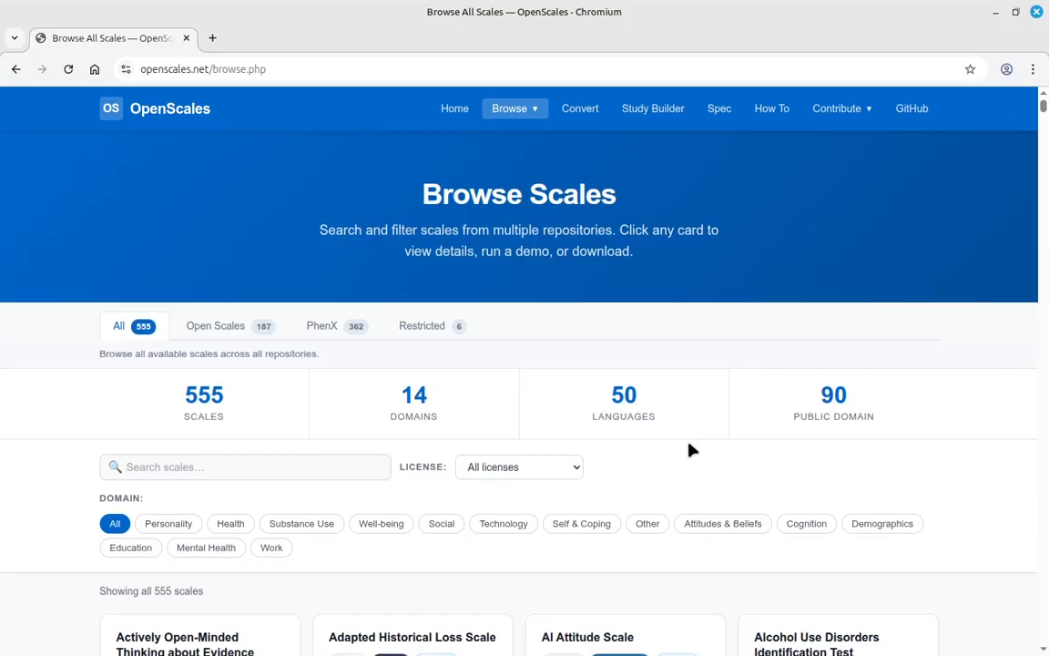
scroll(719, 450, "down", 3)
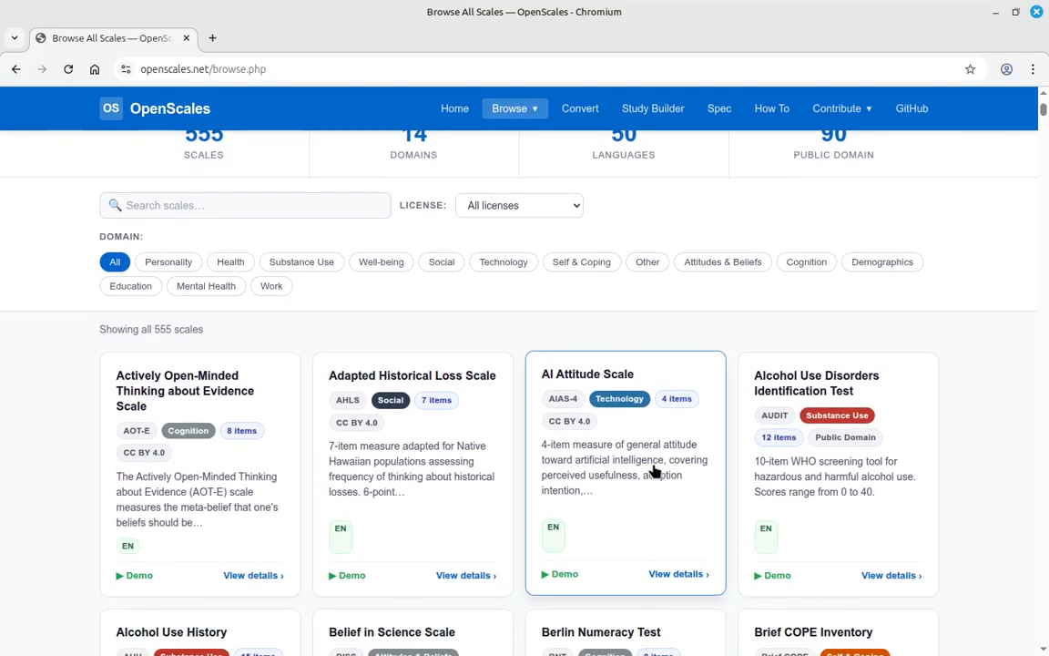
left_click(656, 468)
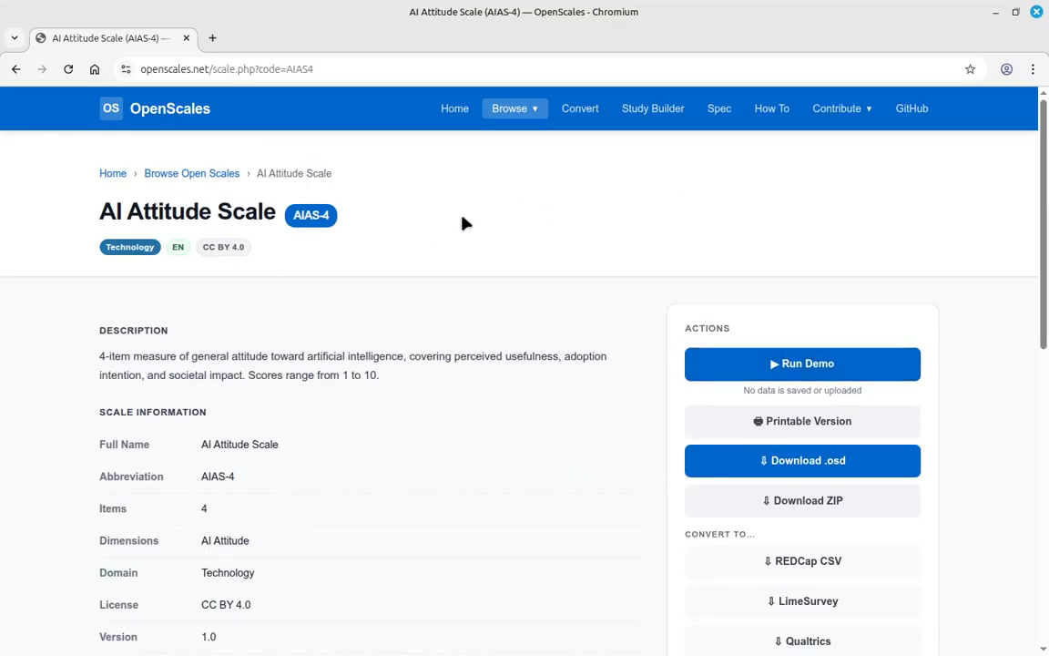
- Run the AIAS-4 demo, answering the four items 6, 5, 3 and 8
left_click(773, 362)
left_click(554, 373)
left_click(475, 376)
left_click(394, 368)
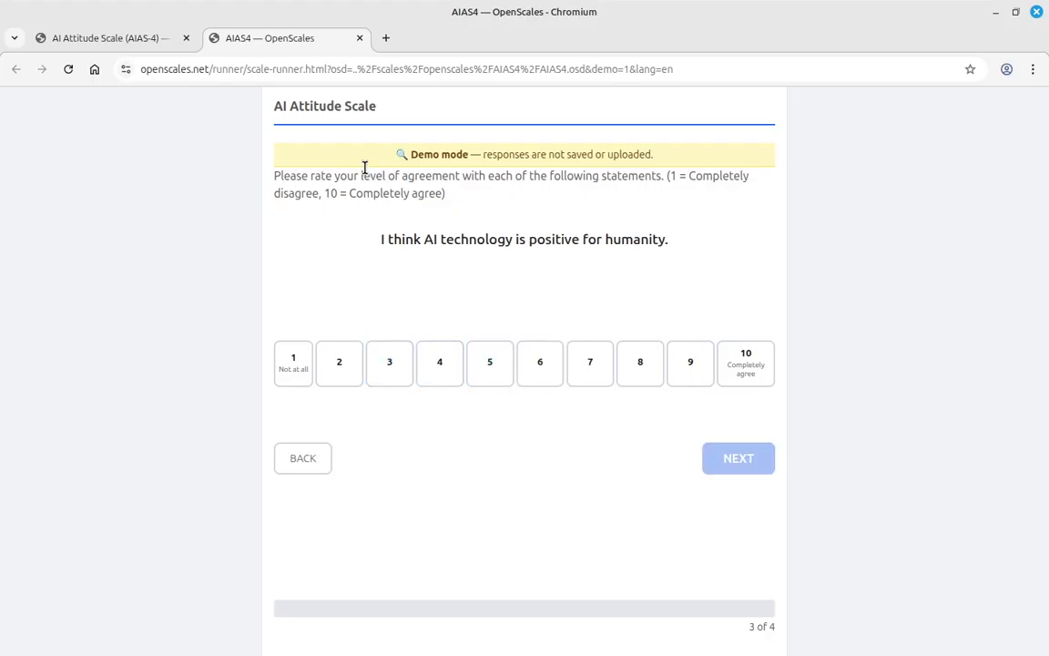
left_click(640, 360)
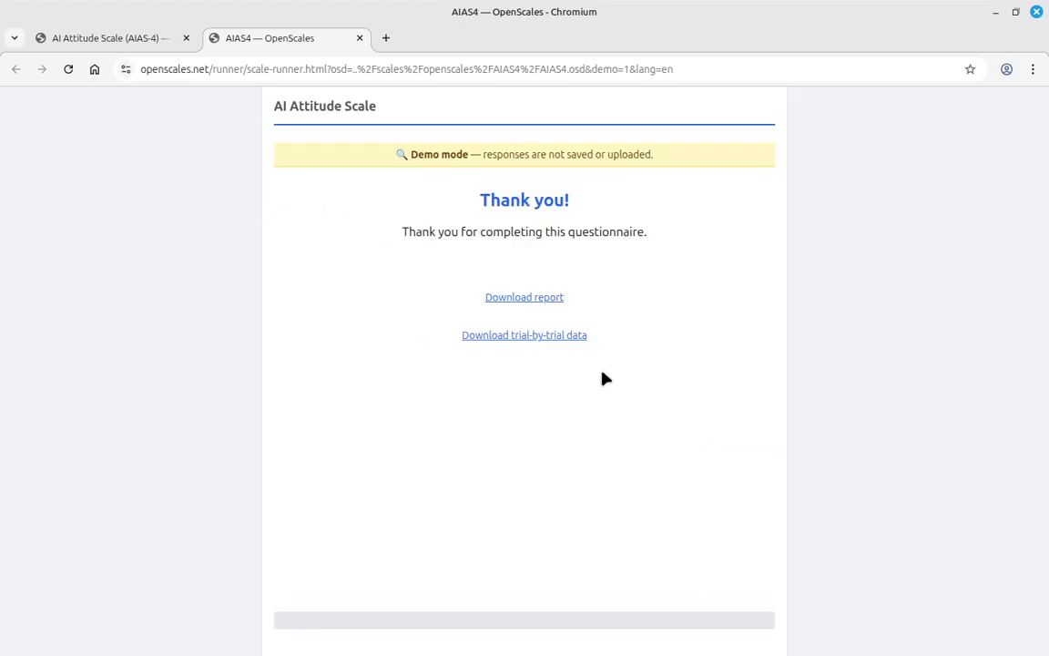
- Download the participant report (AI Attitude 5.5), review it, then close it
left_click(545, 301)
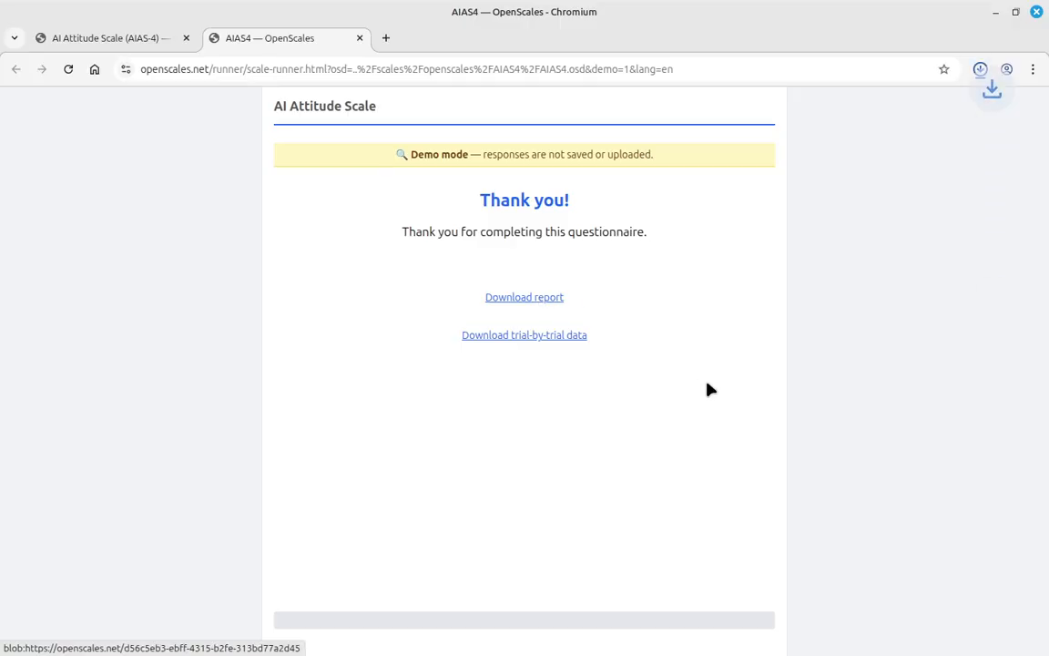
left_click(906, 104)
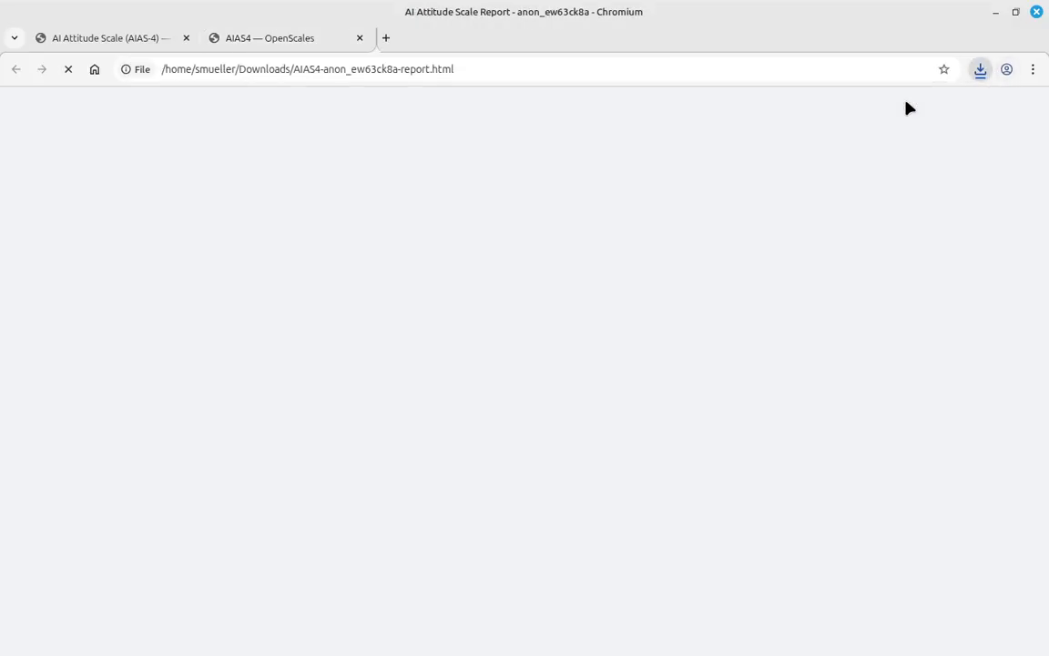
scroll(657, 411, "down", 3)
scroll(658, 412, "up", 3)
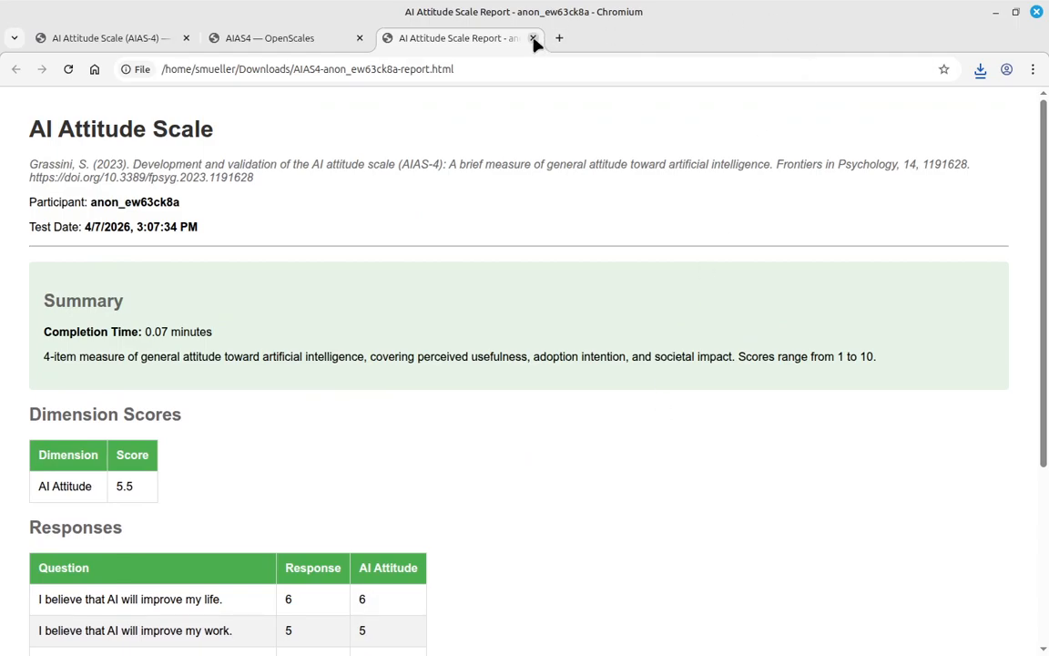
left_click(534, 38)
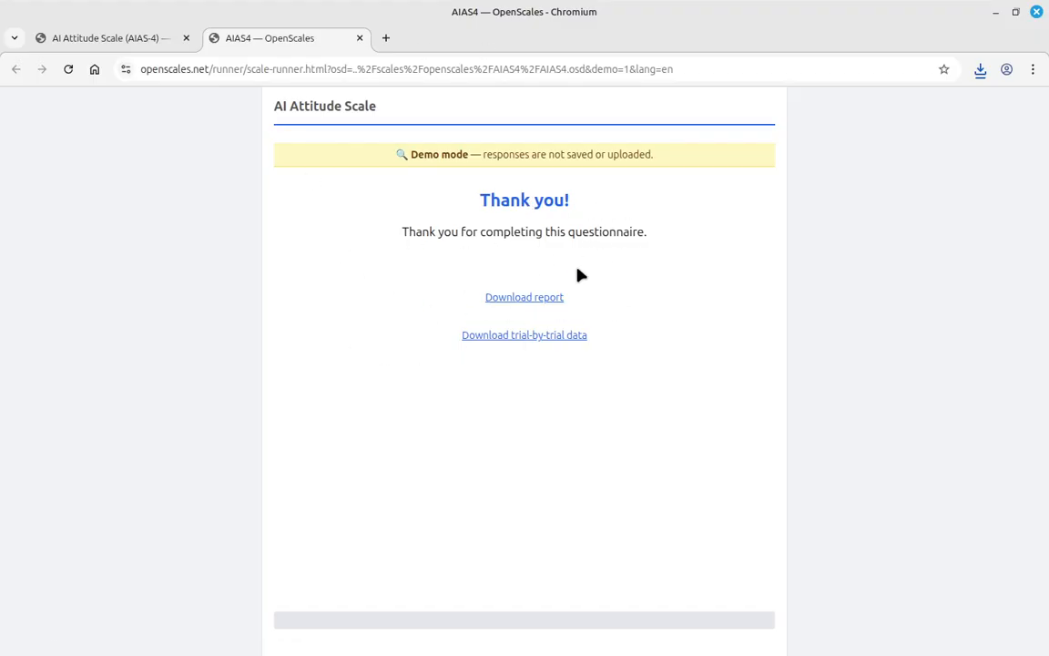
- Switch back to the first tab showing the AI Attitude Scale (AIAS-4) details
left_click(143, 41)
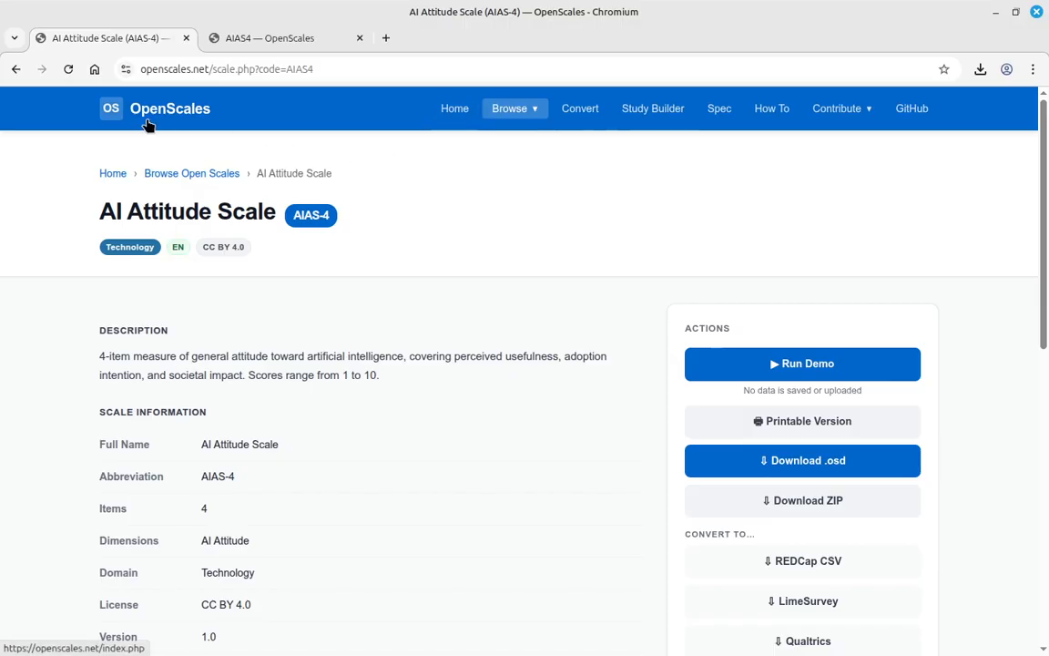
- Open the Study Builder and start editing the STUDY1 study code field
left_click(668, 114)
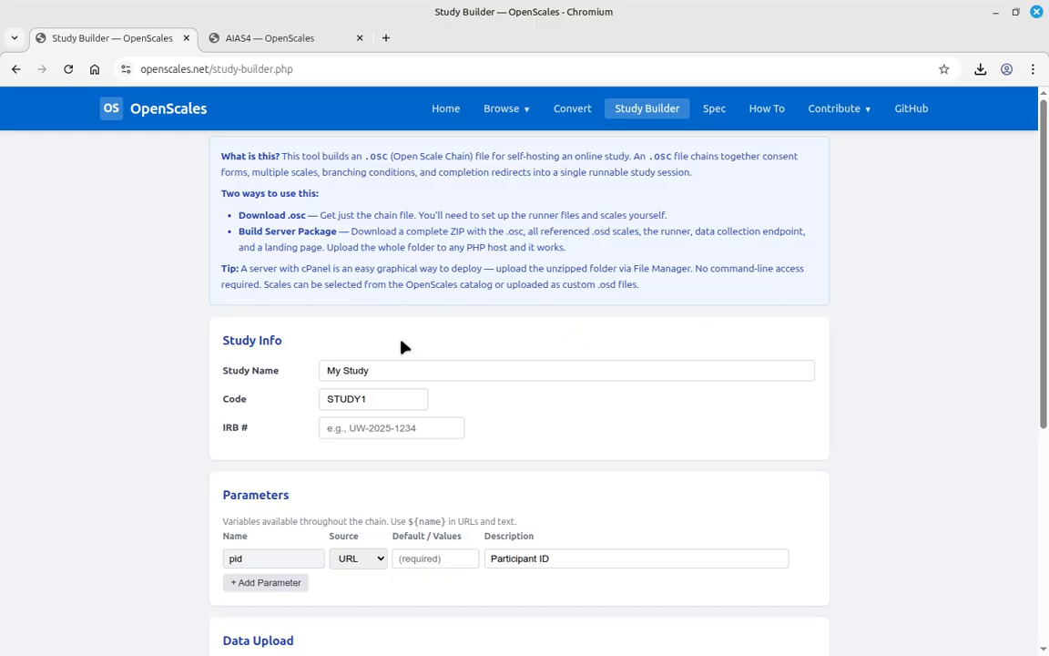
left_click(392, 400)
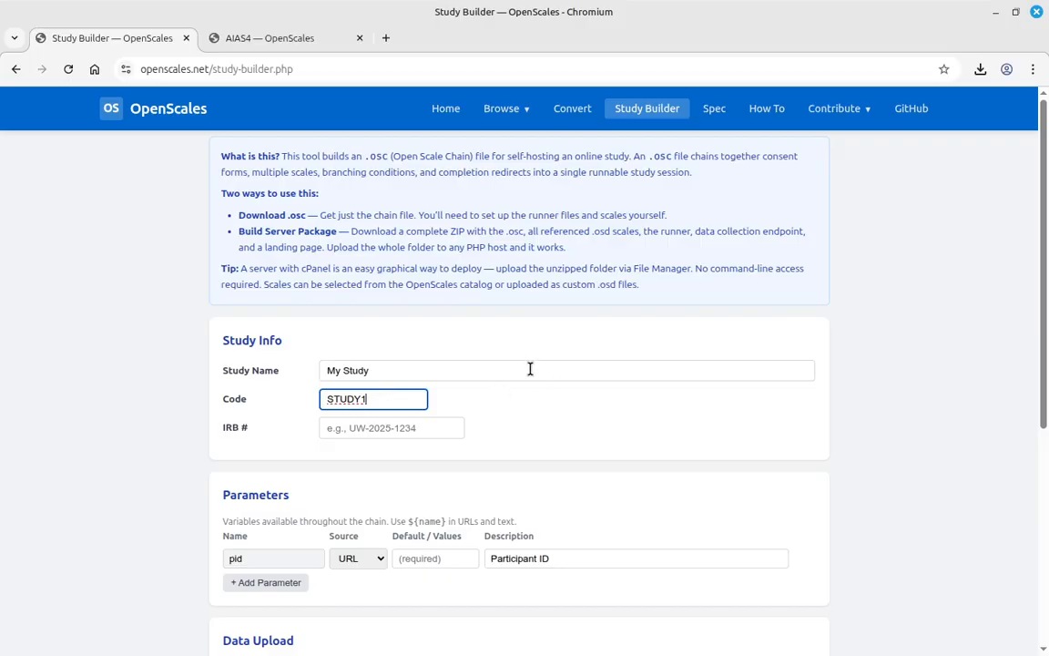
scroll(477, 337, "down", 3)
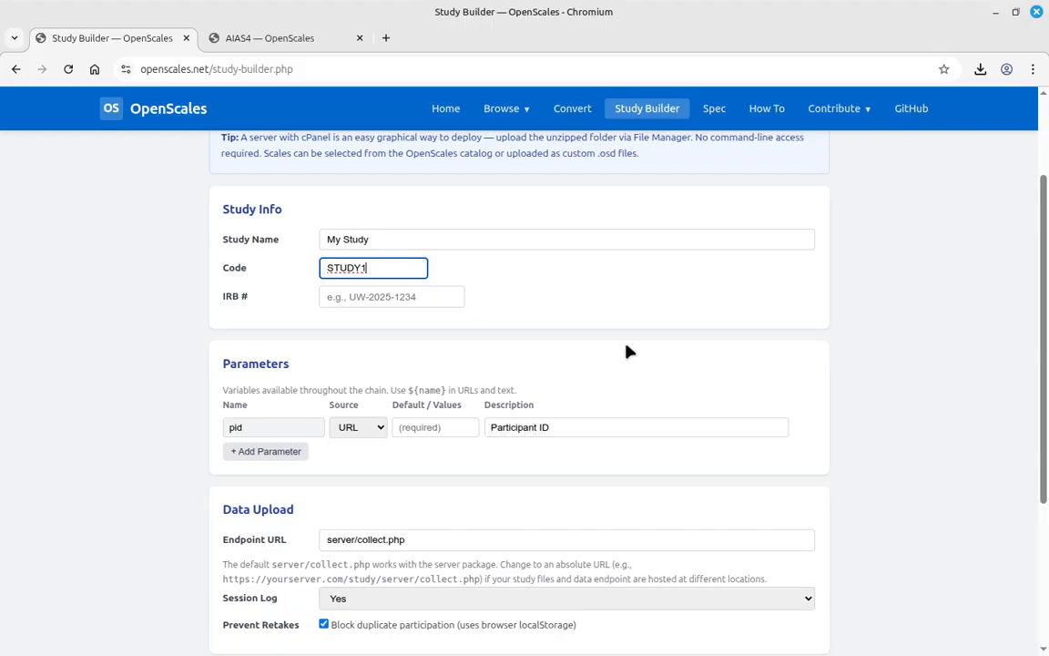
scroll(628, 352, "down", 4)
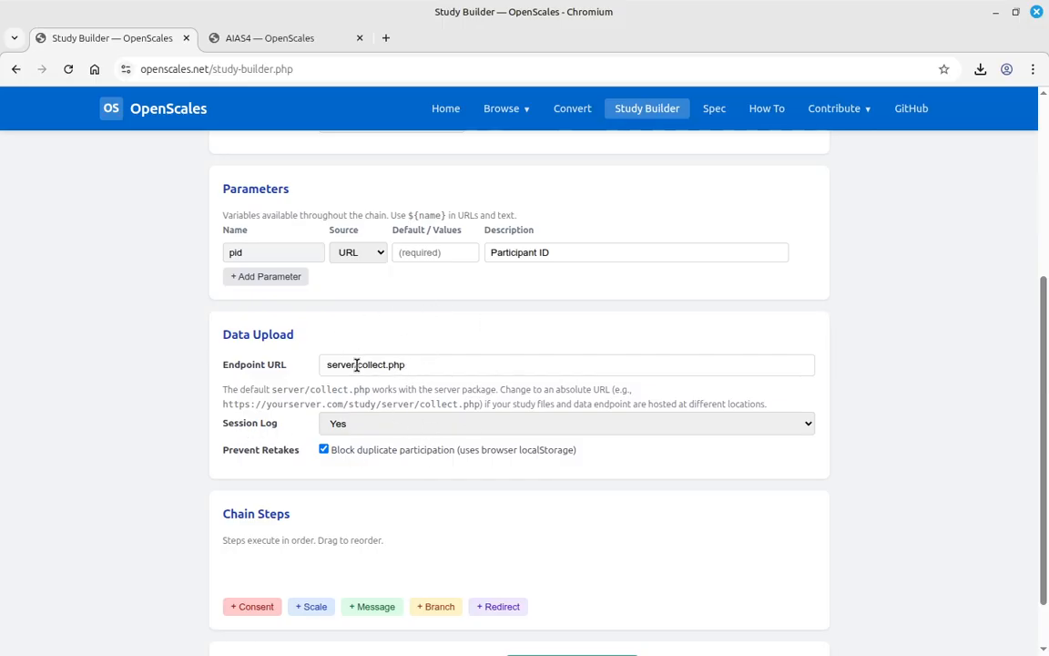
- Check the server/collect.php Endpoint URL and scroll down to the Chain Steps
left_click(427, 364)
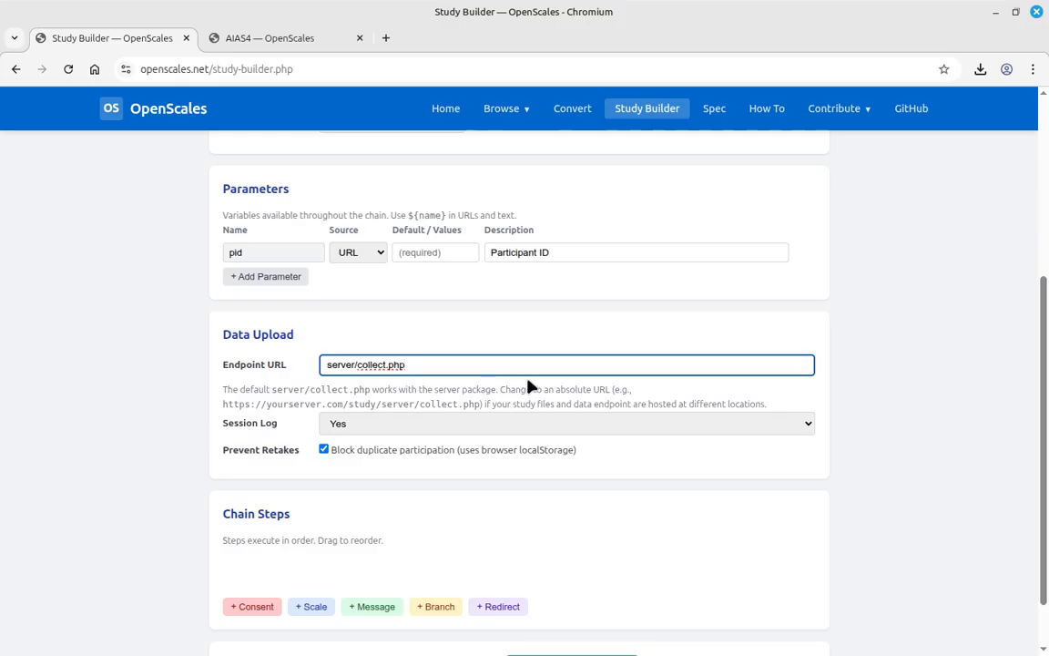
scroll(504, 485, "down", 1)
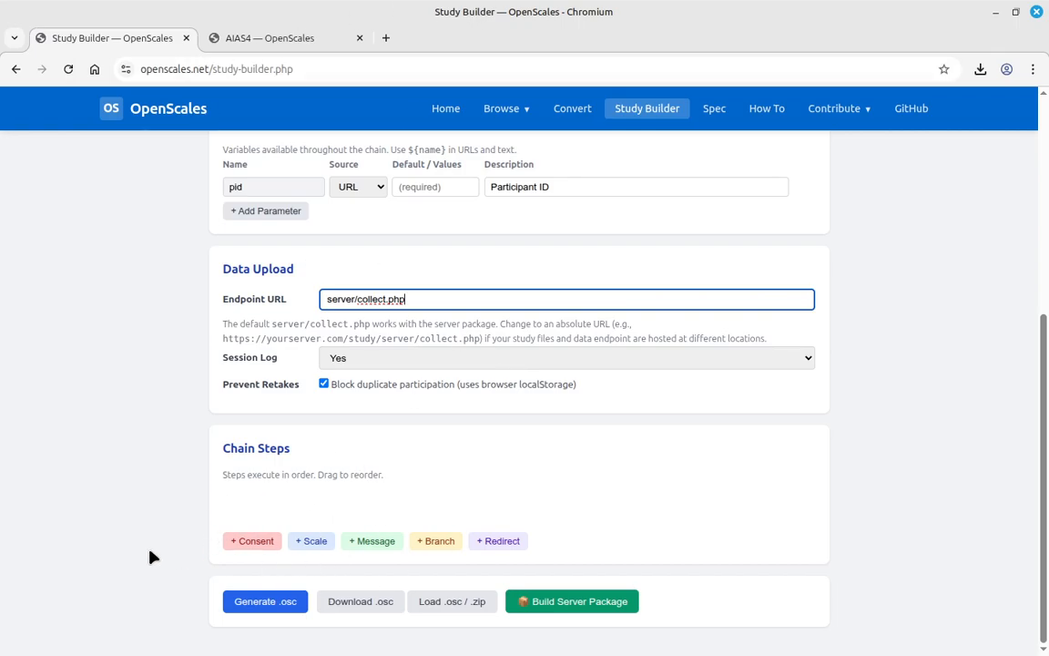
left_click(255, 540)
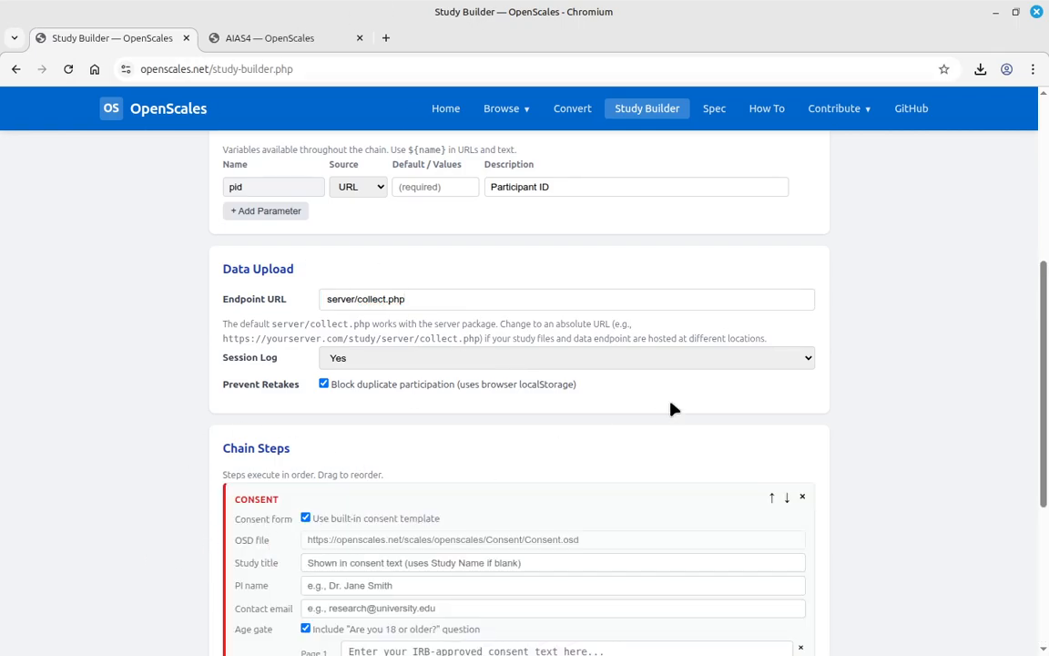
scroll(888, 398, "down", 3)
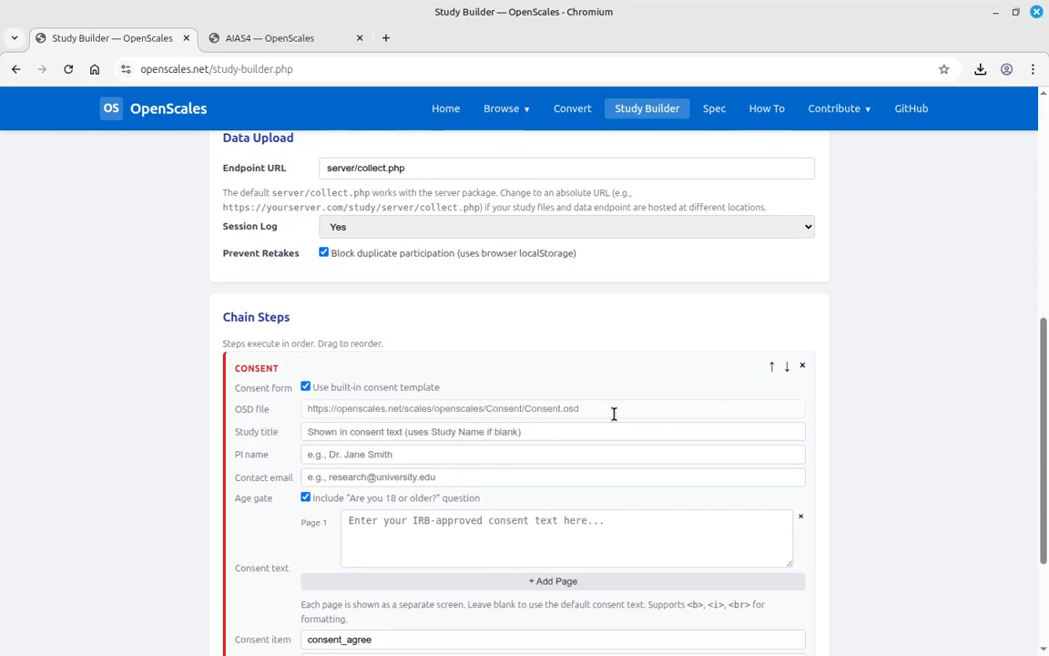
scroll(431, 361, "down", 3)
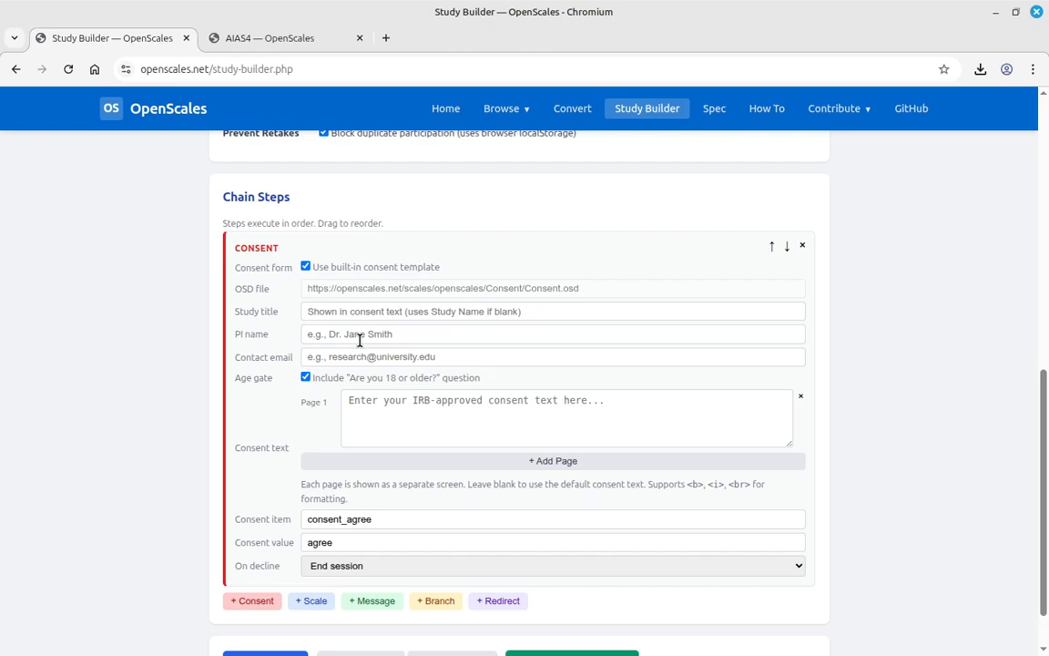
- Enter the consent study title 'AI study', the PI's name and the contact e-mail
left_click(368, 310)
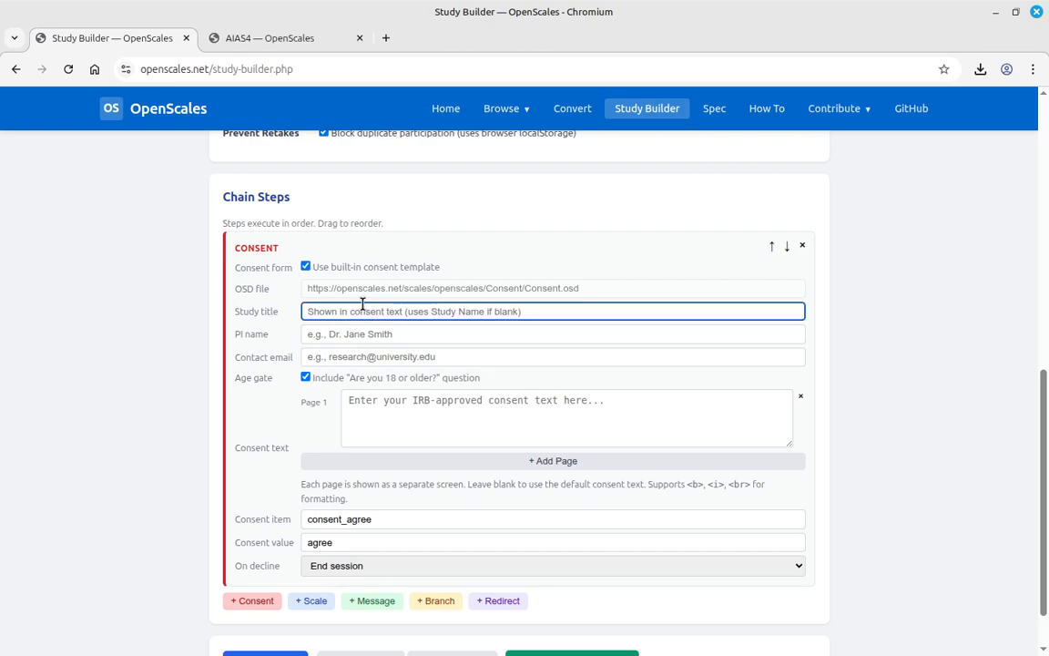
type("AI study")
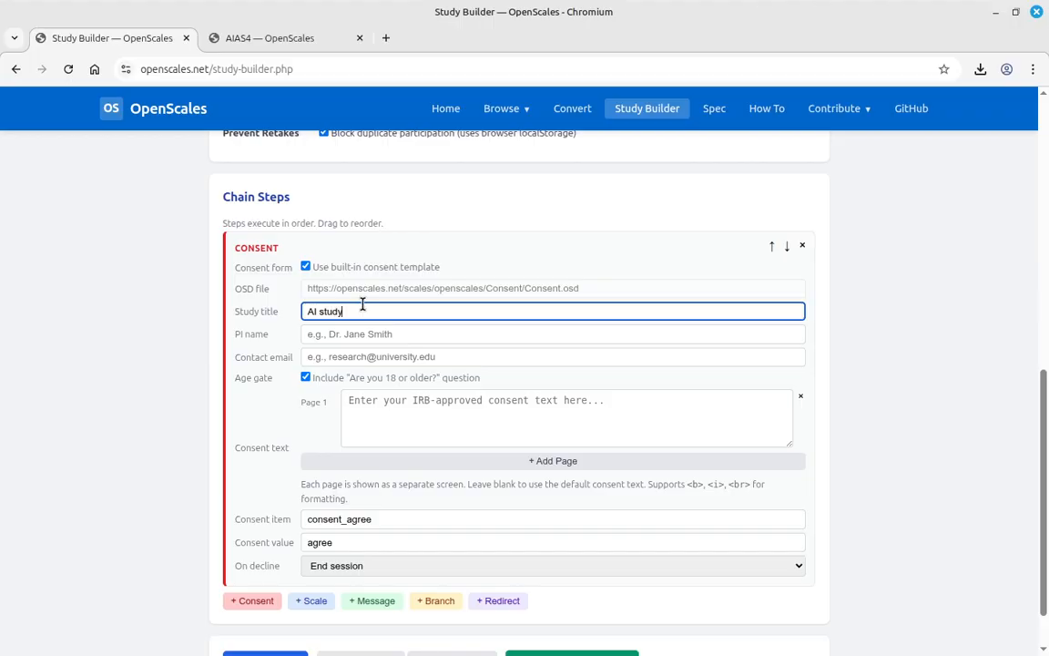
key("Tab")
type("Dr Mueller")
key("Tab")
key("Tab")
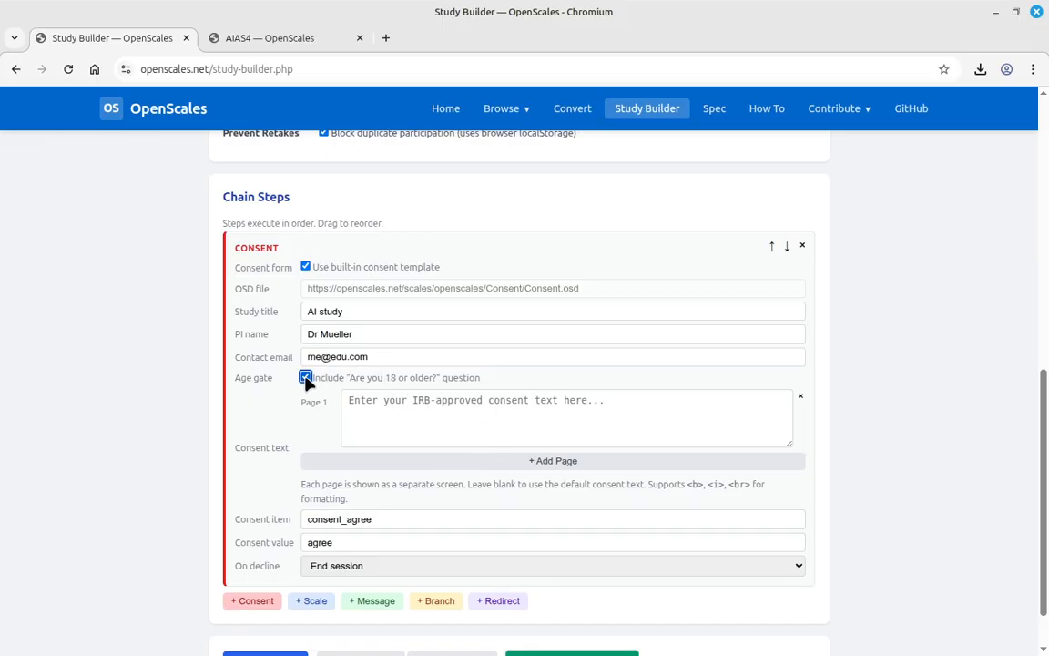
- Write the page-1 consent text, adding a line with <i>italic text</i>
left_click(533, 406)
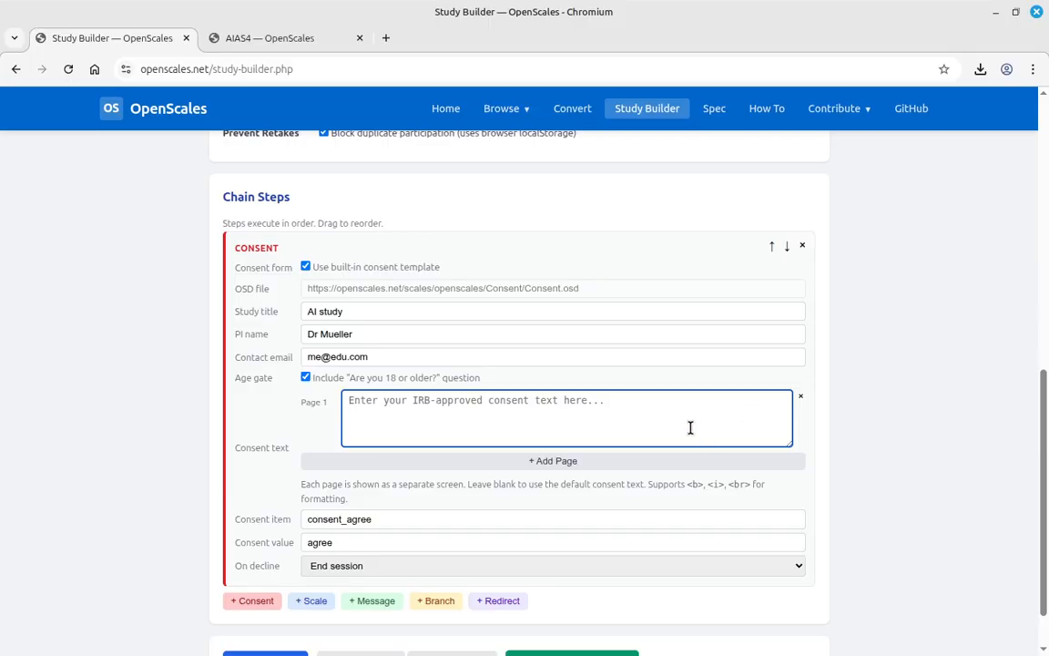
type("teuhtnsaoeuh nstaoehu nstaoehu ")
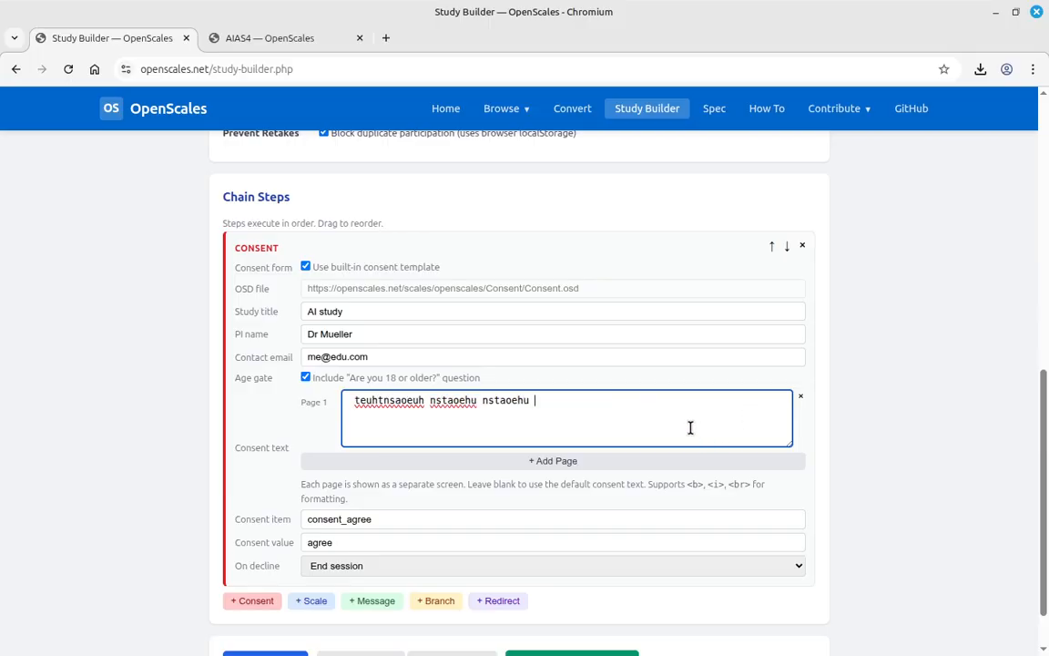
type("nstoeahusnt eoahusntoeahu sntoeahusnt haoetnus haoesntu ")
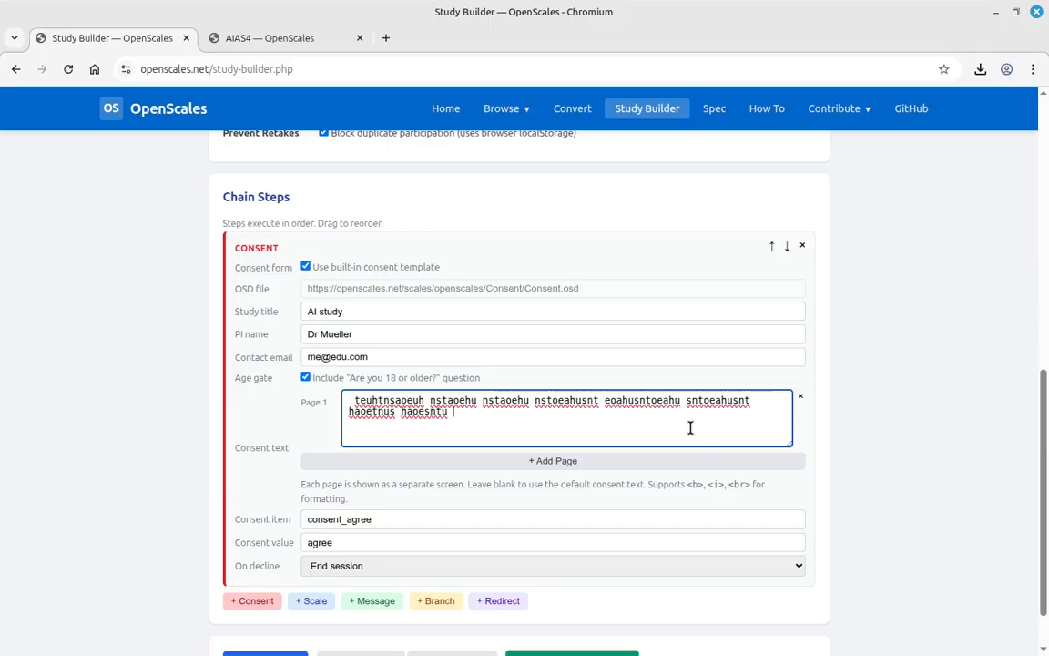
type("<h1>Header here</h")
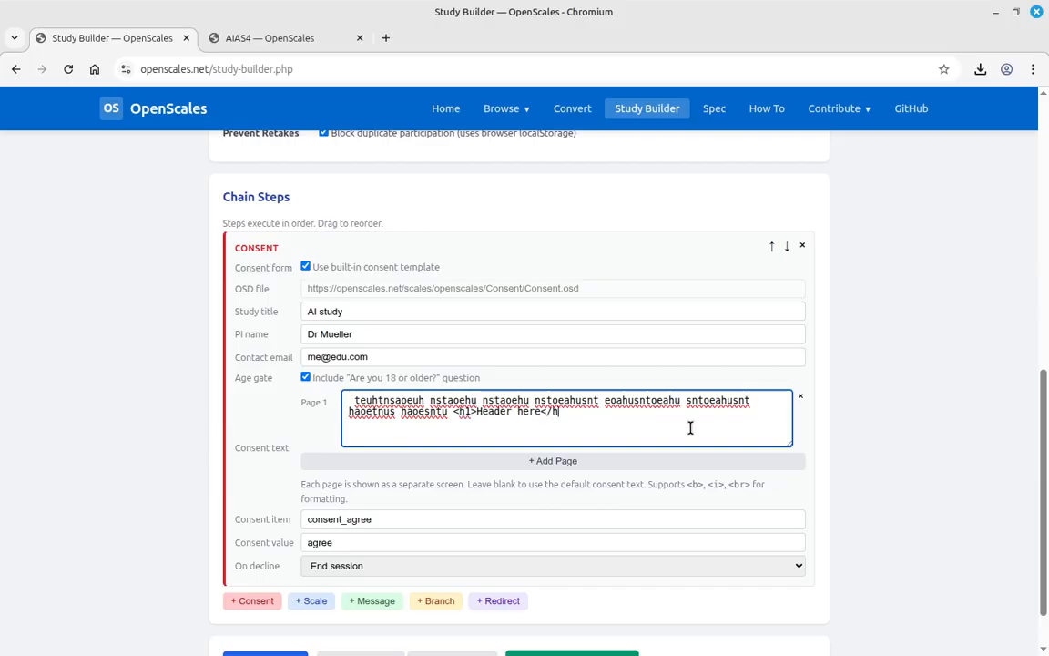
type("1>")
key("Return")
type("<i>italic text</")
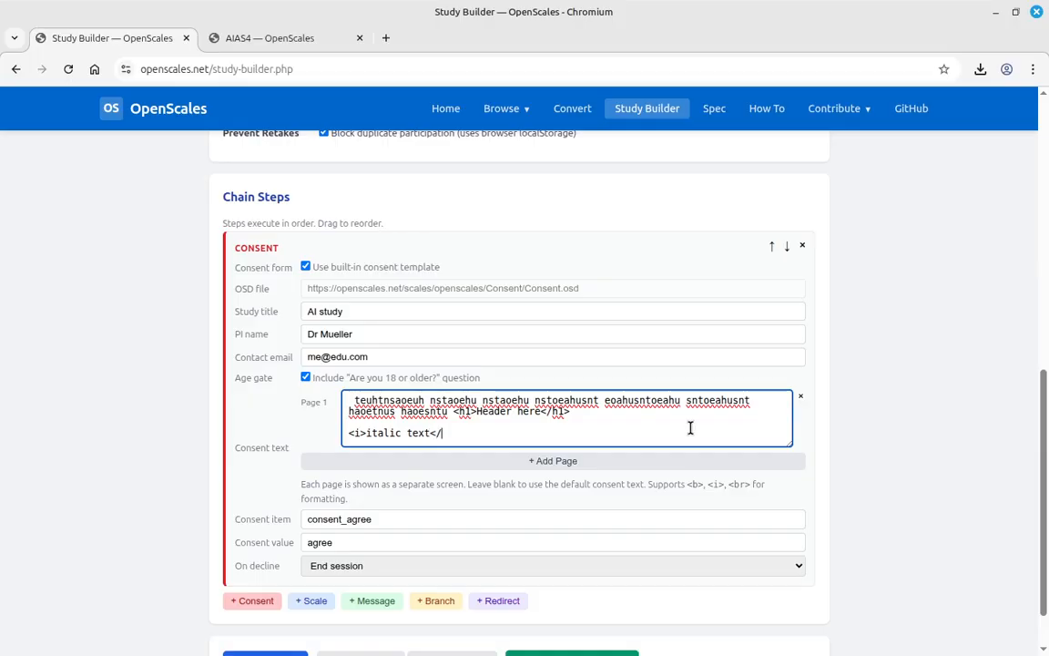
type("i>")
scroll(515, 467, "down", 1)
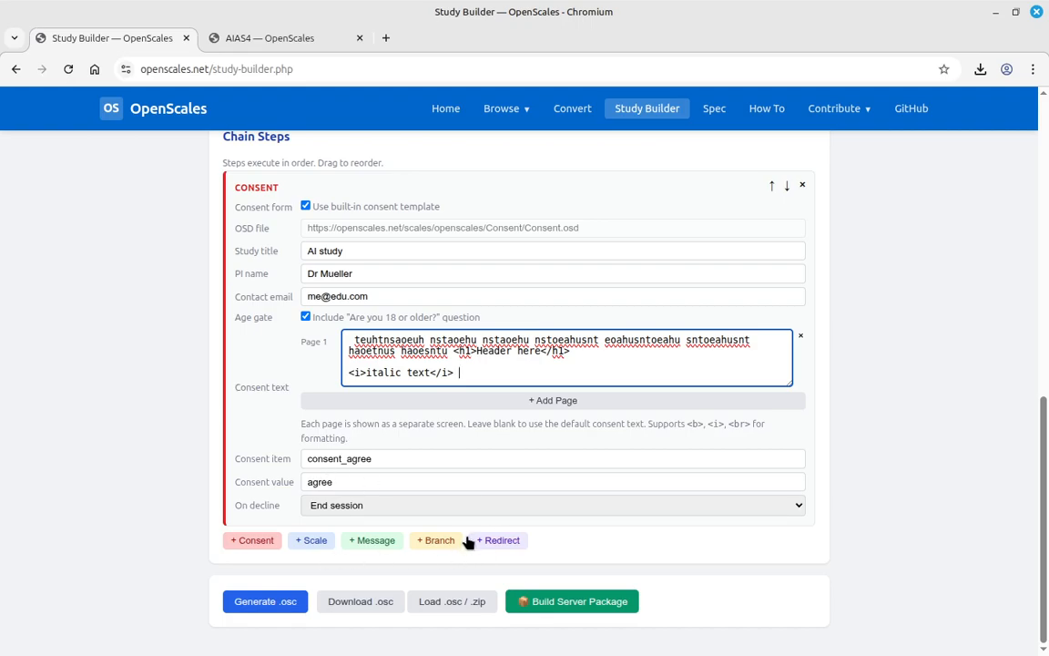
- Add a Scale step and select DEMO-NIMH.osd through a 'demo' catalog search
left_click(312, 542)
scroll(845, 480, "down", 2)
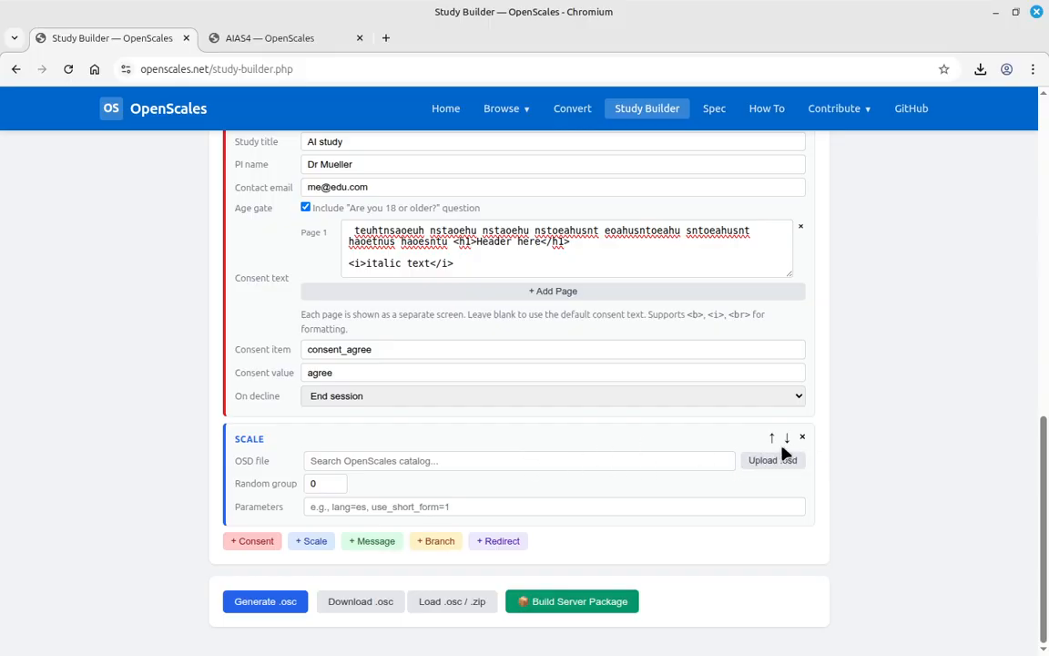
left_click(623, 461)
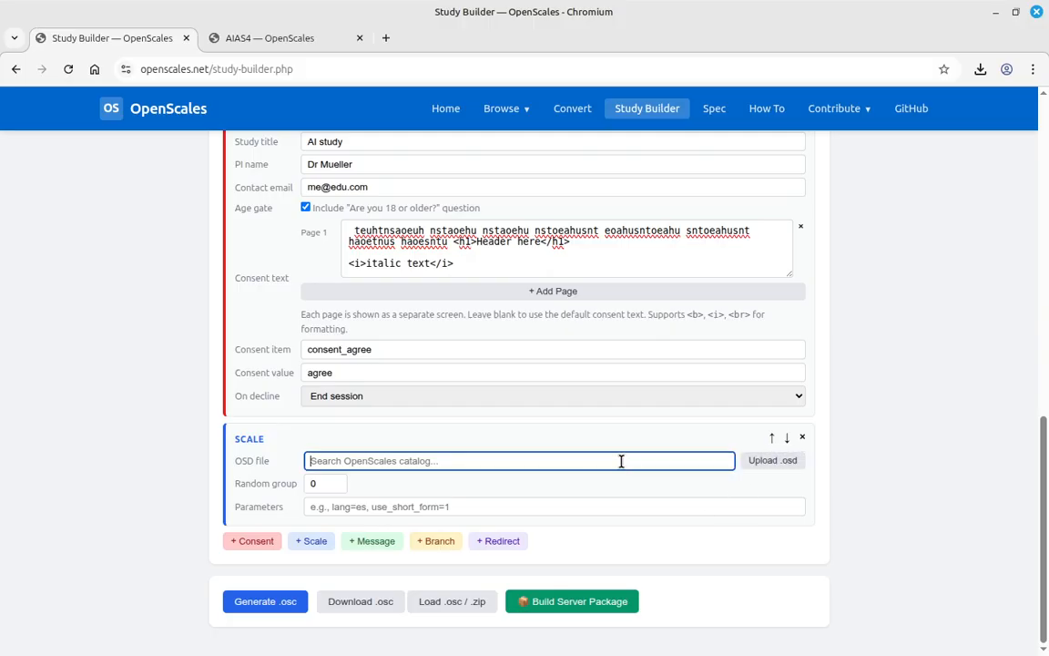
type("dom")
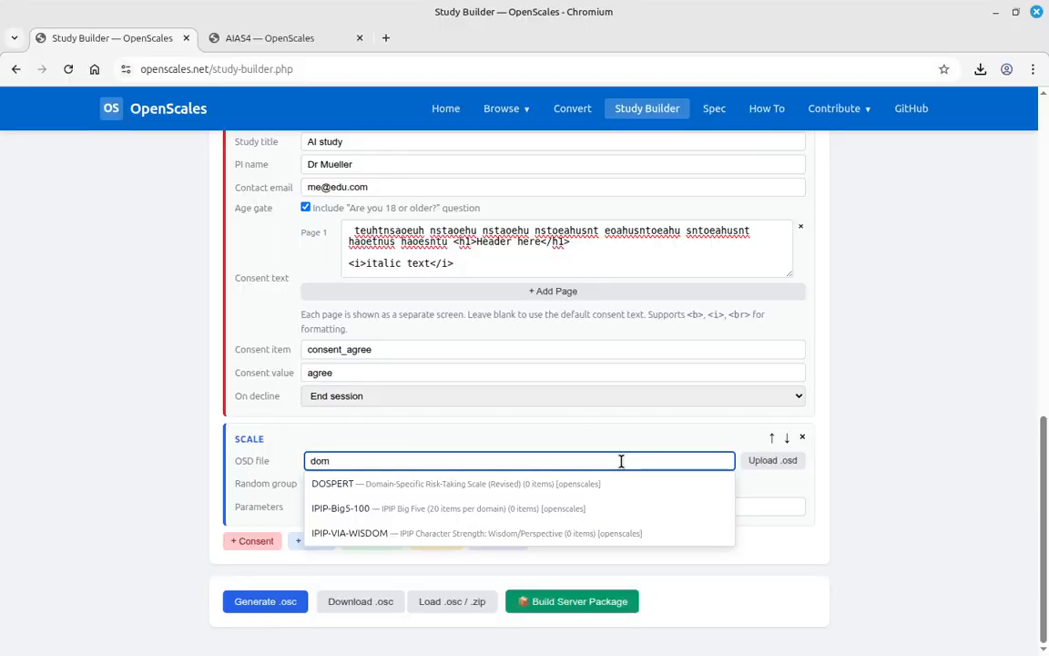
key("BackSpace")
key("BackSpace")
type("emo")
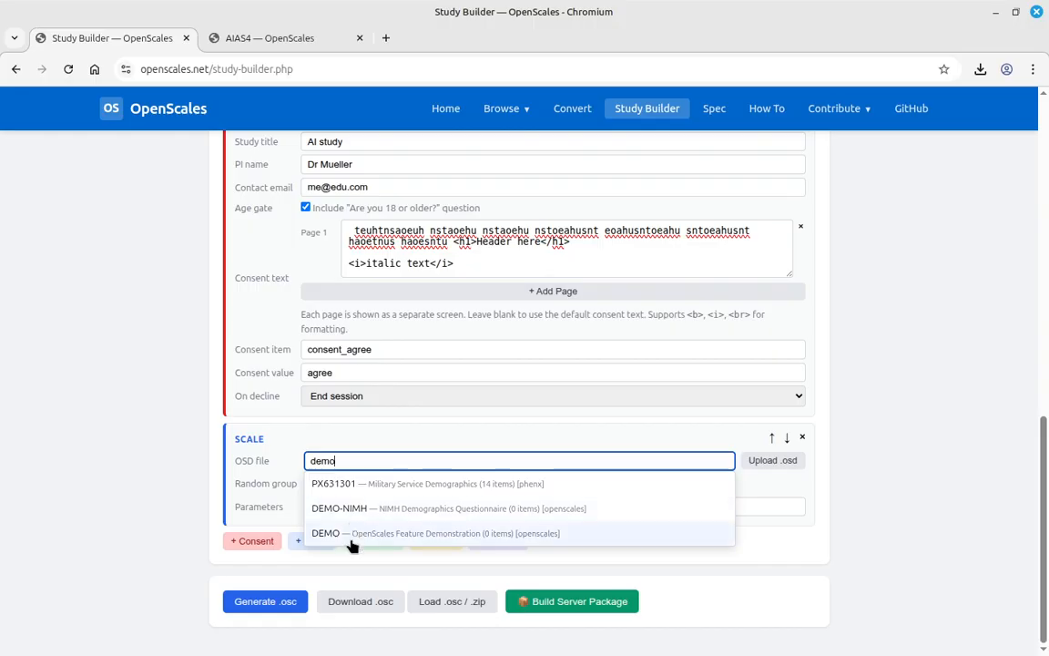
left_click(355, 513)
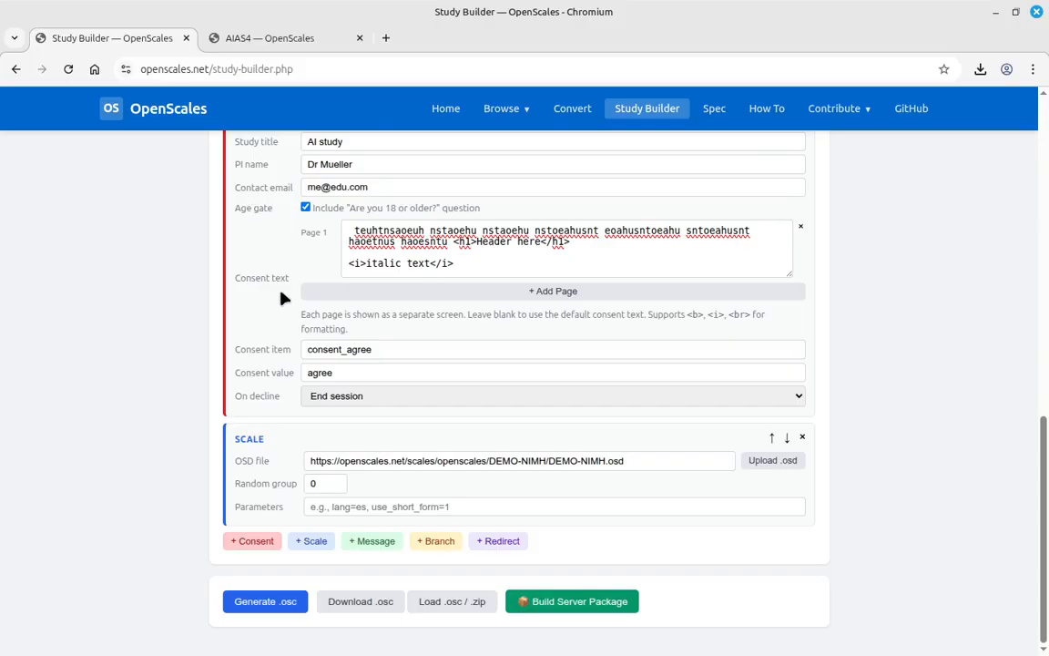
- Add another Scale step, search 'AI' and pick AIAS4 — AI Attitude Scale
left_click(308, 541)
scroll(455, 492, "down", 2)
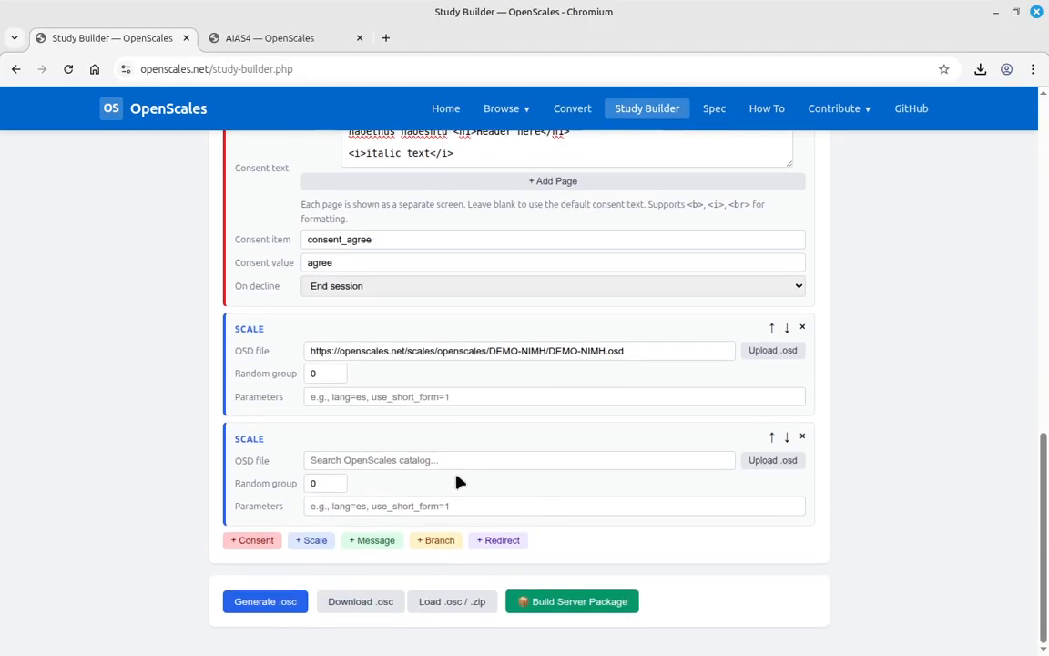
left_click(383, 458)
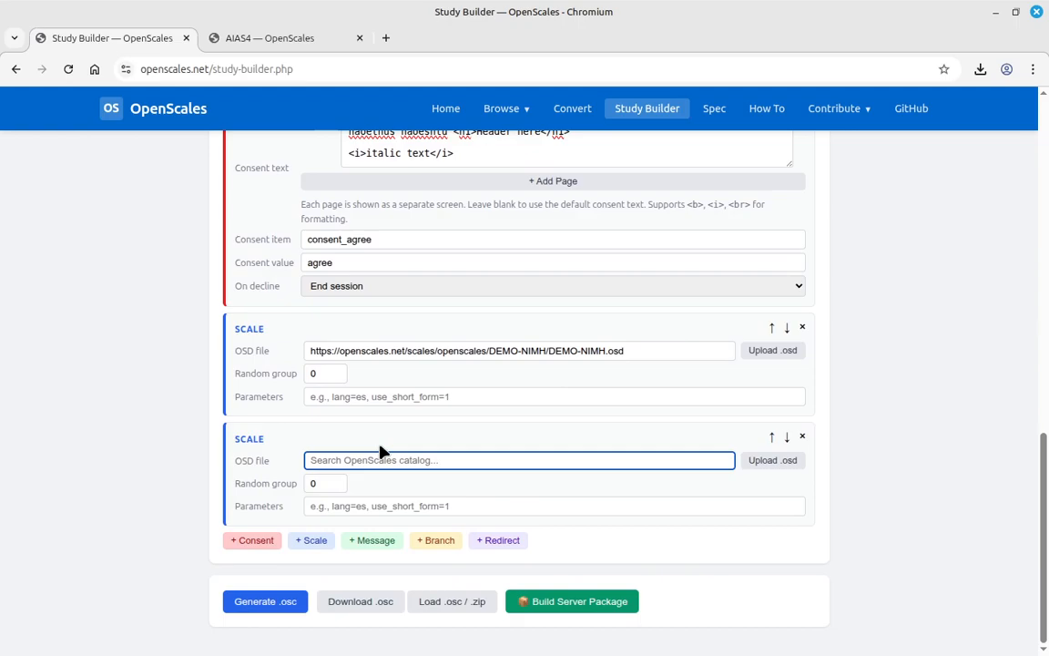
type("AI")
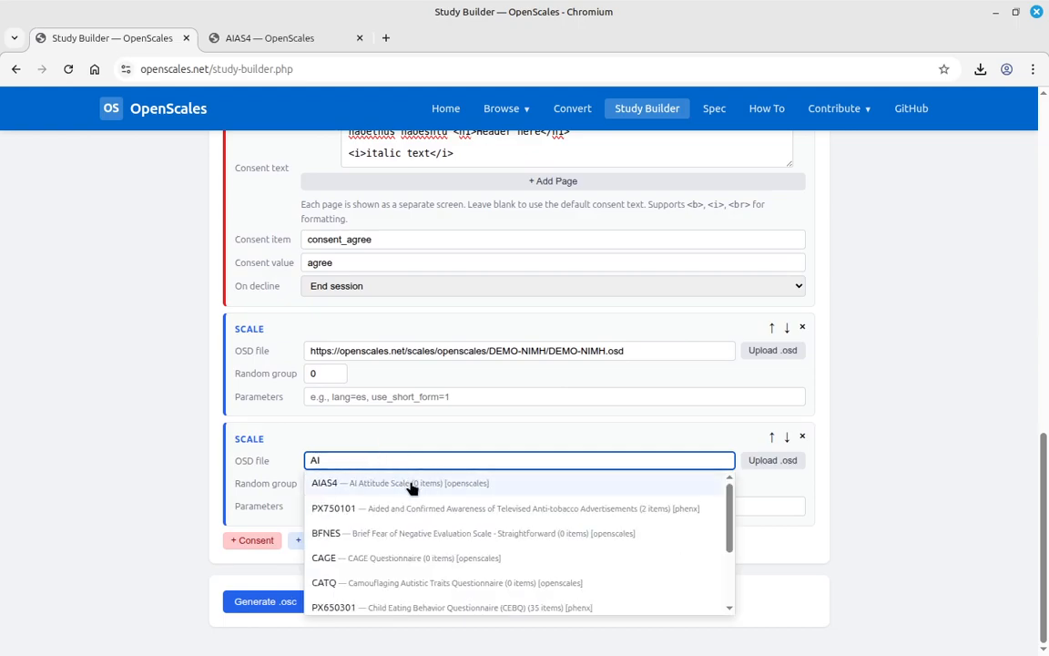
left_click(546, 480)
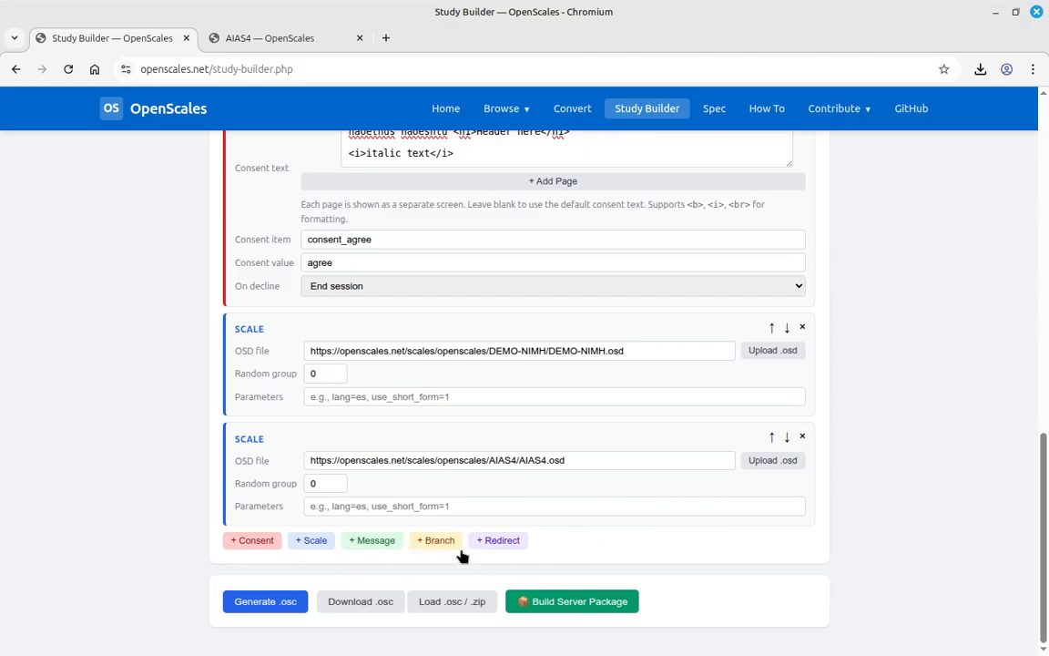
left_click(435, 540)
scroll(553, 556, "down", 2)
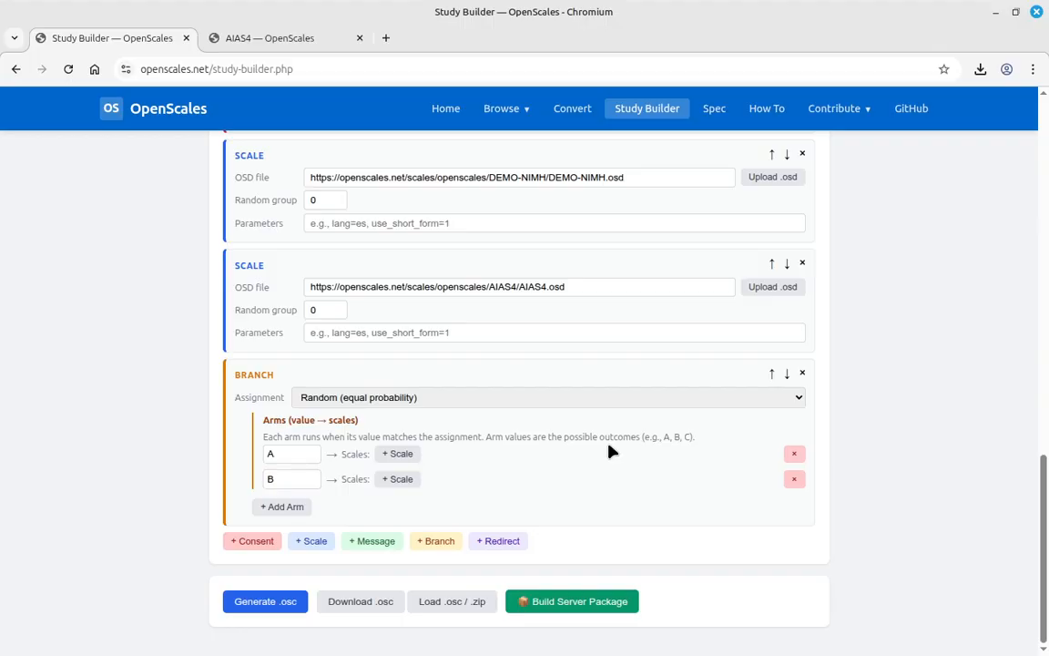
left_click(802, 374)
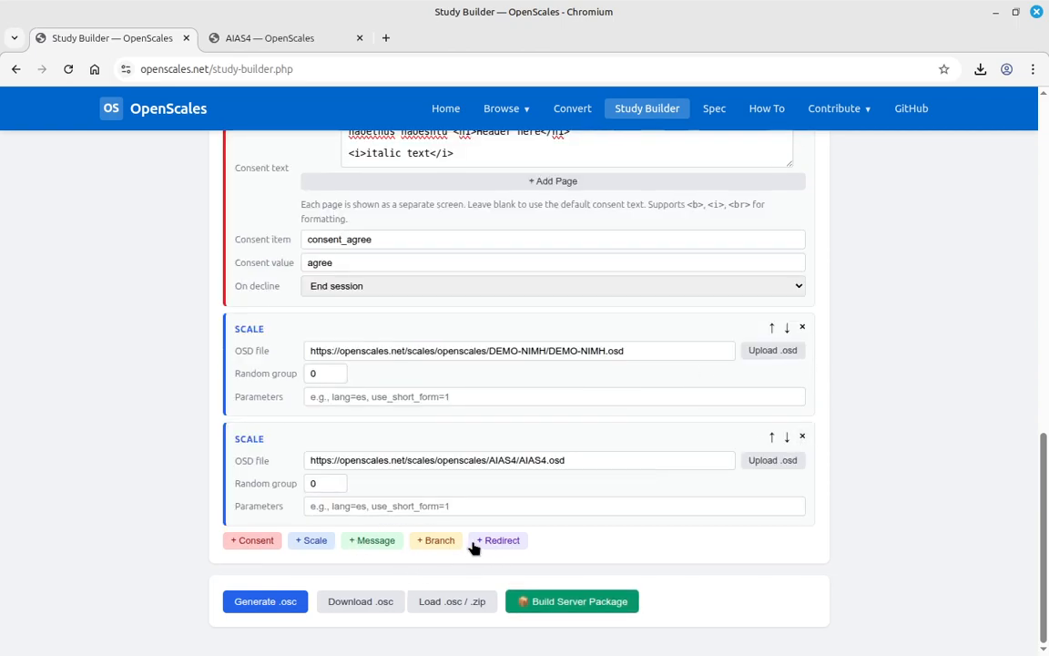
- Append a Message step: title 'Thank you', text 'thhis is the end of the study.'
left_click(369, 541)
left_click(346, 569)
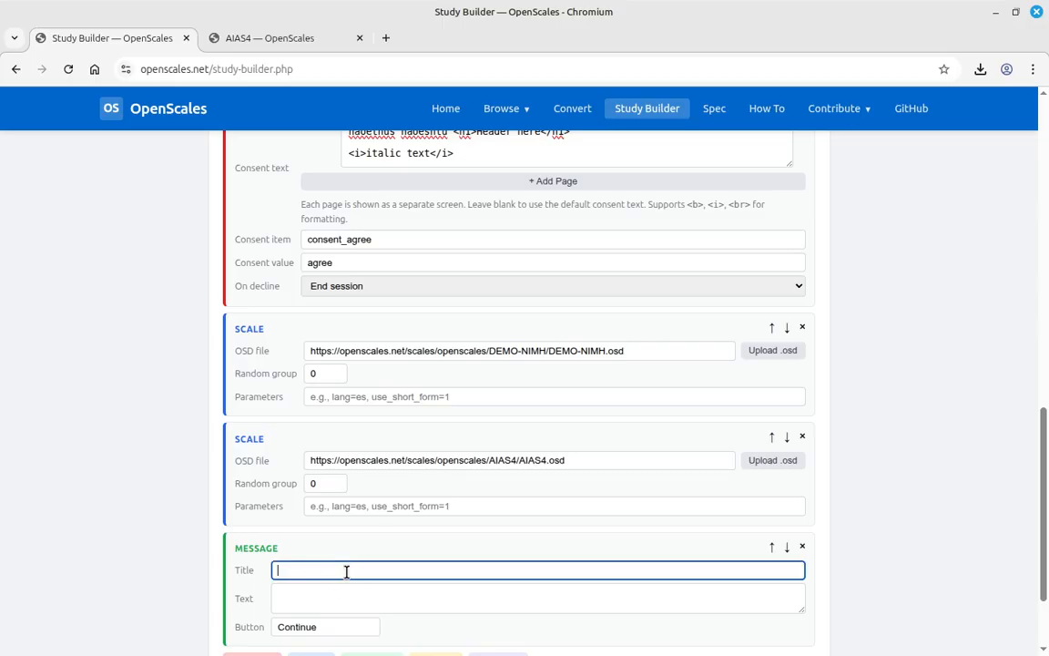
type("THANK")
key("BackSpace")
key("BackSpace")
key("BackSpace")
key("BackSpace")
key("BackSpace")
type("t")
key("BackSpace")
type("Thank you")
key("Tab")
type("thhis is the end of the study.")
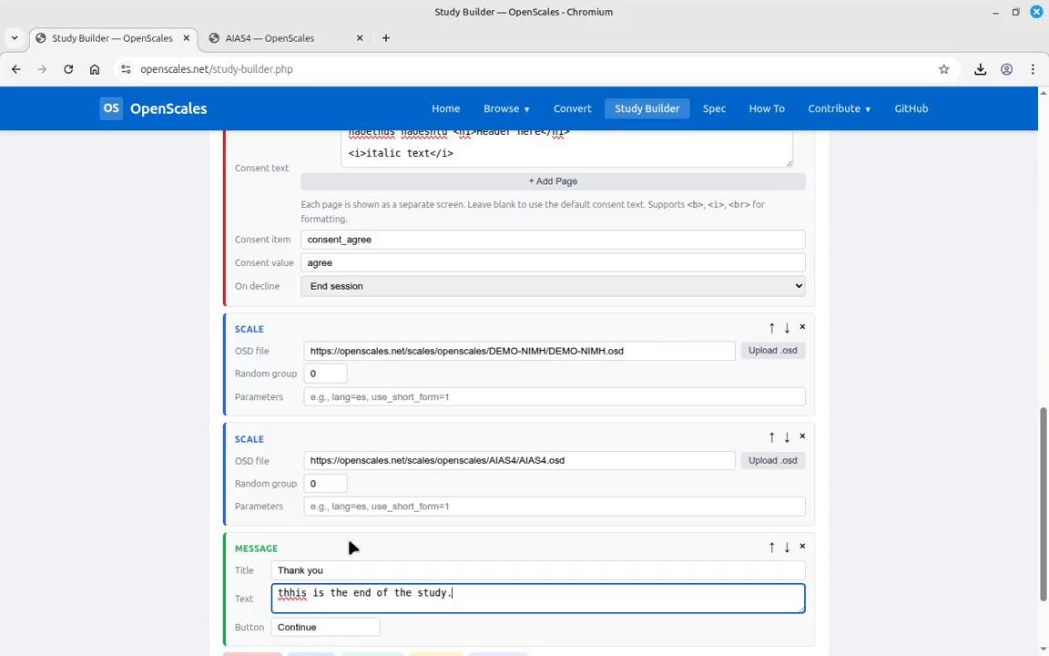
scroll(382, 541, "down", 2)
scroll(335, 546, "down", 1)
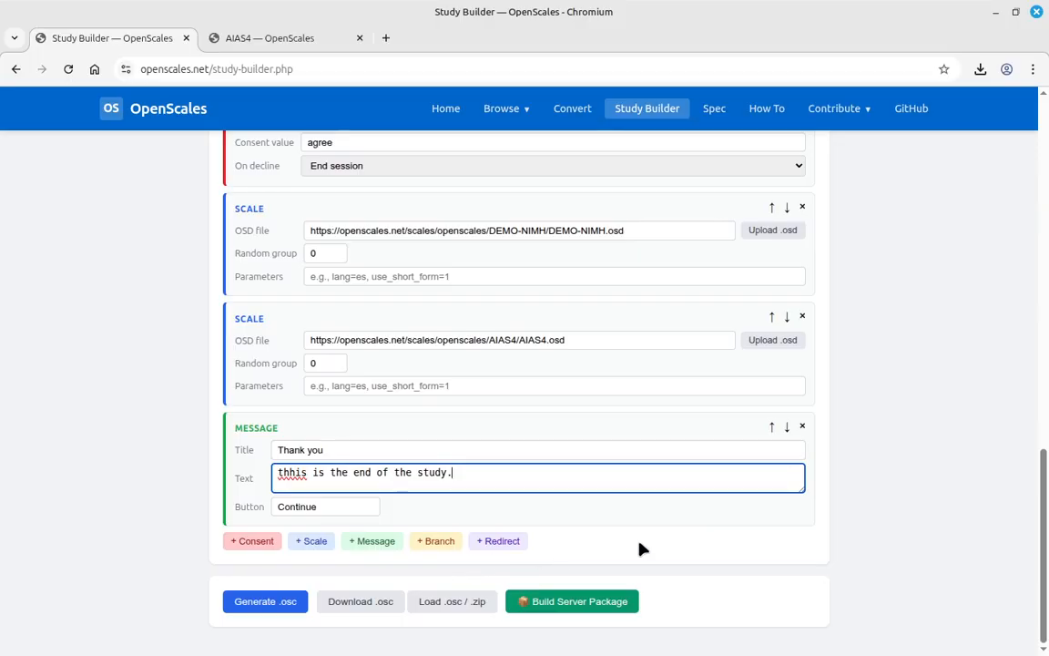
- Append a Redirect step, keeping server/credit.php?pid=${pid}&study=STUDY1&status=complete with 2 s delay
left_click(509, 547)
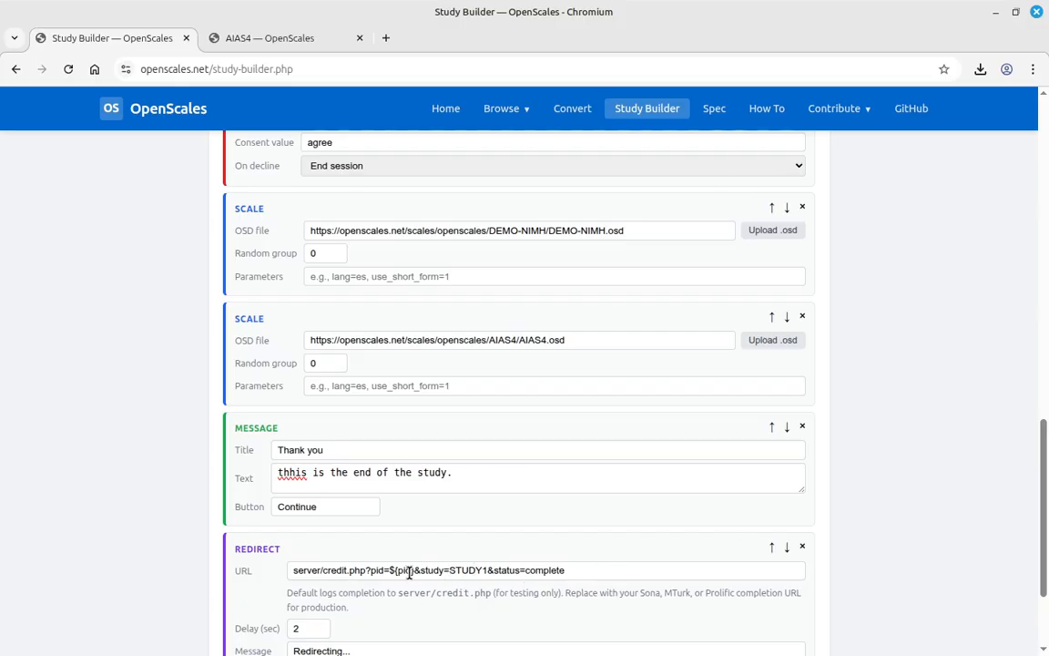
left_click_drag(418, 570, 388, 570)
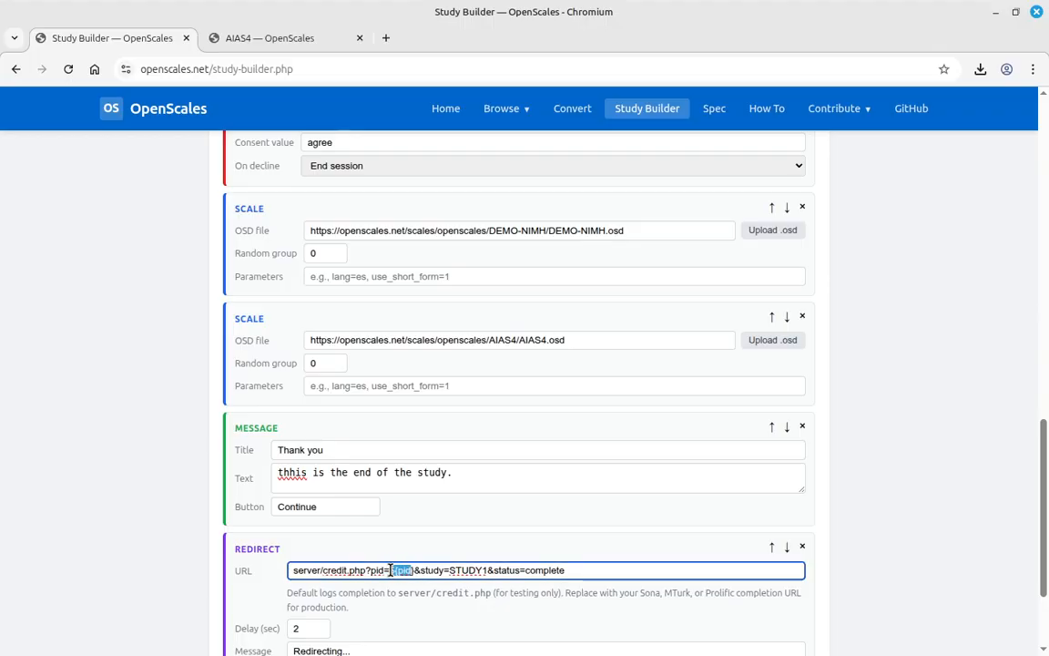
left_click(415, 570)
scroll(293, 547, "down", 2)
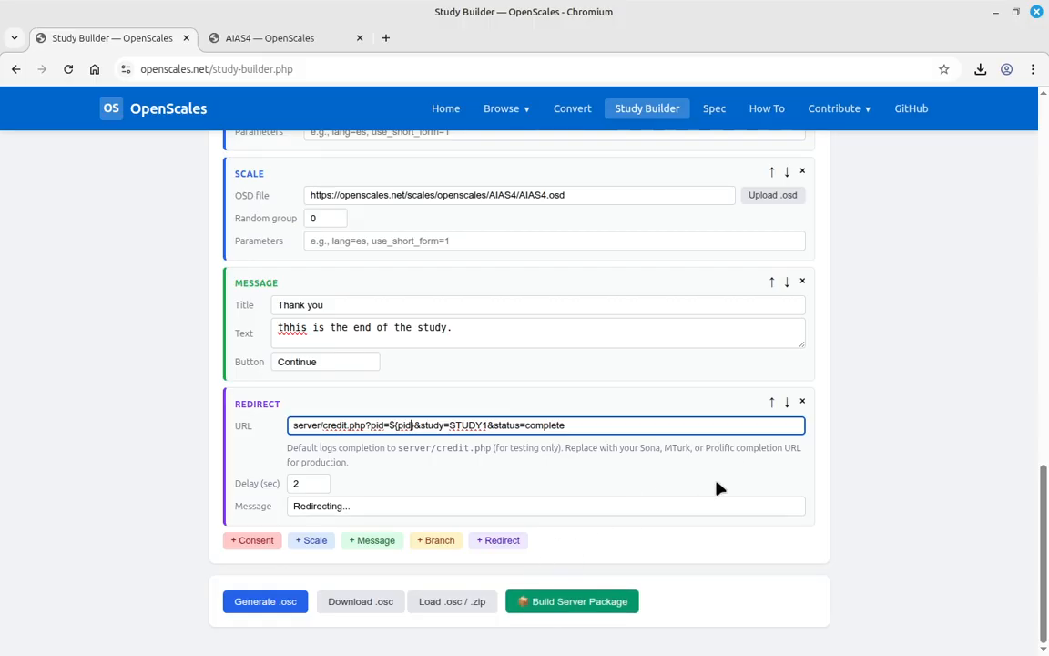
scroll(651, 499, "up", 10)
scroll(597, 433, "down", 10)
- Build the STUDY1 server package and review its .osc chain: consent, DEMO-NIMH, AIAS4, thank-you, credit redirect
left_click(611, 603)
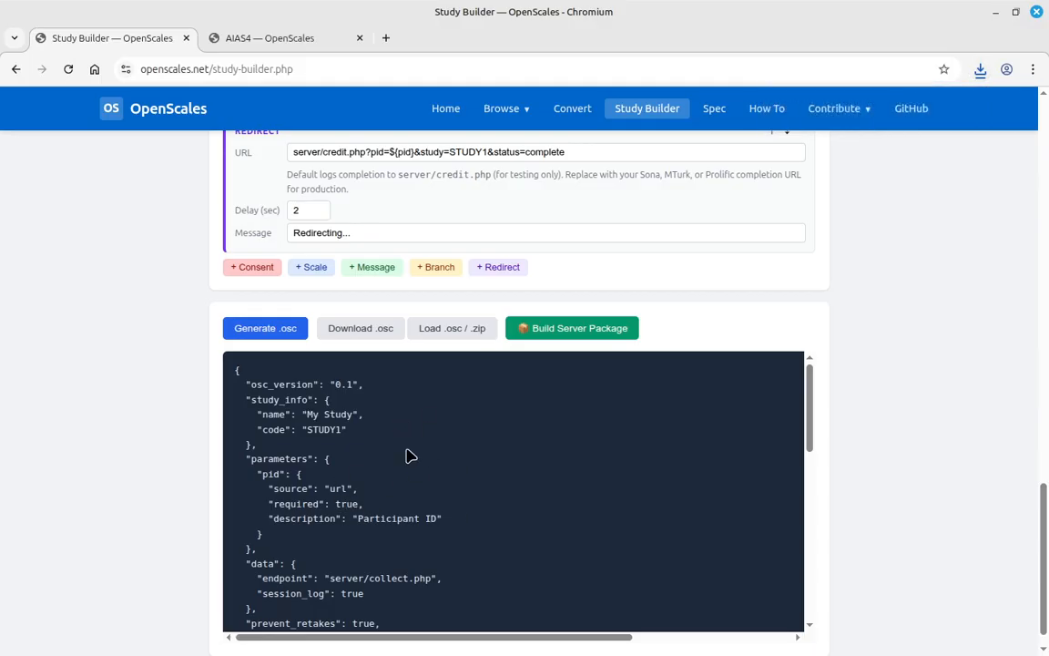
scroll(401, 452, "down", 5)
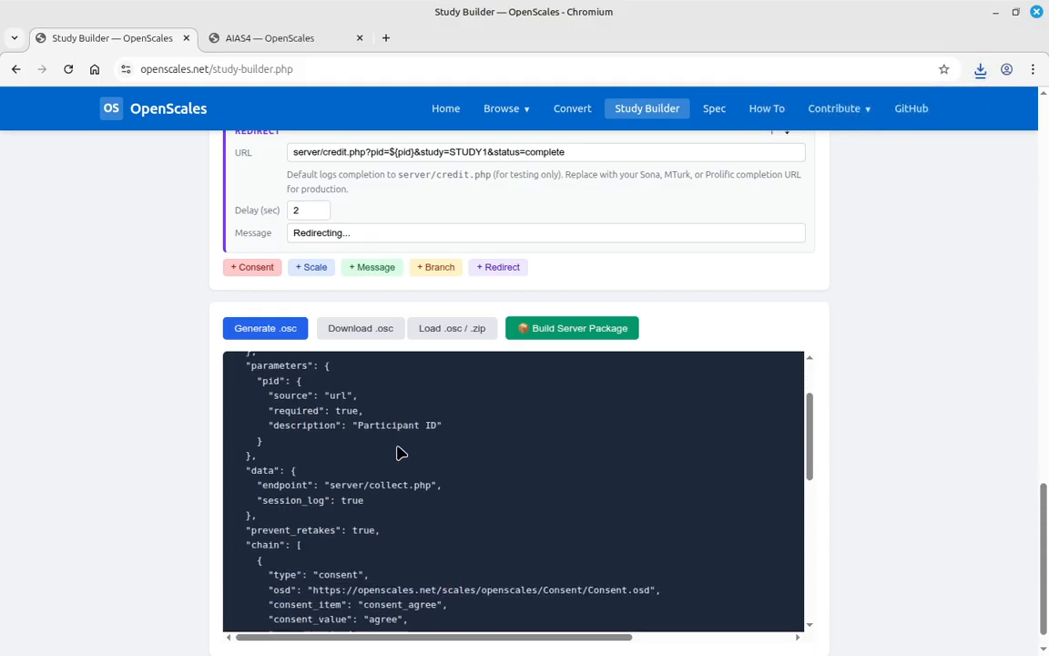
scroll(398, 452, "down", 2)
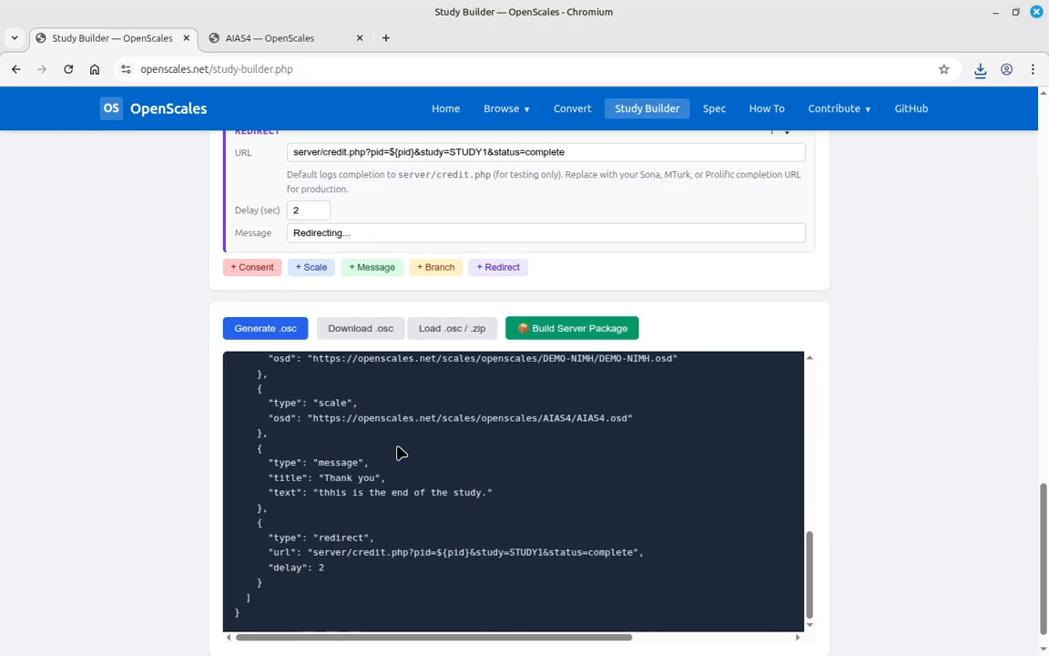
scroll(417, 468, "up", 2)
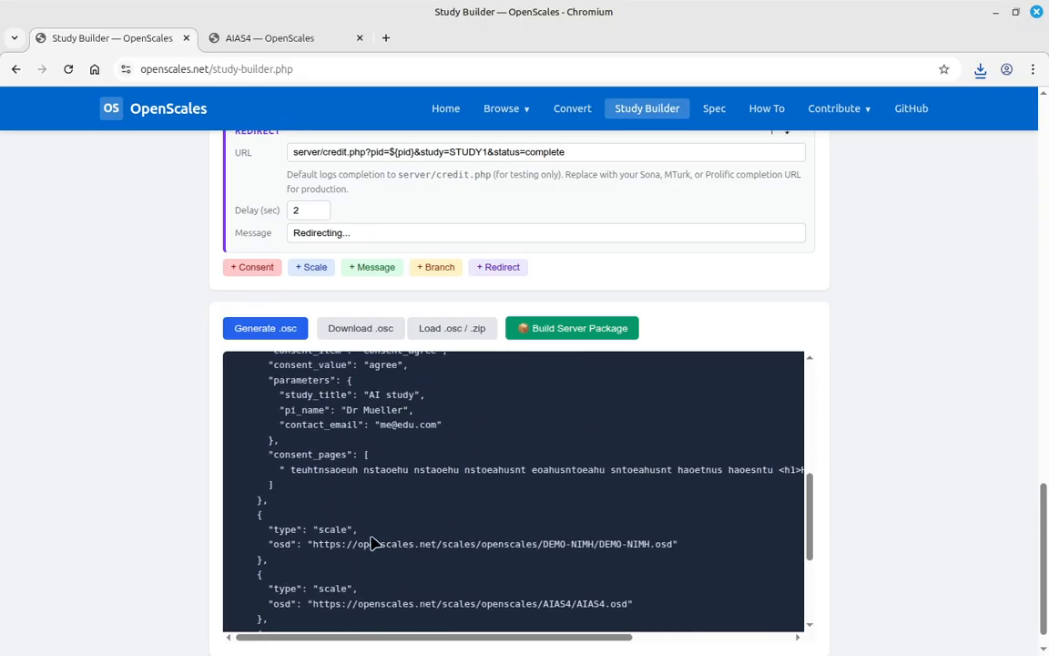
scroll(610, 511, "down", 3)
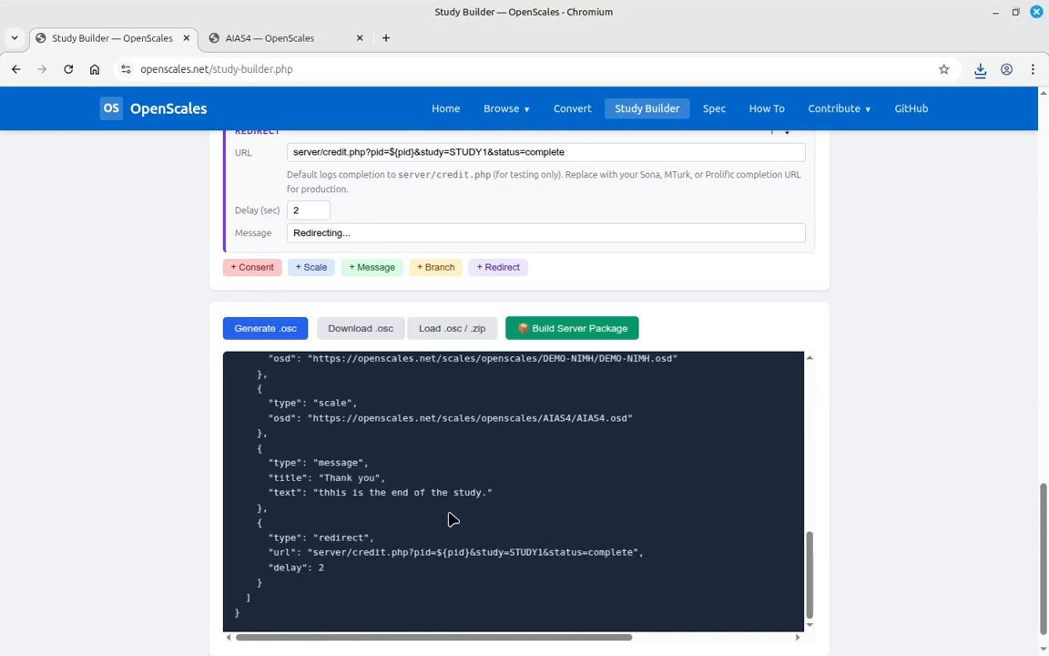
scroll(480, 489, "up", 10)
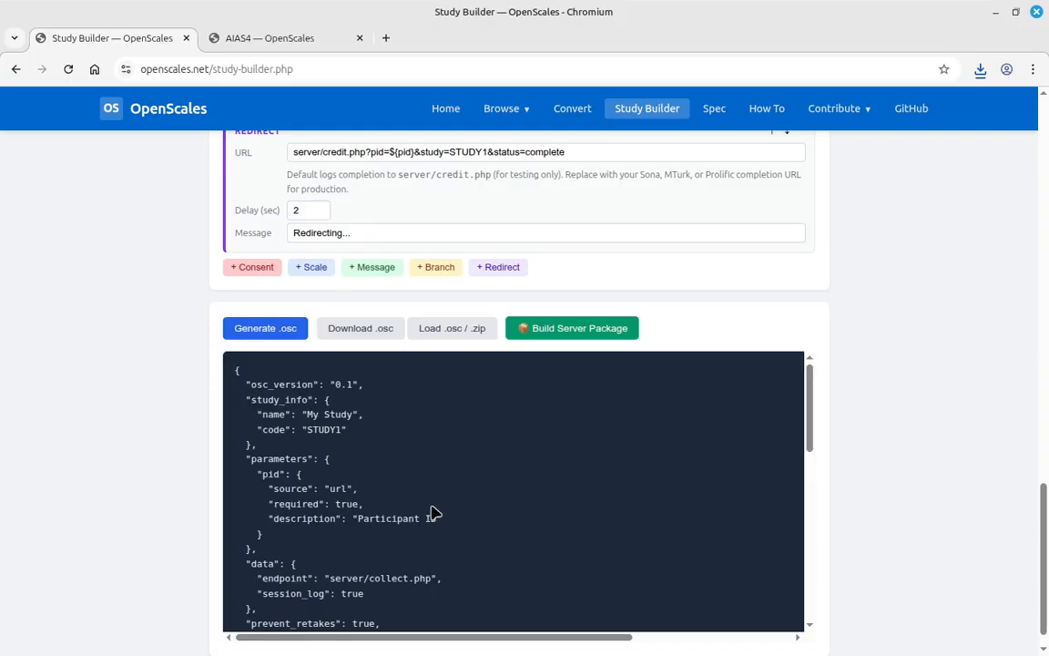
scroll(411, 496, "down", 5)
scroll(415, 491, "down", 3)
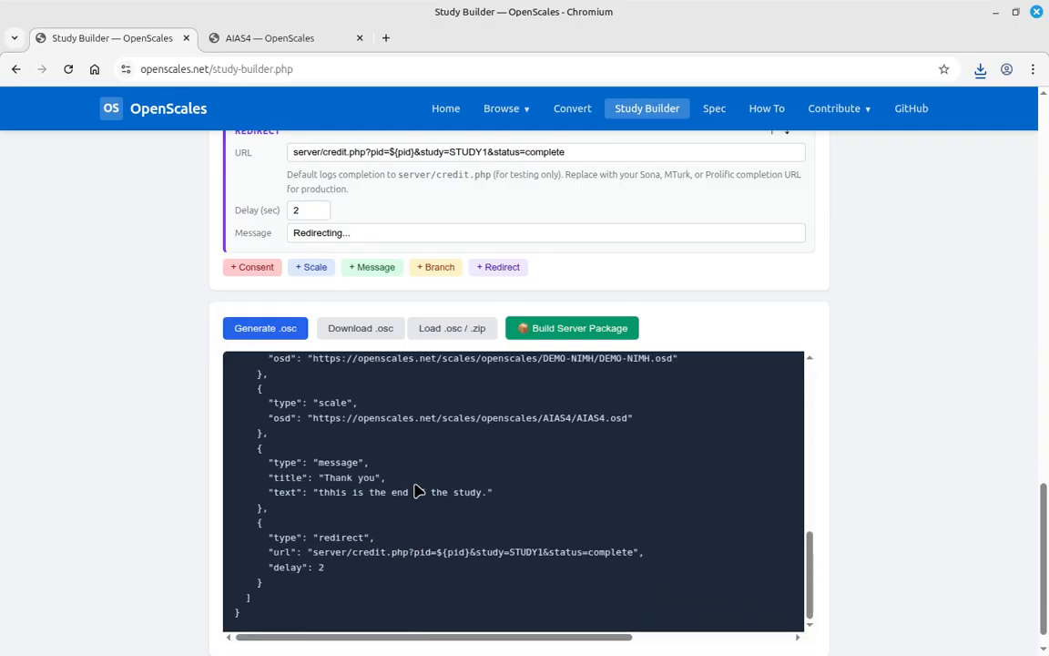
scroll(415, 492, "down", 1)
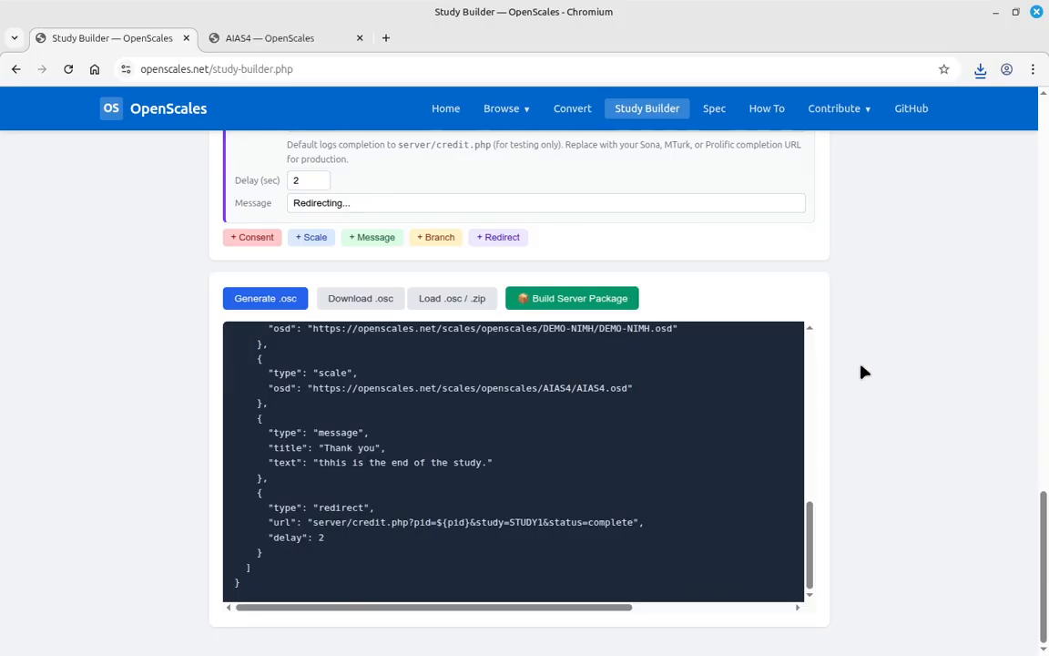
scroll(863, 371, "up", 20)
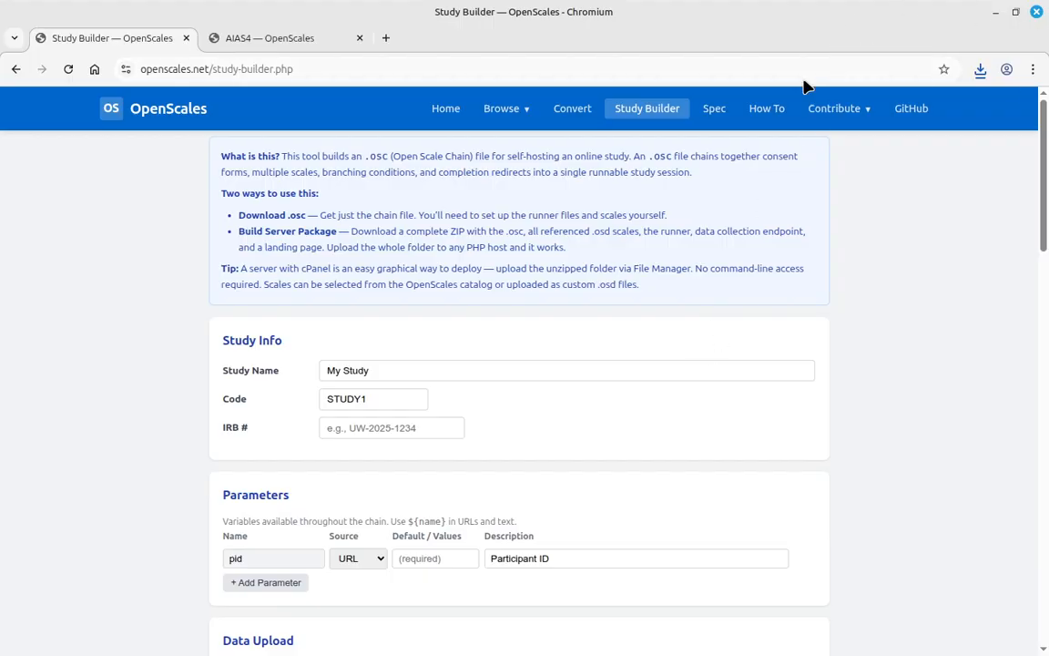
- Show STUDY1-study-package.zip in the Downloads folder and close the AIAS4 OpenScales tab
left_click(980, 70)
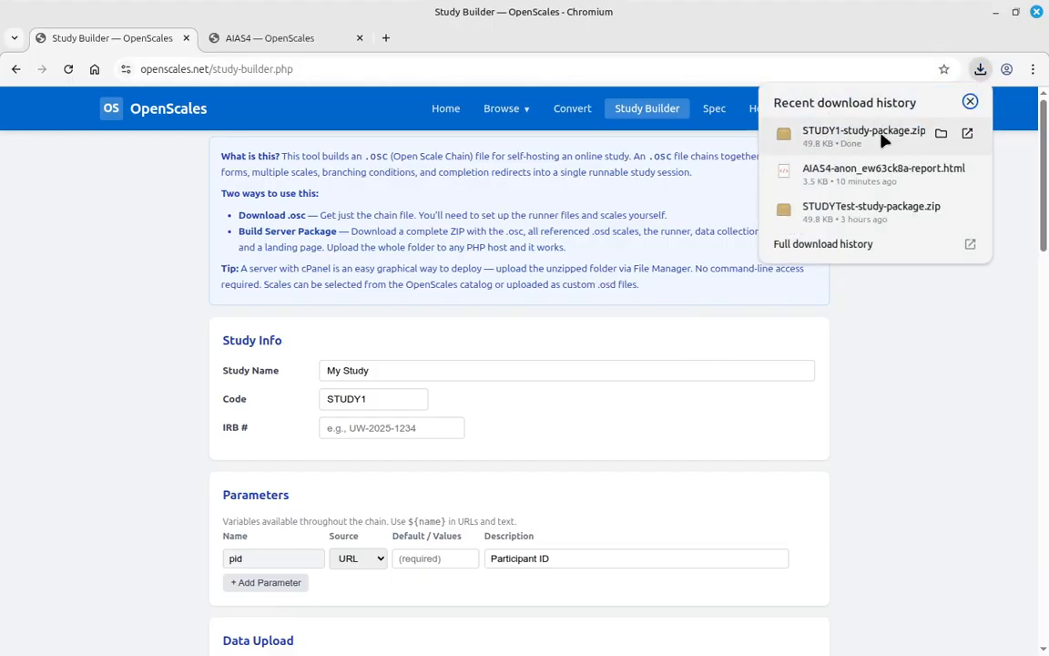
left_click(943, 134)
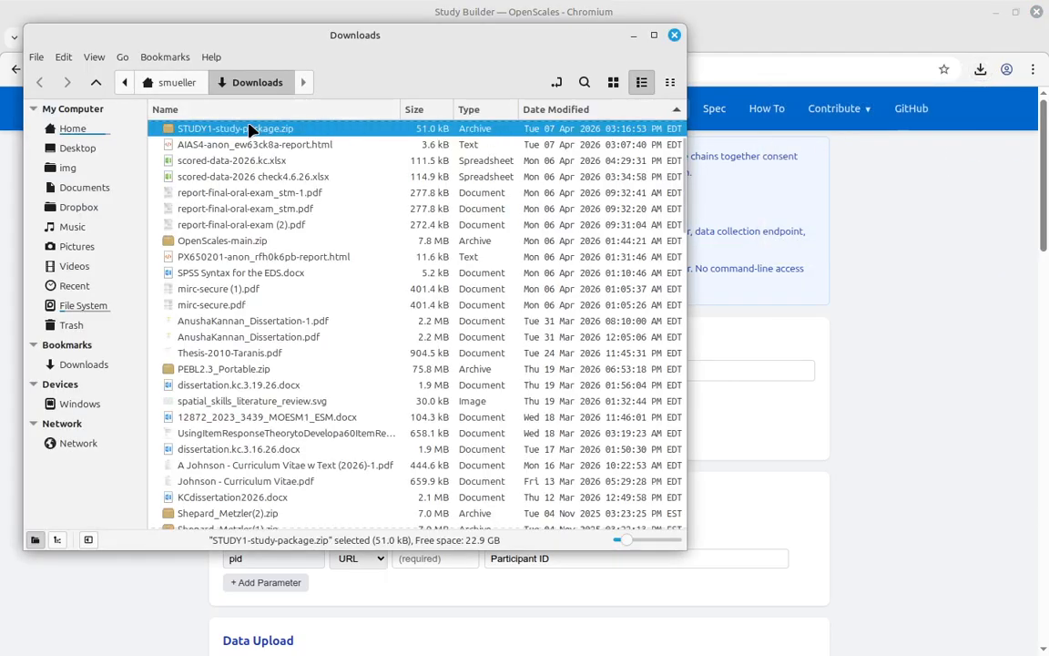
left_click_drag(273, 41, 1048, 219)
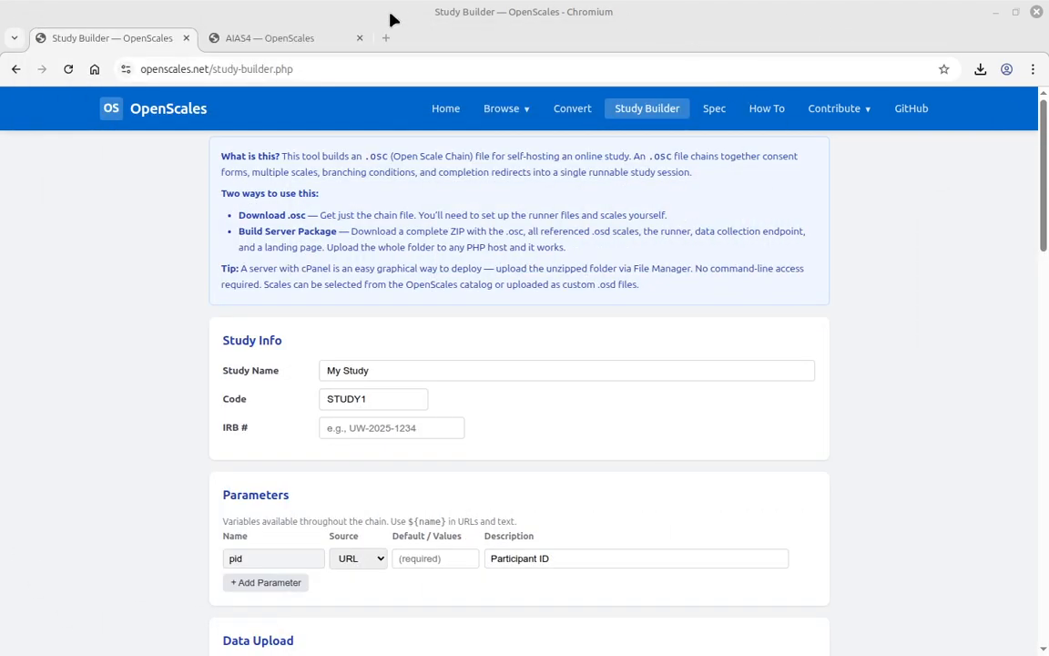
left_click(360, 38)
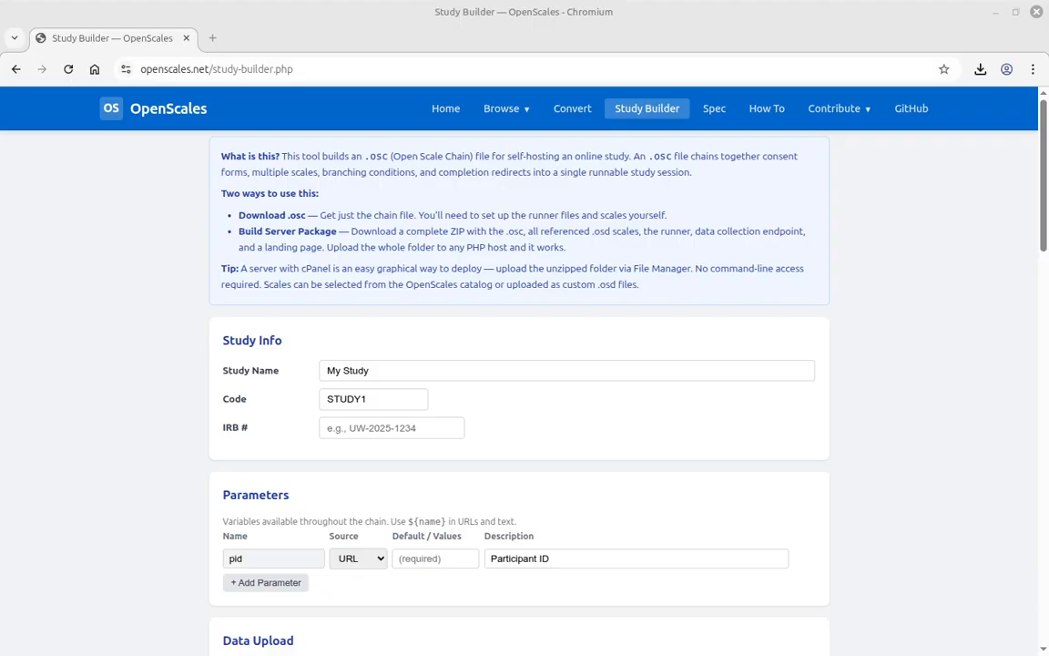
- Check the AeonFree dashboard, control panel and testing site, then bring up the htdocs File Manager
left_click_drag(1048, 102, 623, 97)
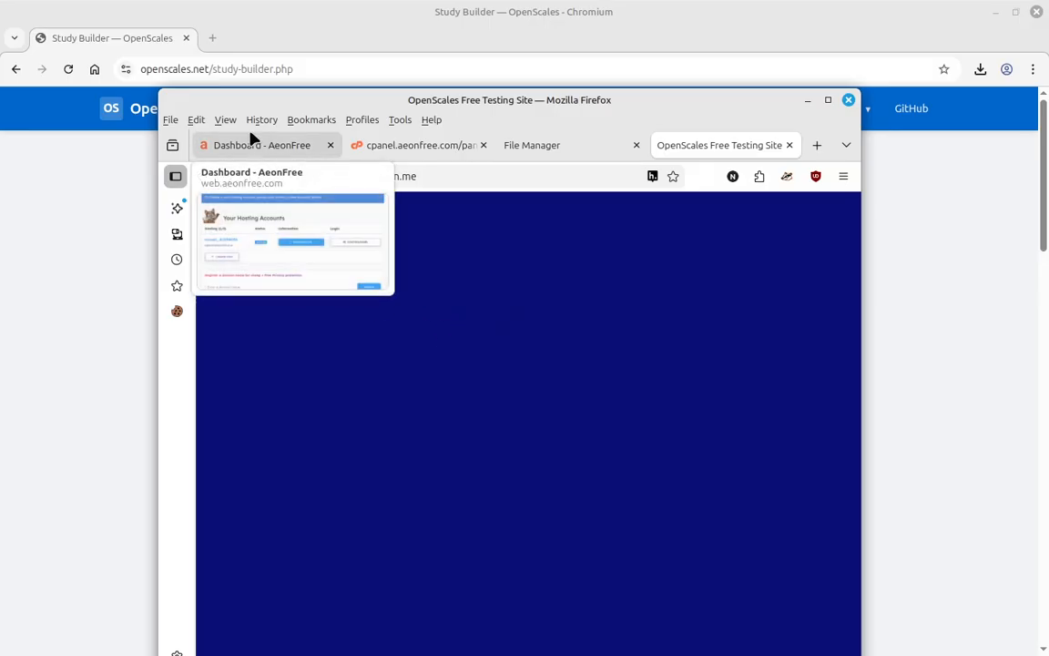
left_click(262, 148)
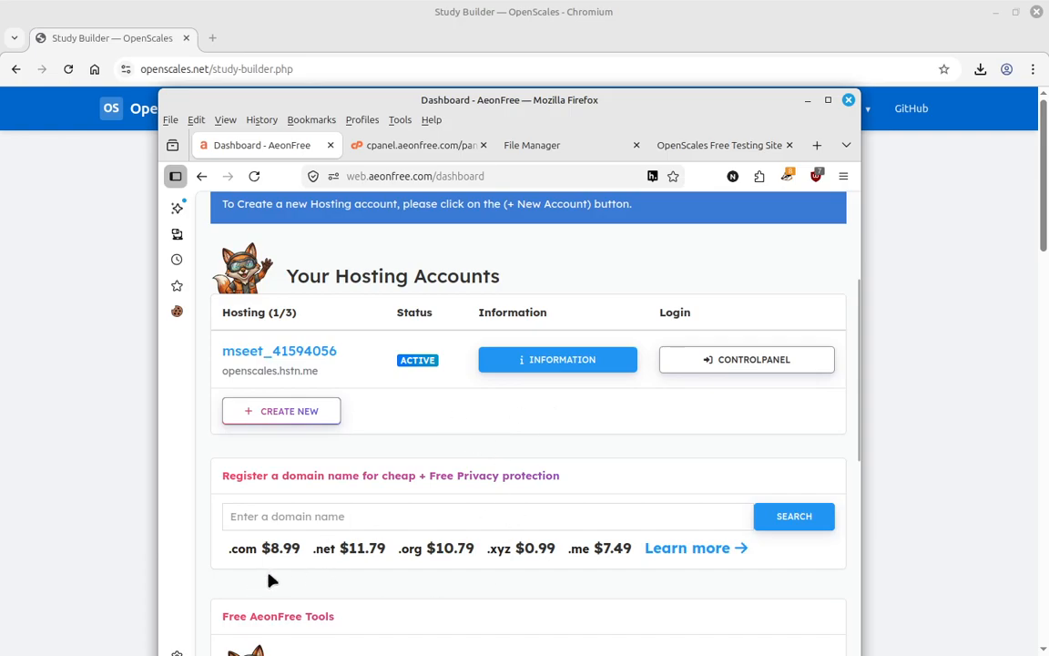
scroll(364, 521, "down", 5)
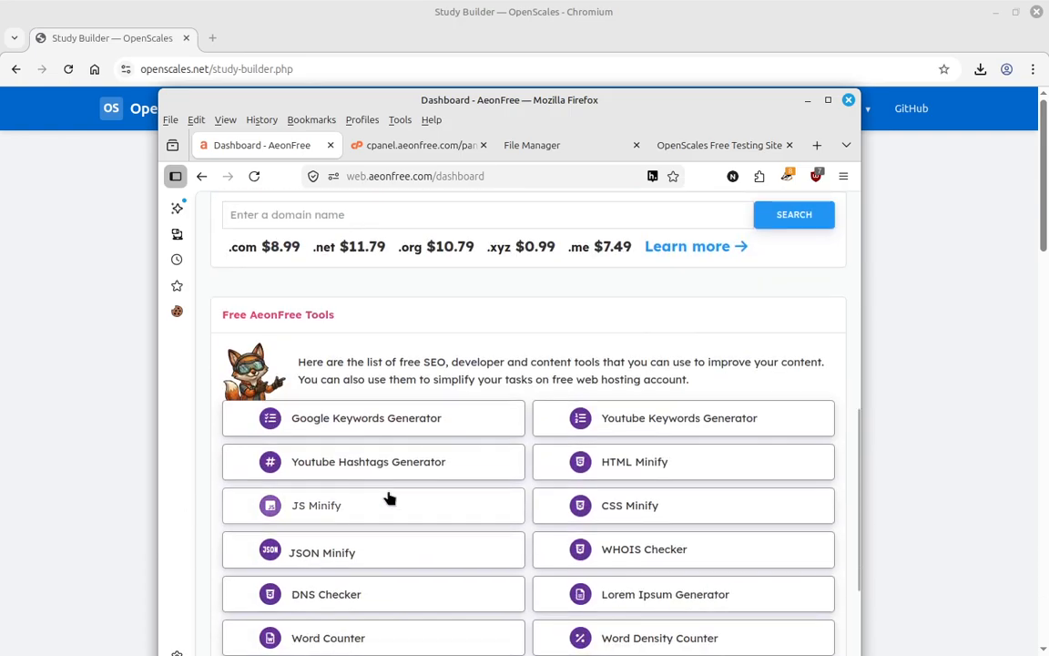
scroll(389, 496, "up", 7)
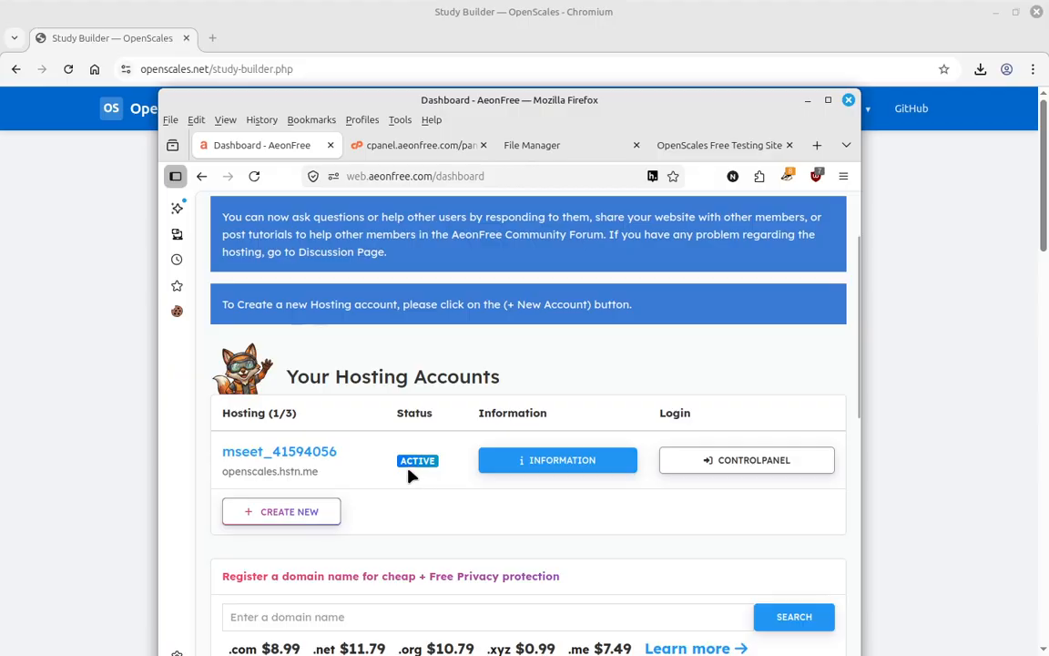
left_click(399, 148)
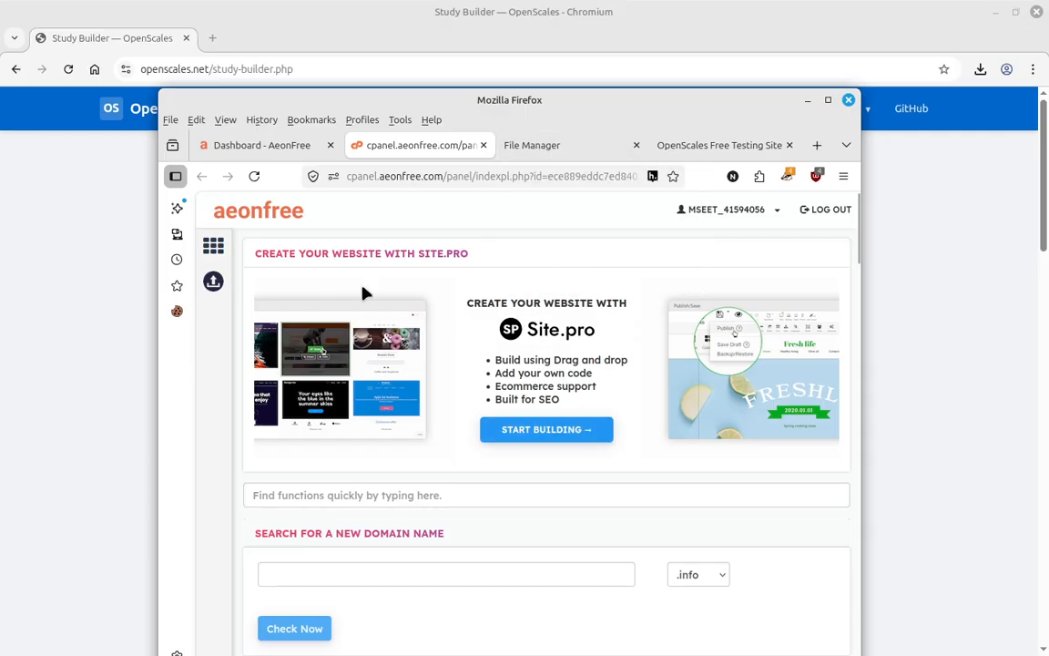
left_click(714, 144)
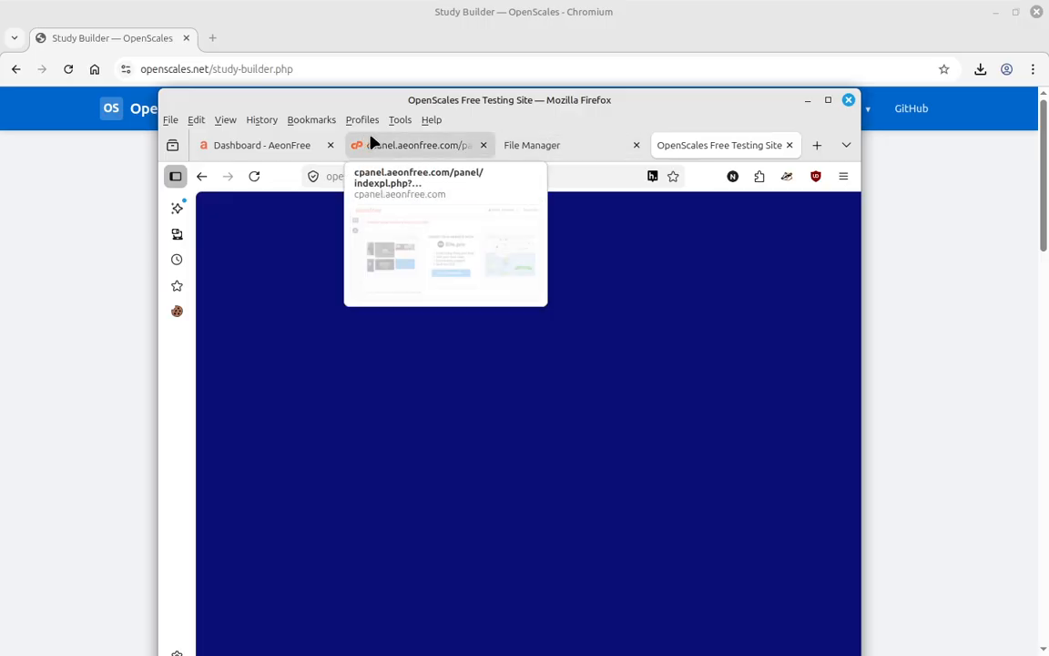
left_click(569, 150)
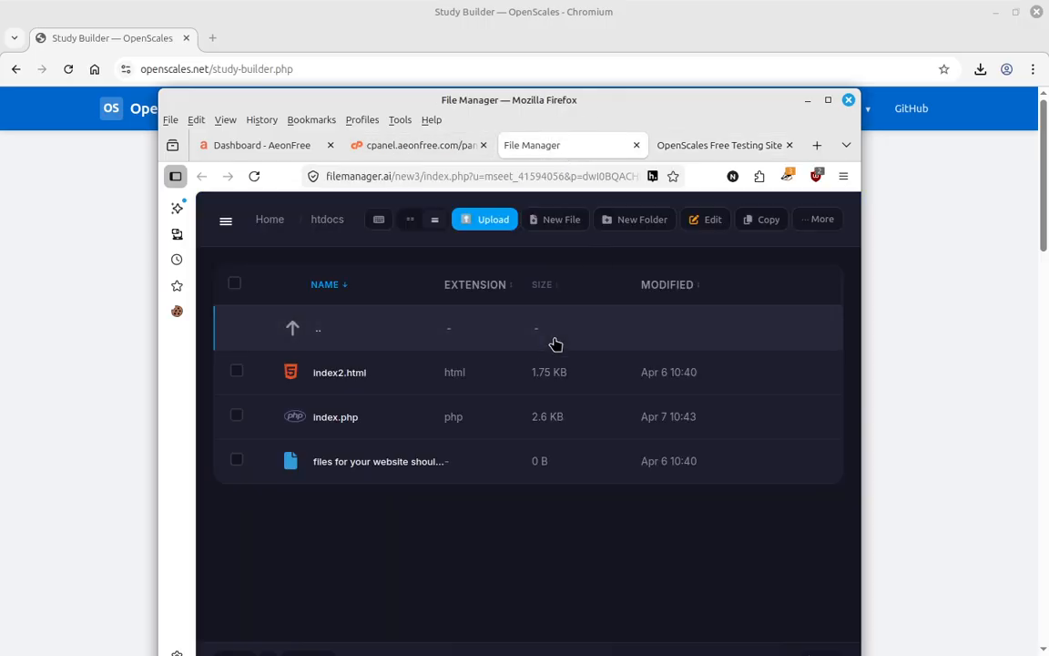
- Re-enter htdocs from its parent folder and widen the Firefox window to show the full file manager
left_click(305, 331)
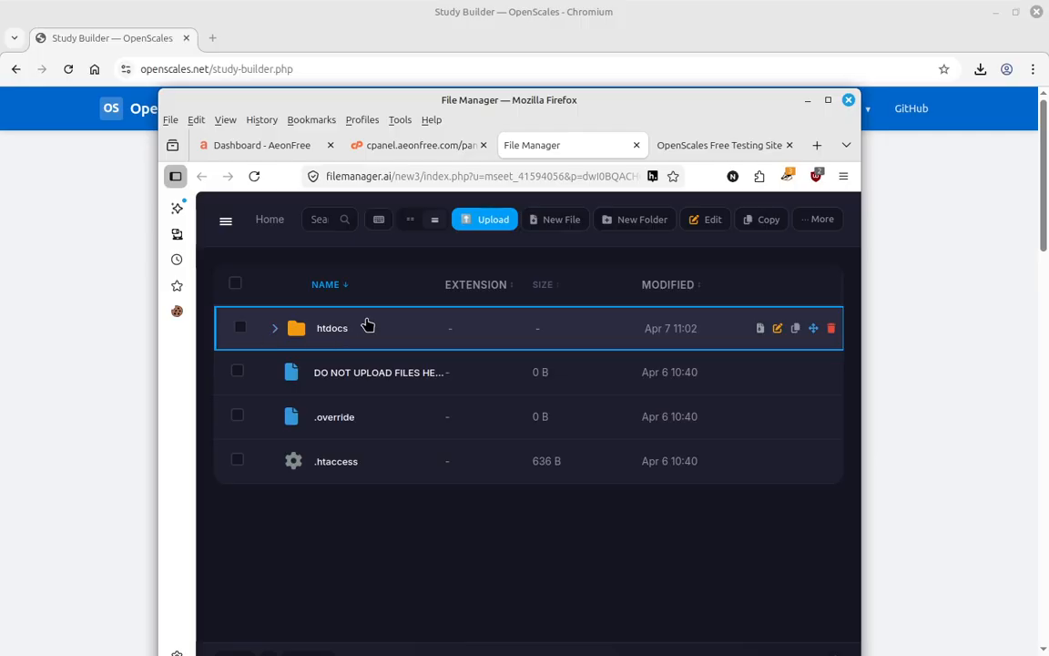
double_click(309, 335)
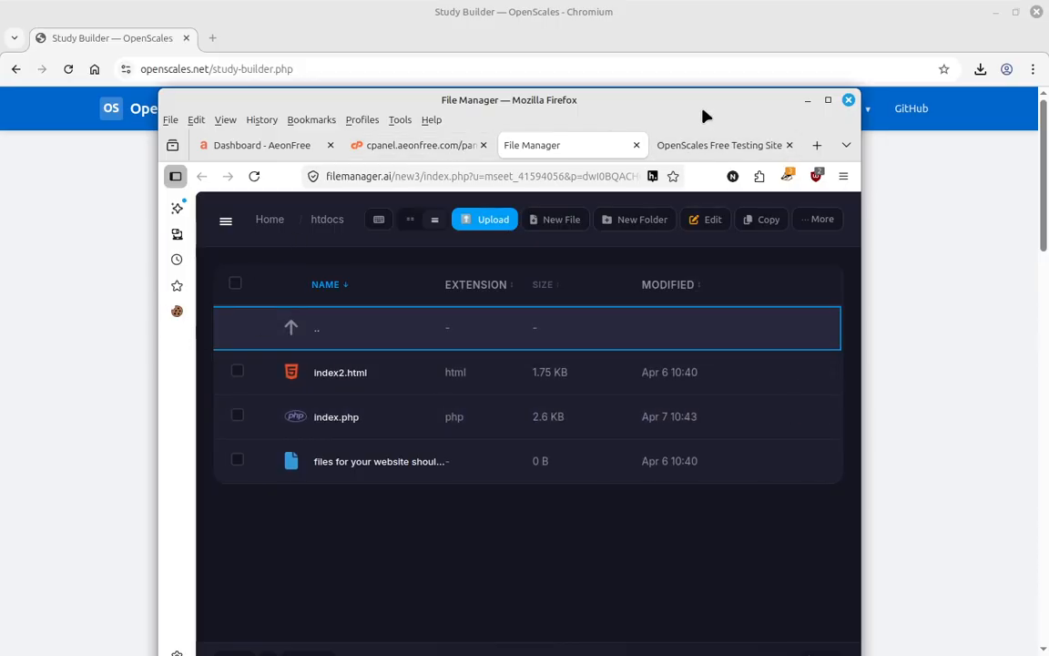
left_click_drag(702, 105, 667, 71)
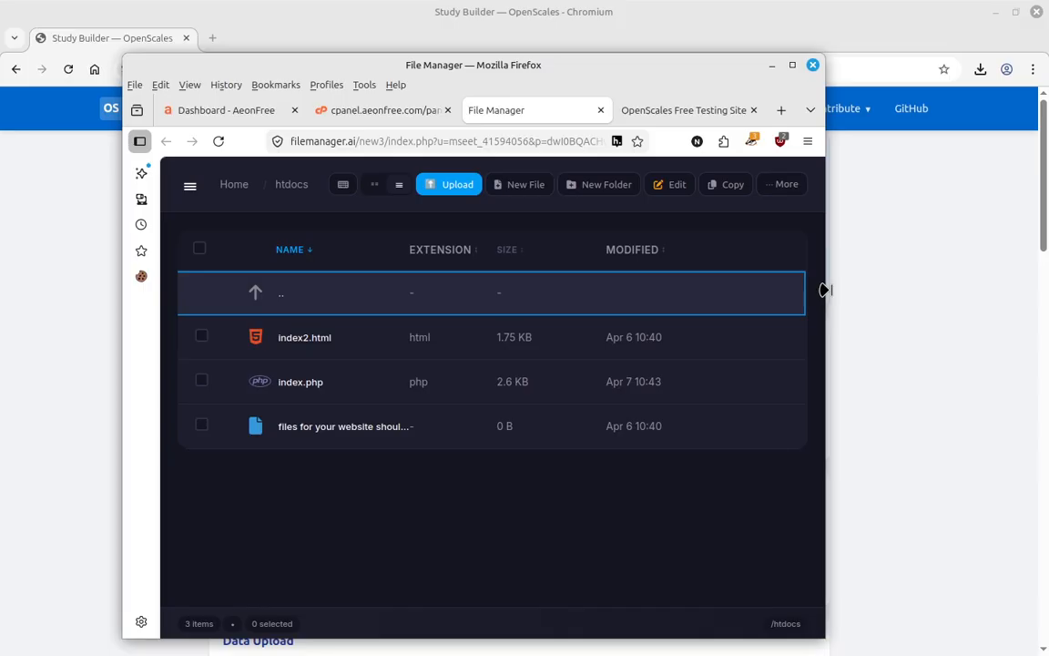
left_click_drag(825, 290, 959, 295)
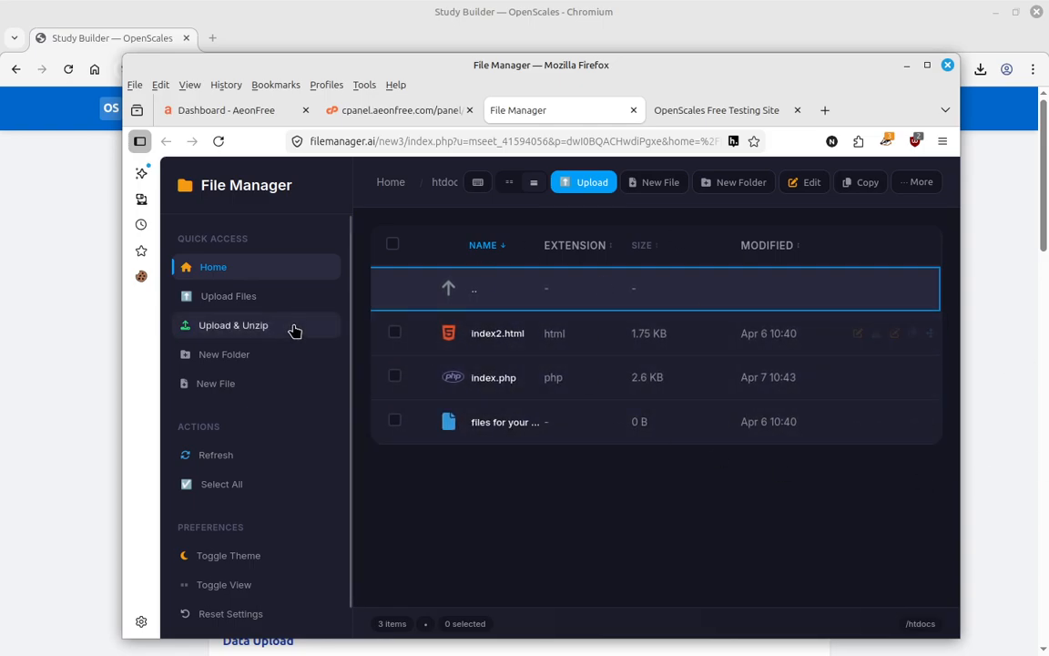
- Upload STUDY1-study-package.zip with Upload & Unzip and extract it into htdocs
left_click(243, 331)
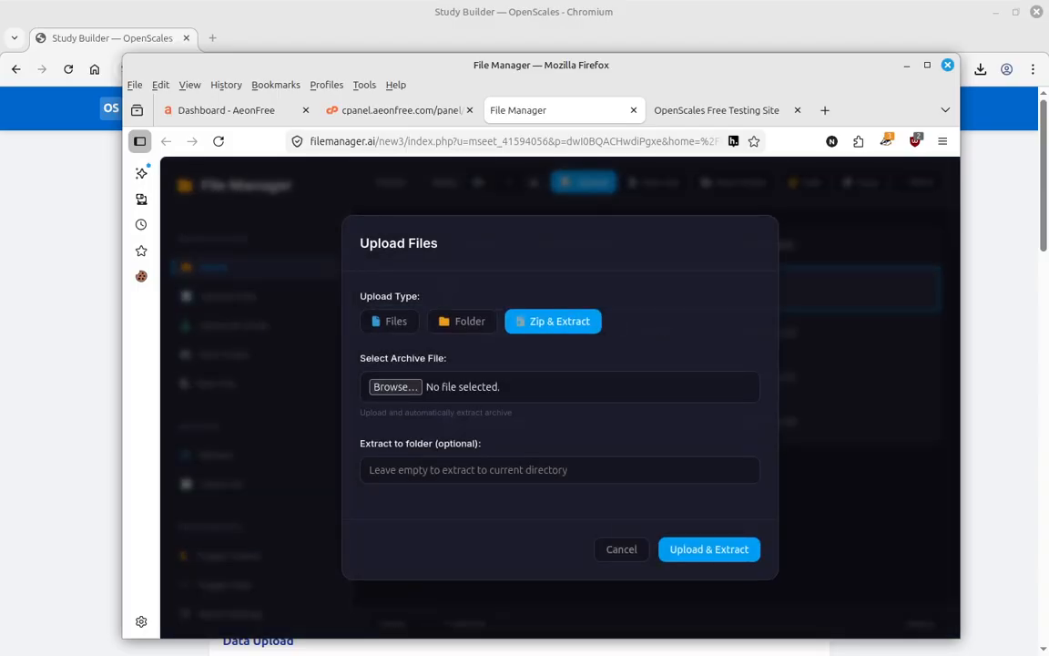
left_click(395, 387)
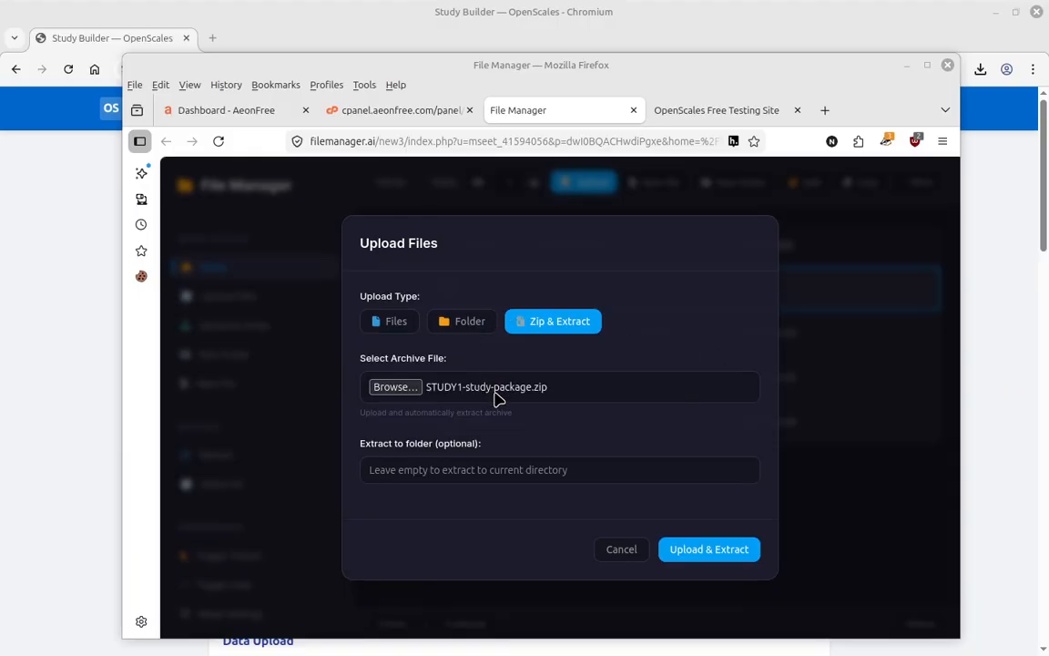
left_click(700, 550)
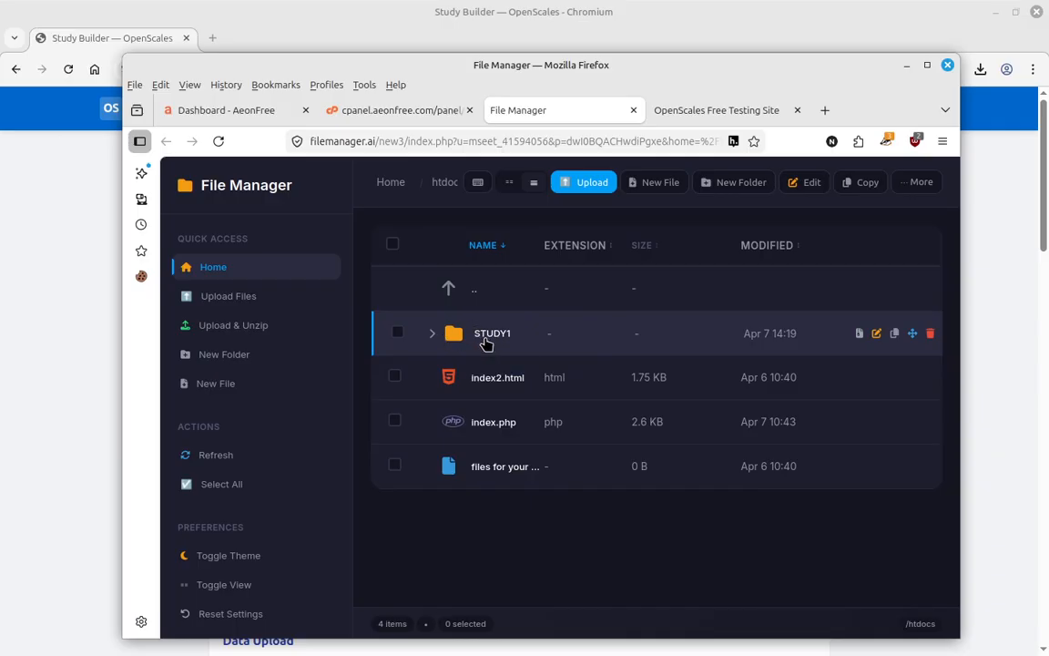
- Preview the extracted STUDY1 folder's contents, then open the STUDY1 folder
left_click(433, 336)
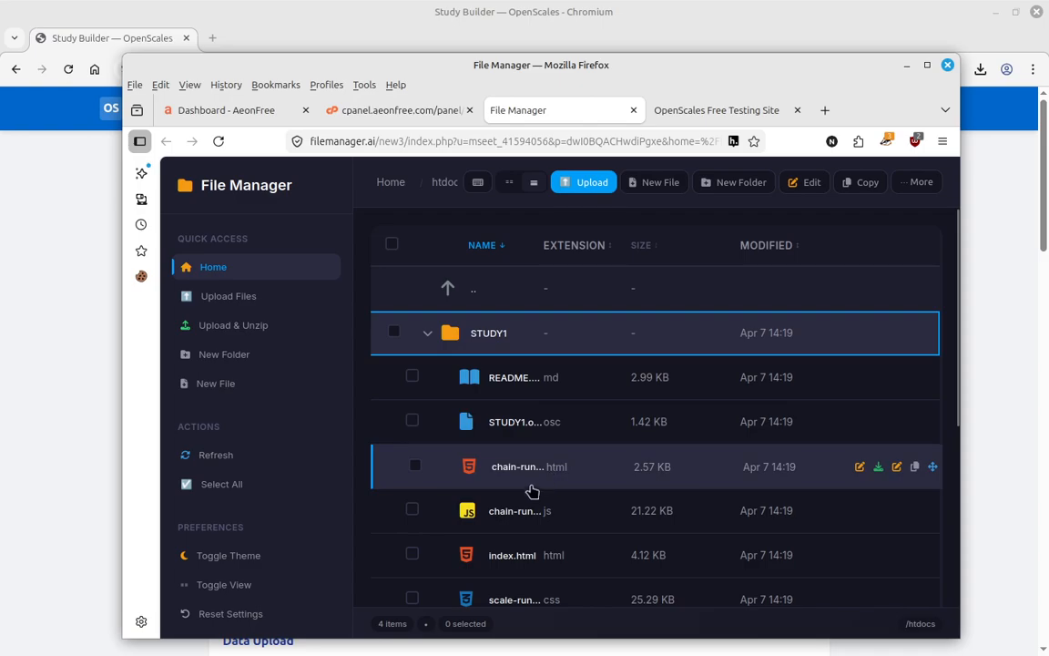
scroll(537, 483, "down", 3)
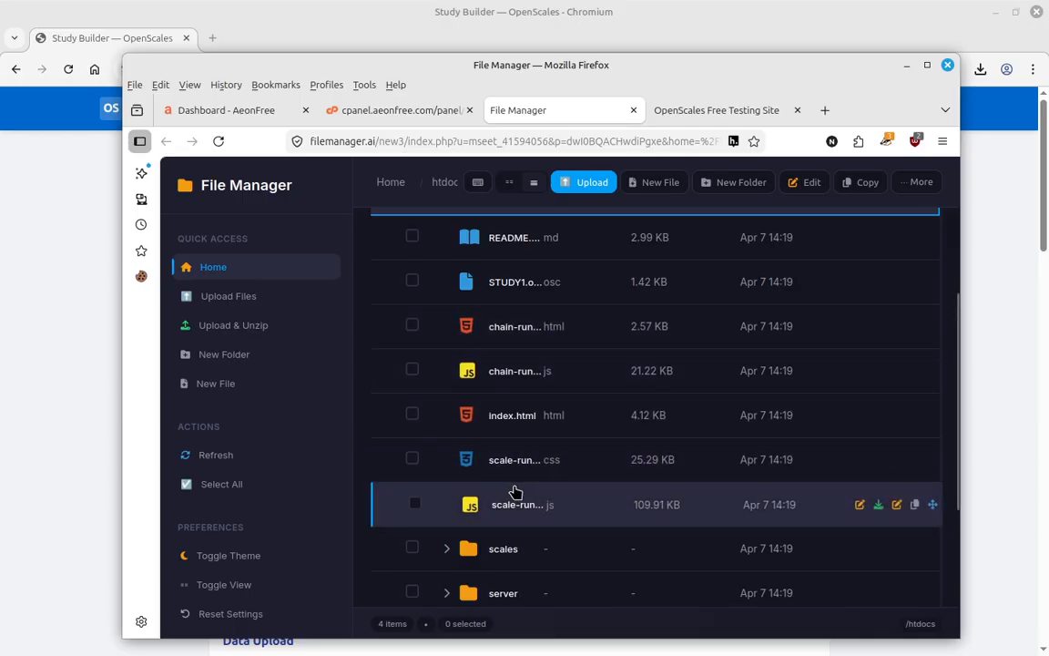
scroll(640, 475, "down", 3)
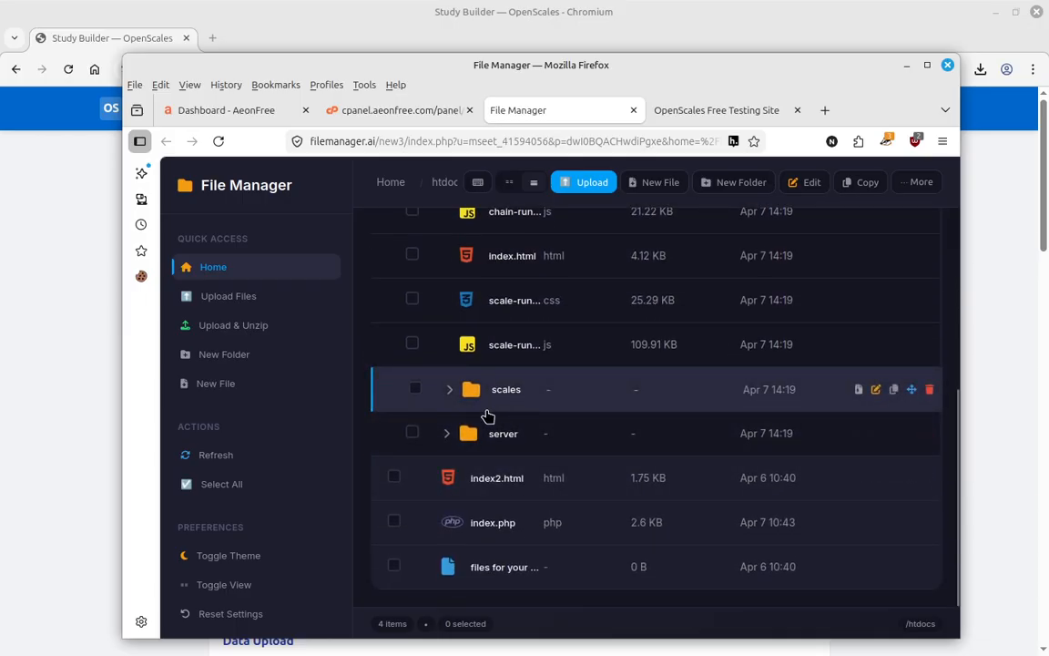
scroll(485, 415, "up", 5)
double_click(483, 322)
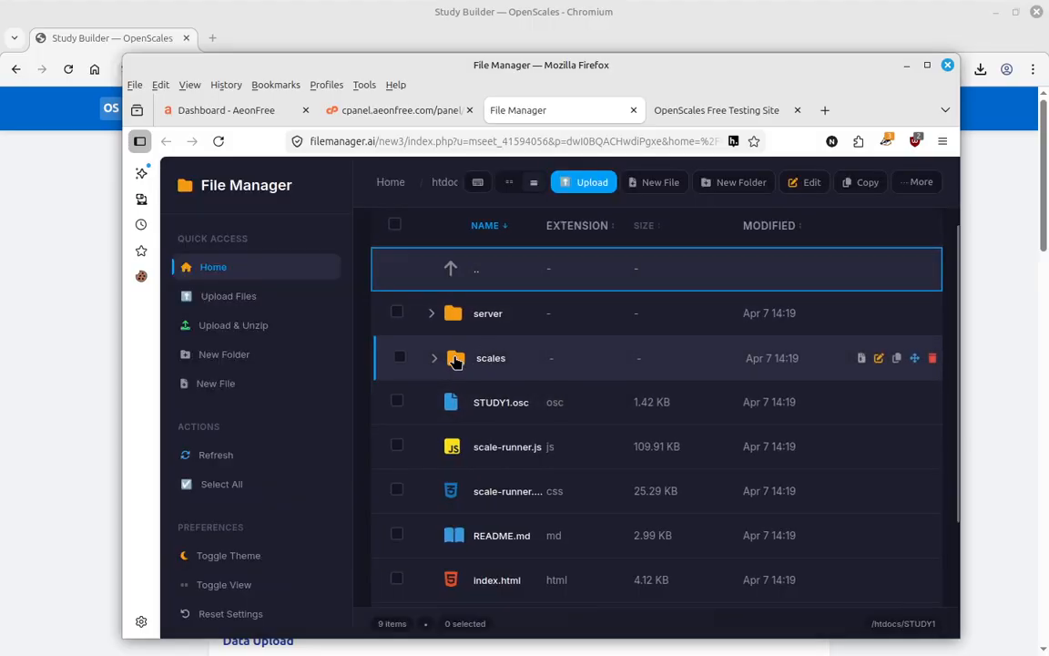
- Browse into scales/Consent, try opening Consent.osd, dismiss the cannot-edit notice and return to STUDY1
left_click(436, 359)
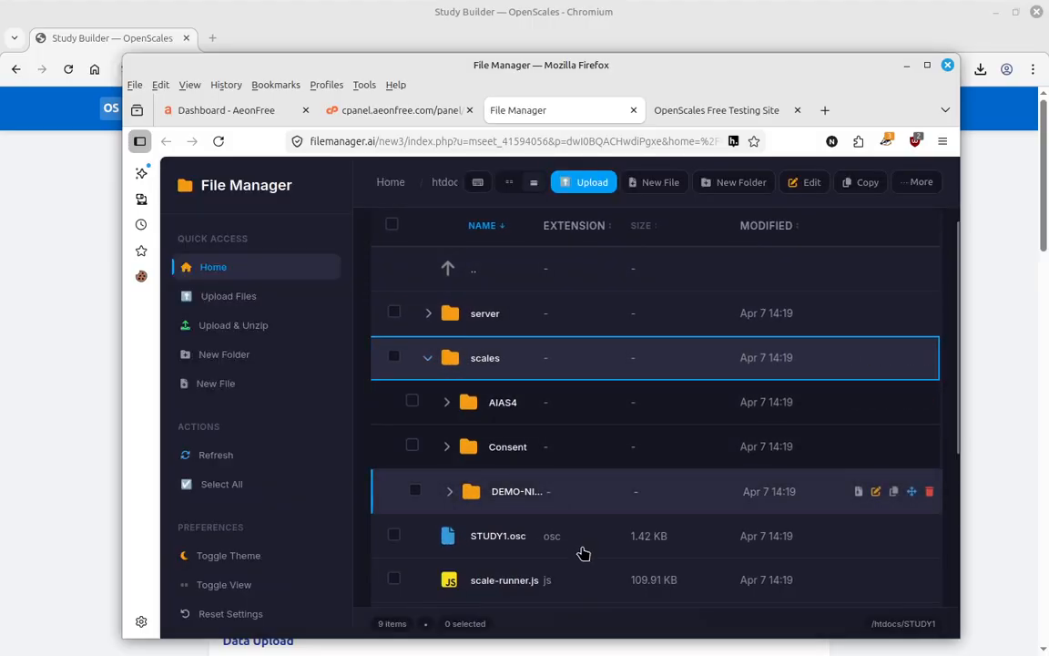
scroll(511, 571, "down", 3)
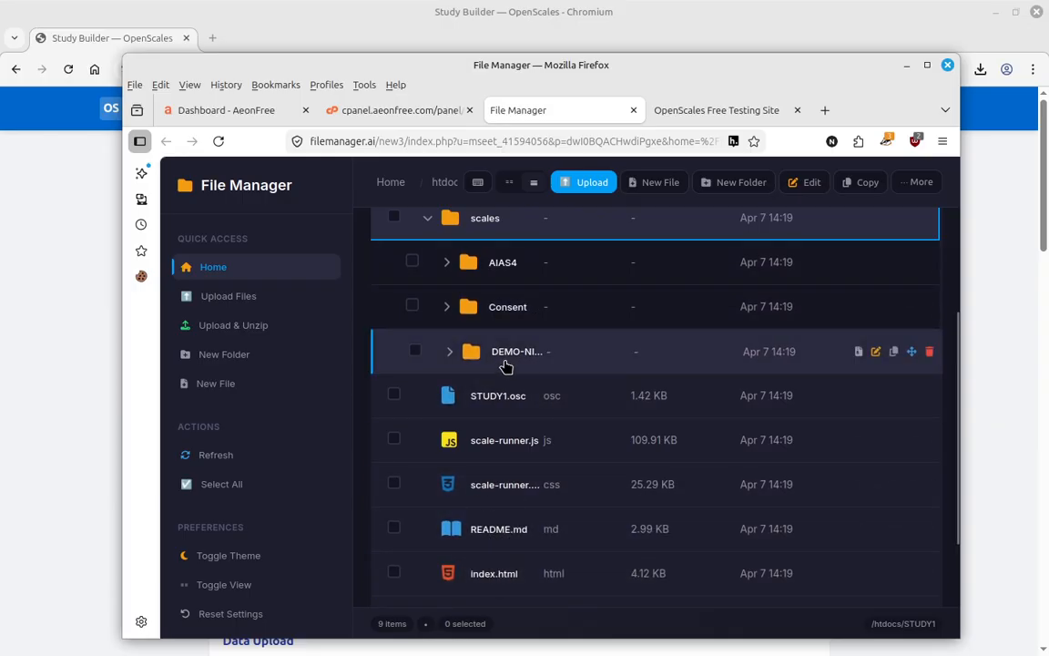
scroll(576, 337, "up", 2)
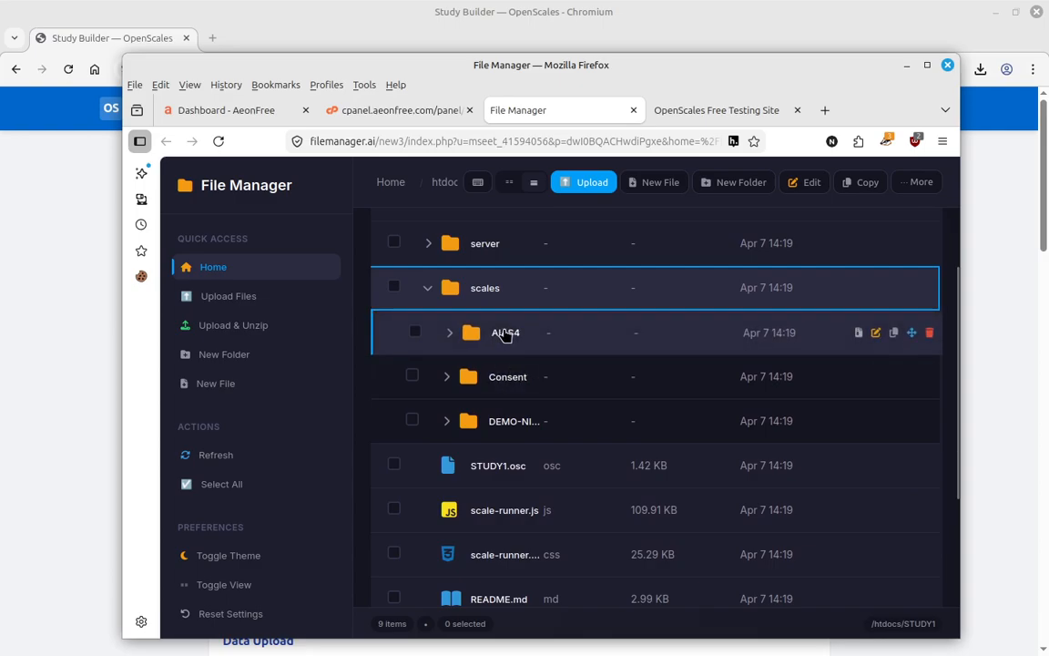
double_click(510, 382)
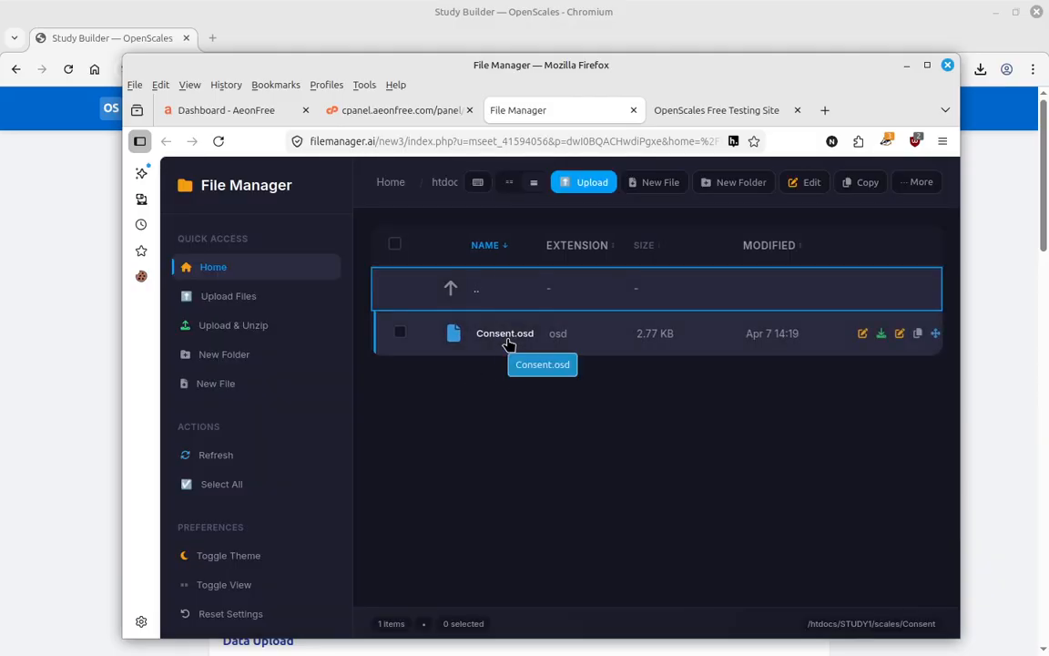
left_click(509, 343)
double_click(509, 343)
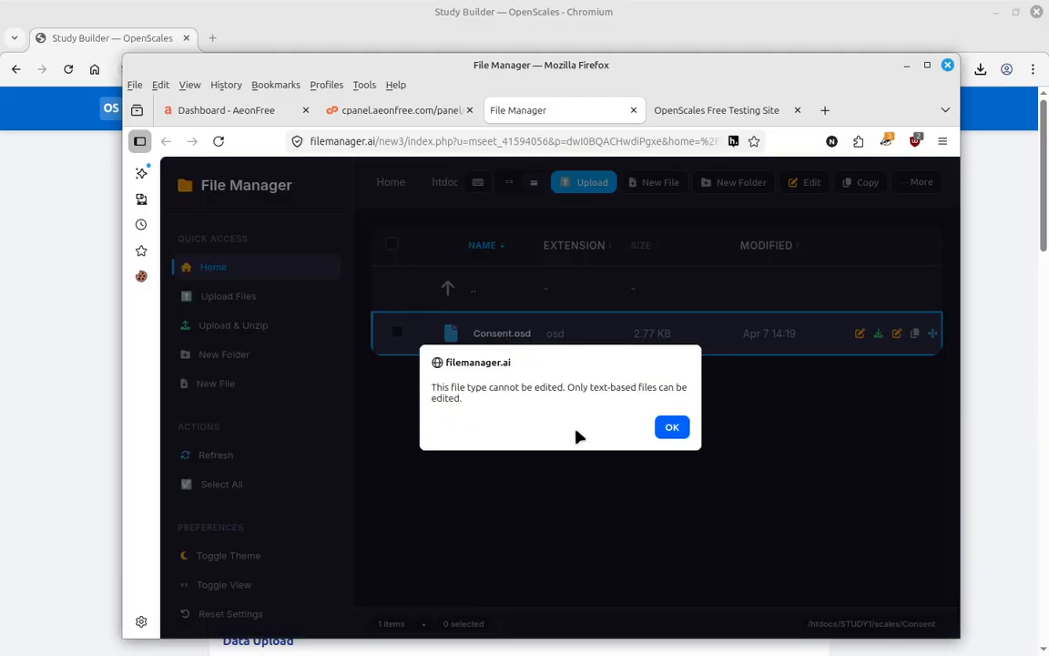
left_click(675, 428)
double_click(450, 283)
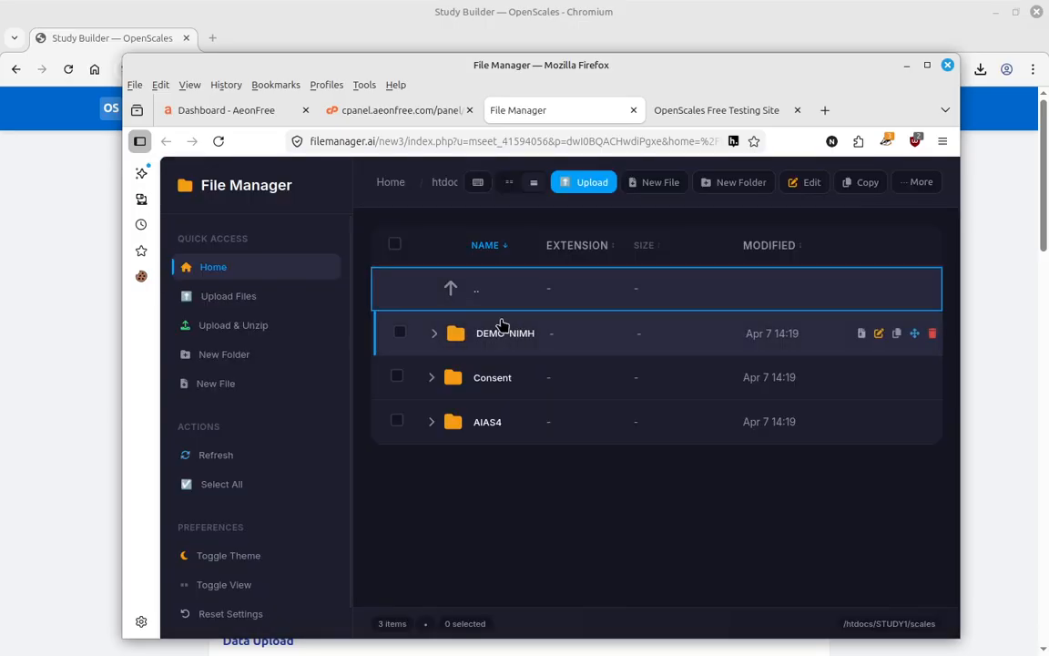
double_click(453, 289)
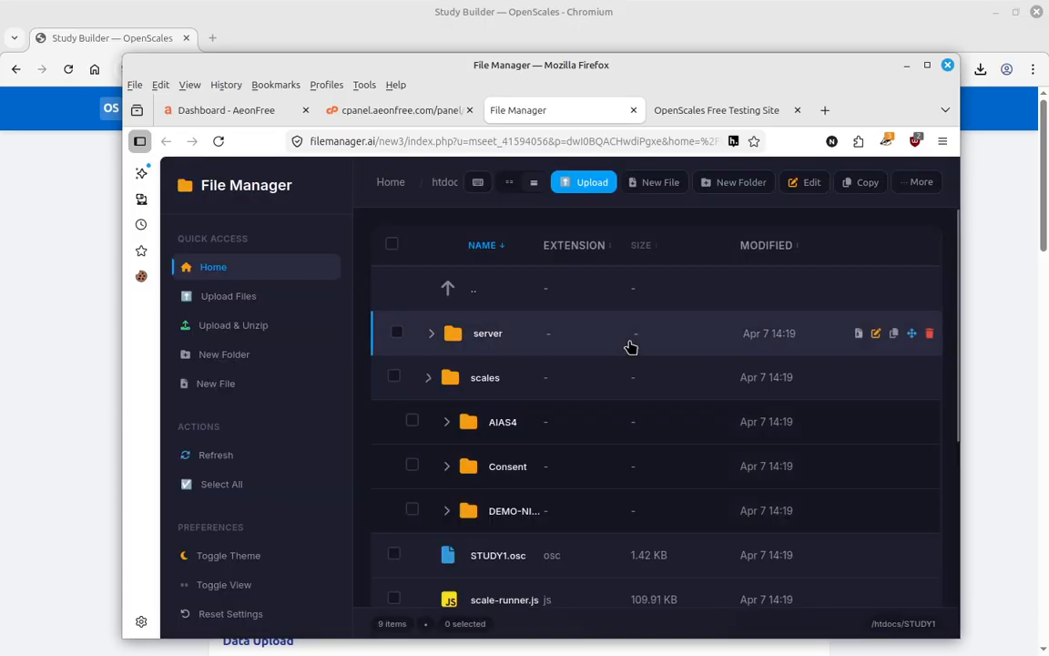
- Collapse scales and expand the server folder to view collect.php and credit.php
left_click(434, 381)
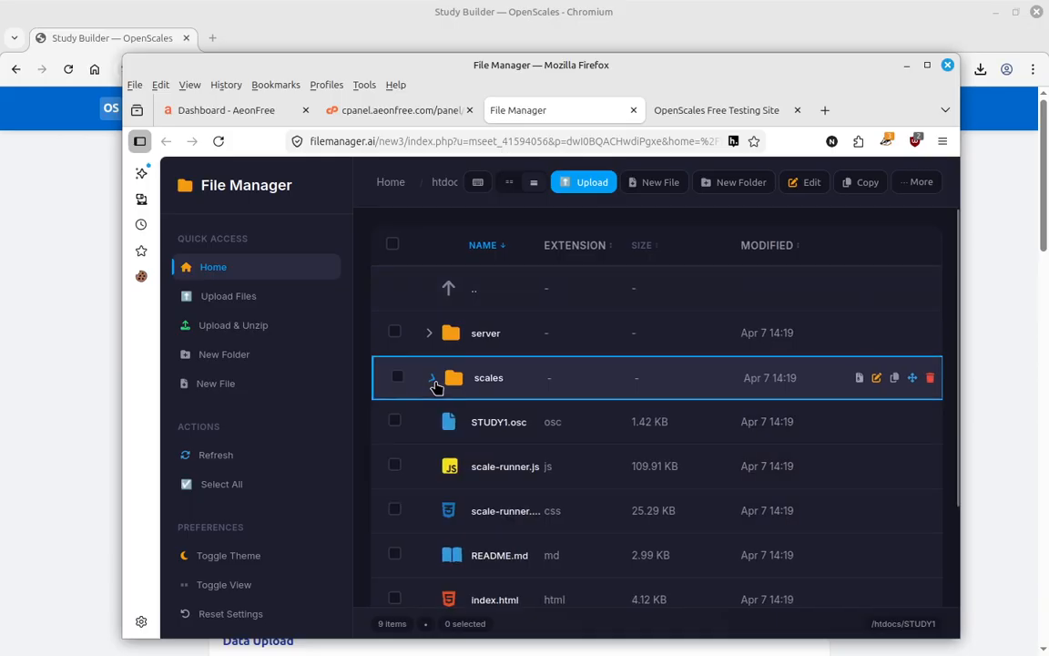
left_click(428, 334)
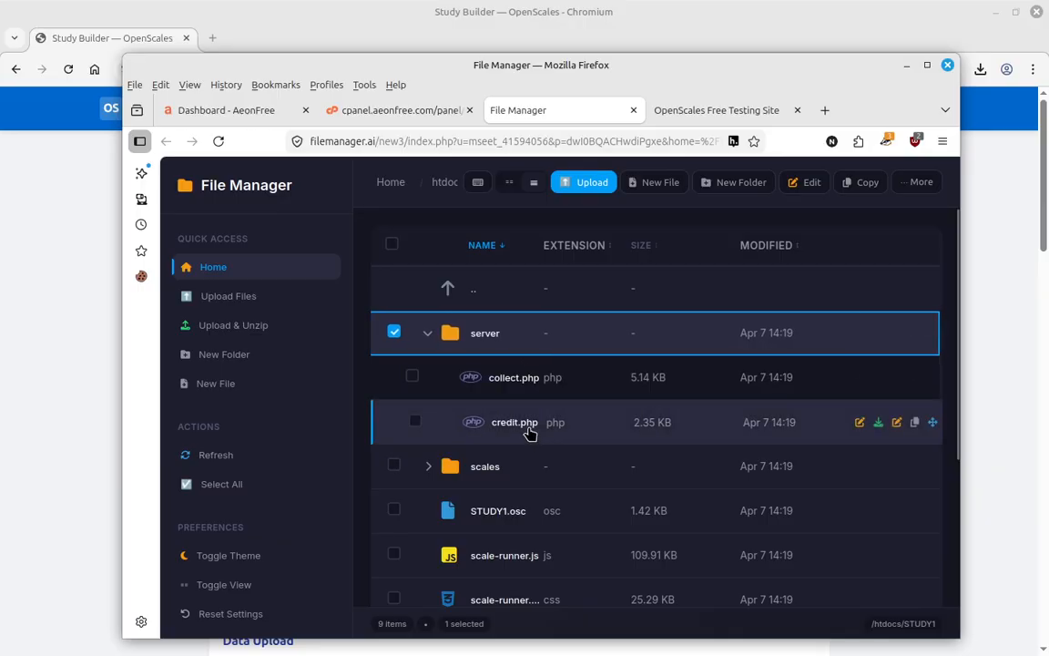
left_click(428, 335)
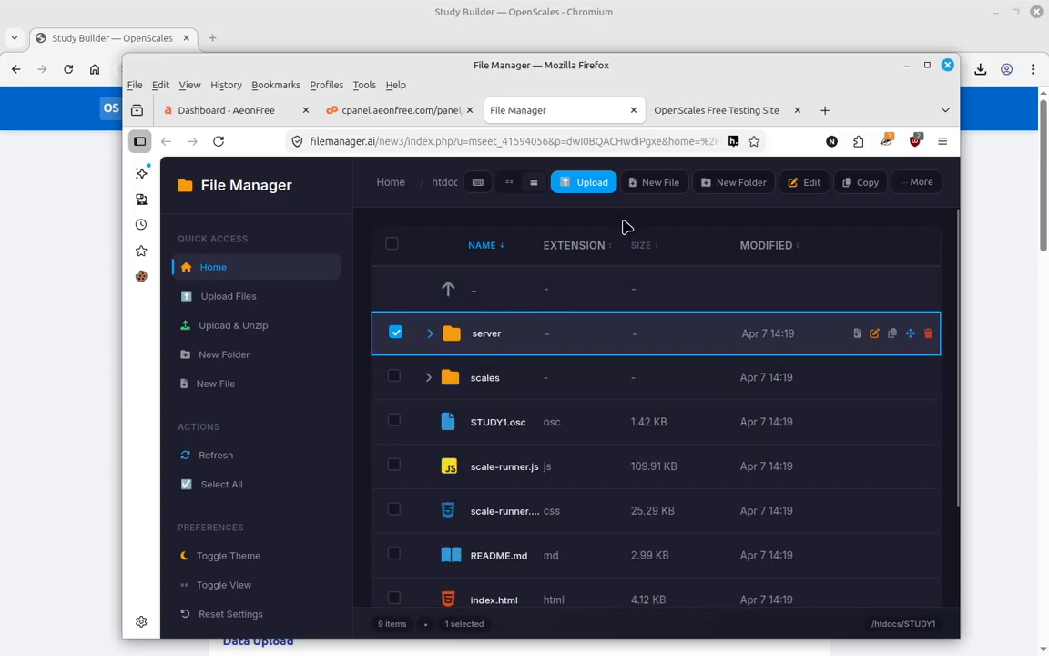
- Load openscales.hstn.me/STUDY1/ in the testing-site tab
left_click(743, 110)
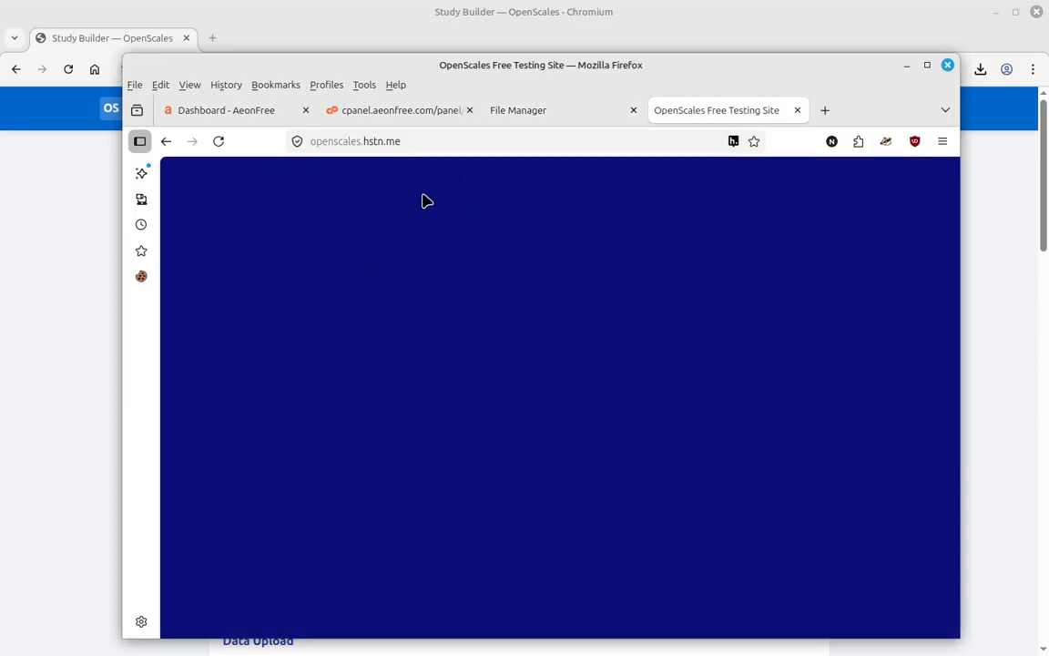
left_click(428, 143)
double_click(428, 143)
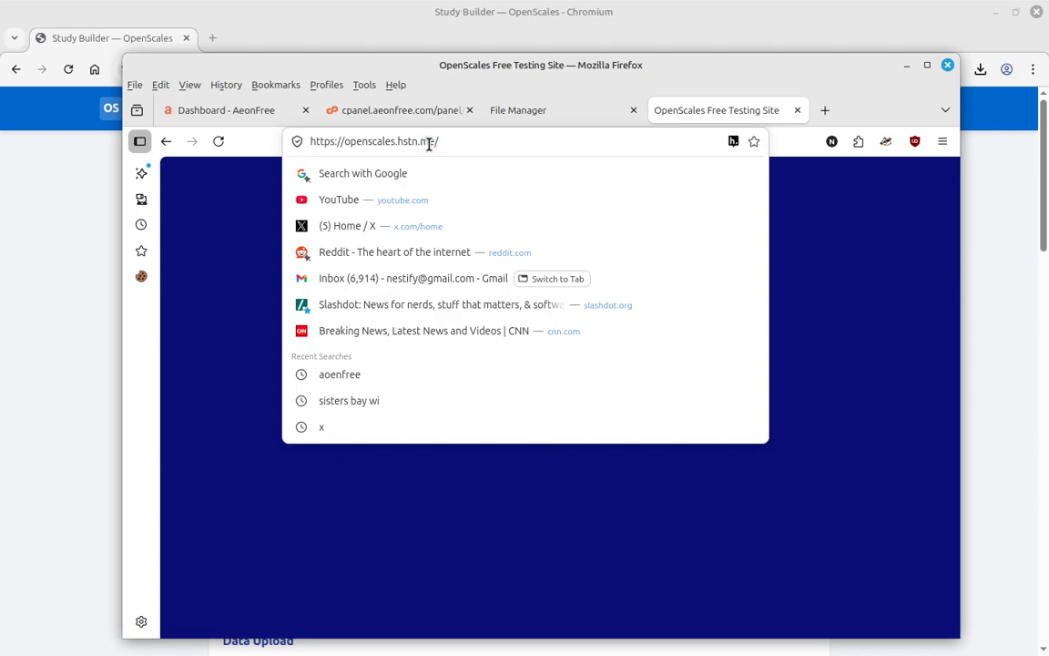
type("s")
key("BackSpace")
type("S")
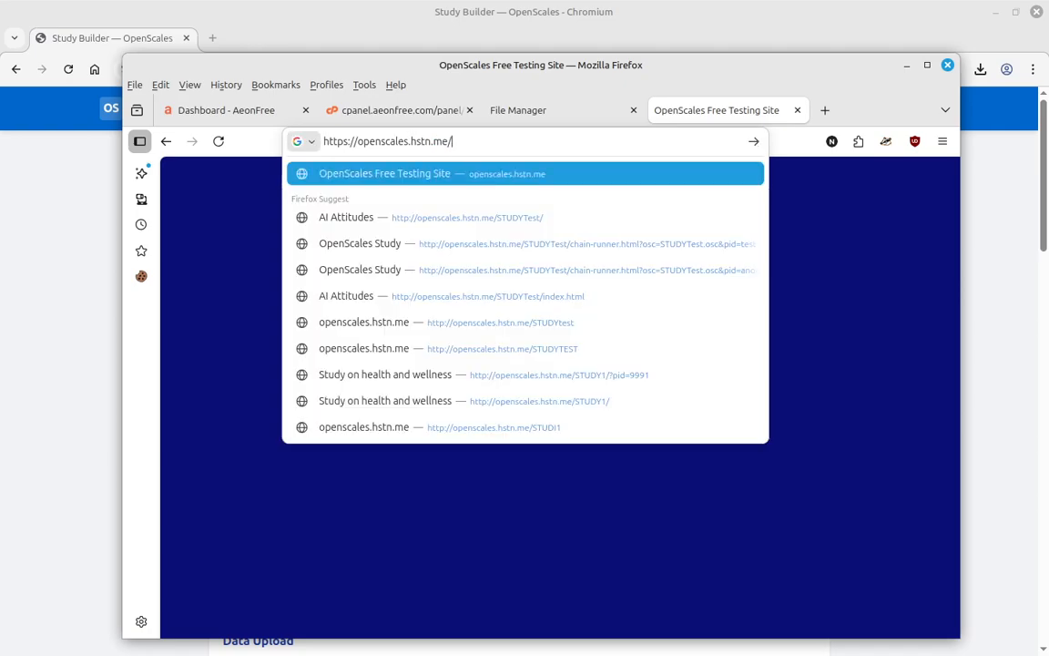
type("TUDY1/")
key("Return")
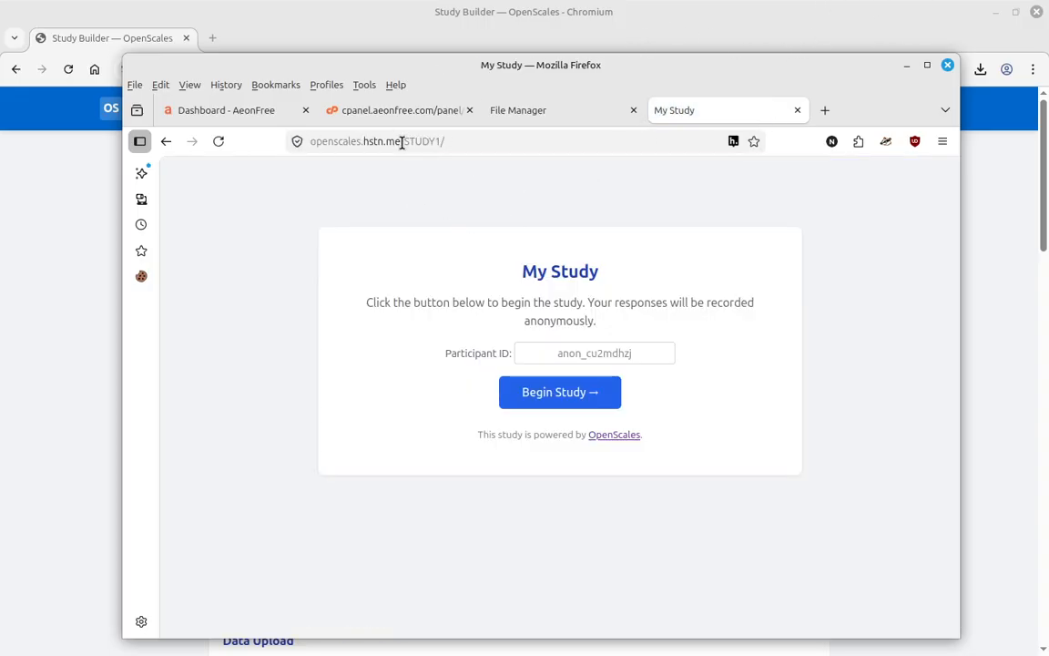
- Glance at the htdocs file listing, then return to the My Study start page
left_click(530, 111)
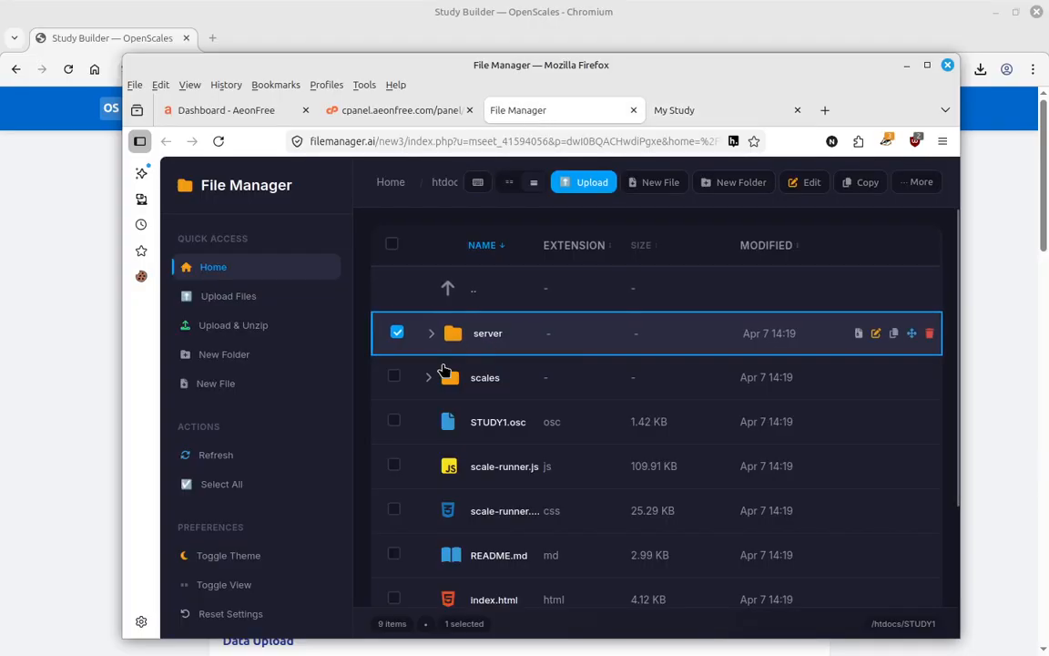
left_click(448, 292)
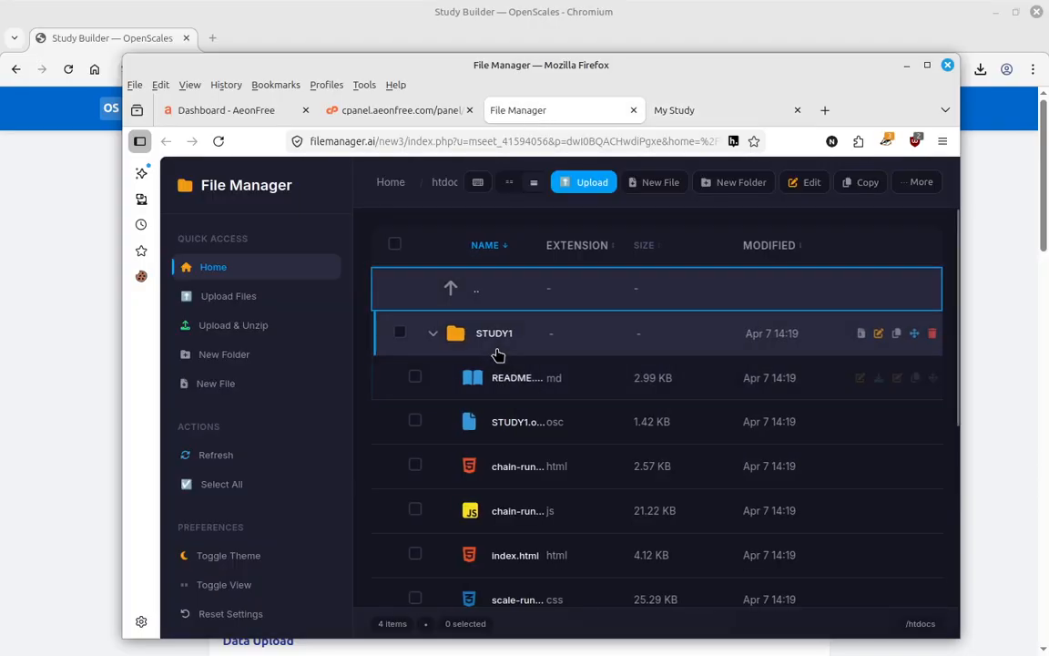
left_click(676, 111)
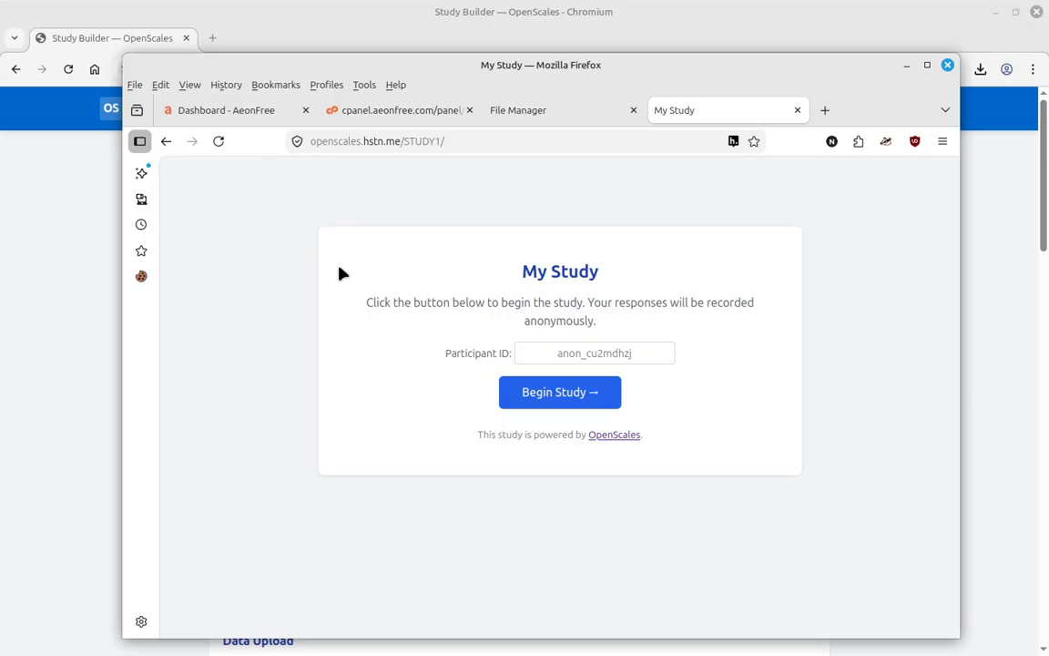
left_click_drag(658, 66, 628, 60)
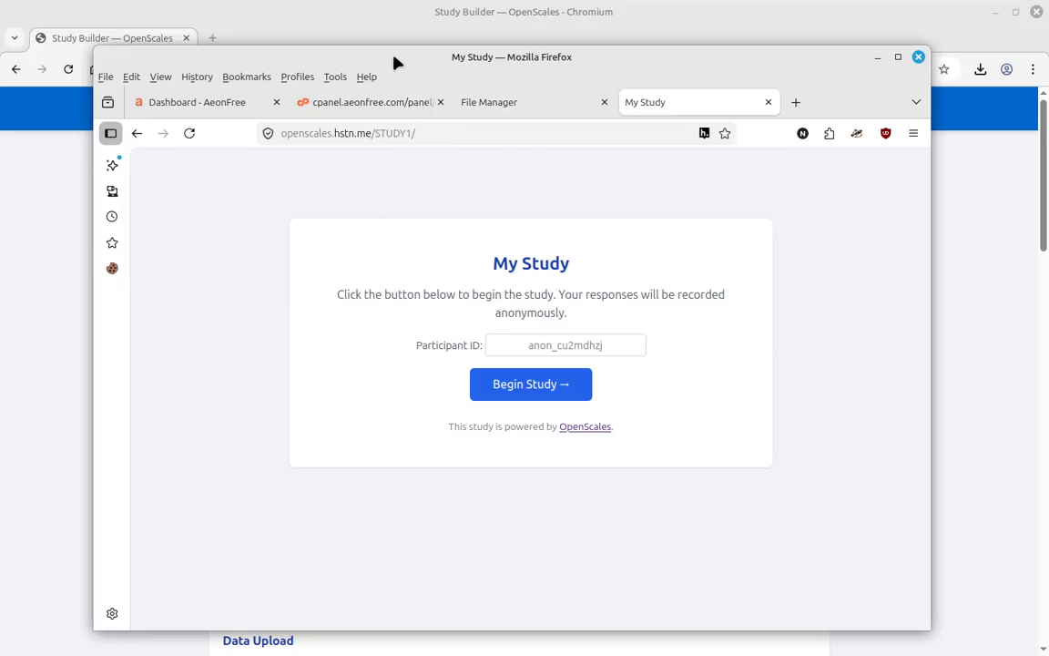
left_click(550, 102)
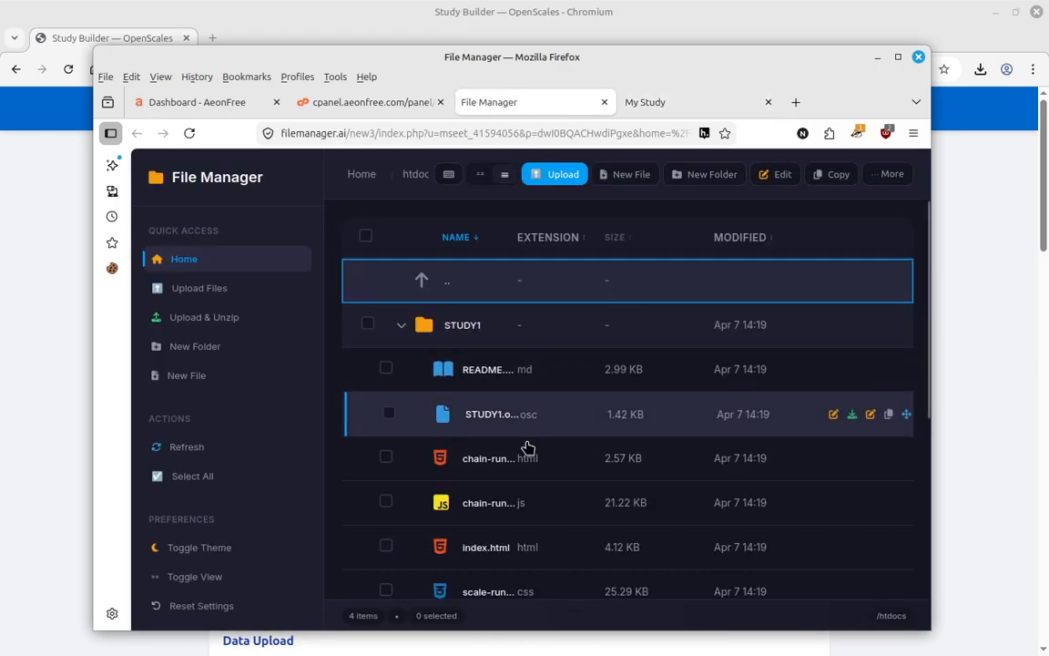
scroll(520, 473, "down", 1)
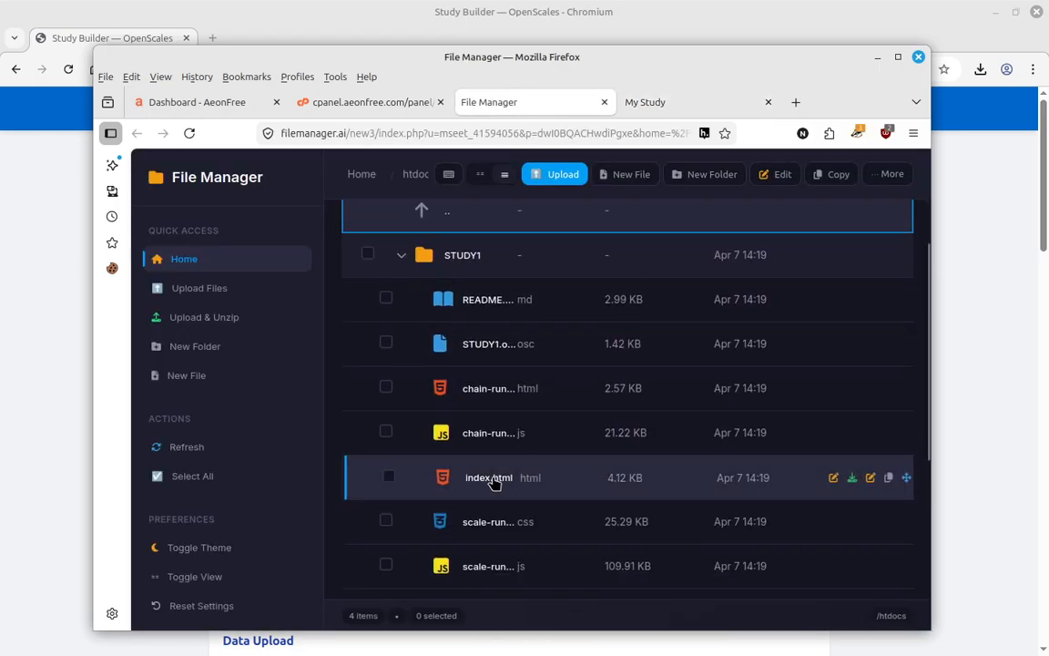
left_click(657, 100)
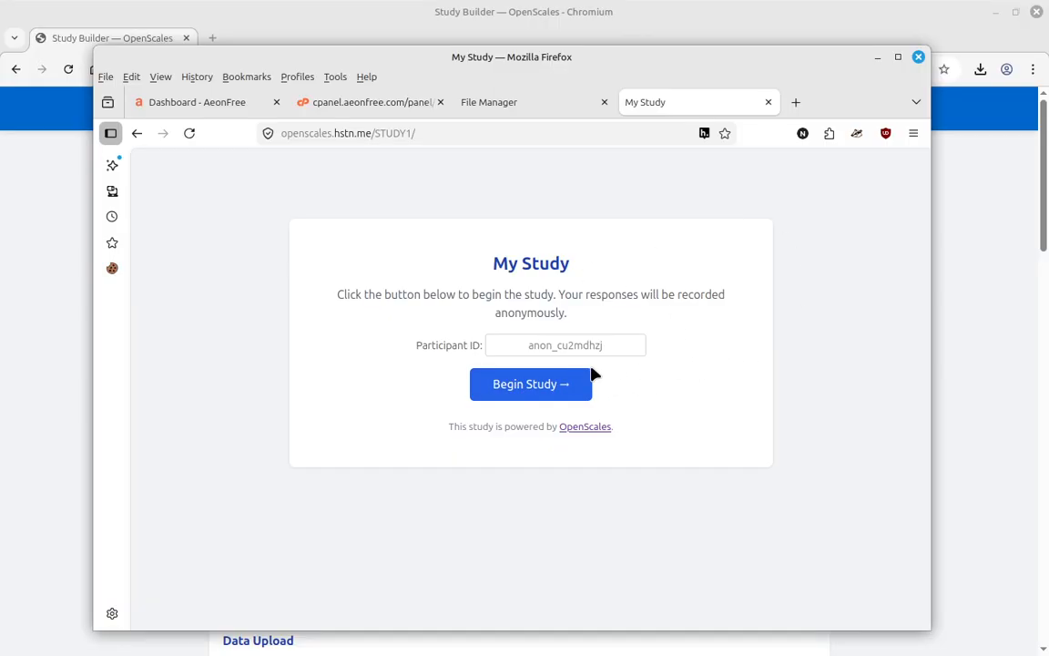
- Start STUDY1 as a new participant, confirm being 18 or older and agree to participate
left_click(523, 388)
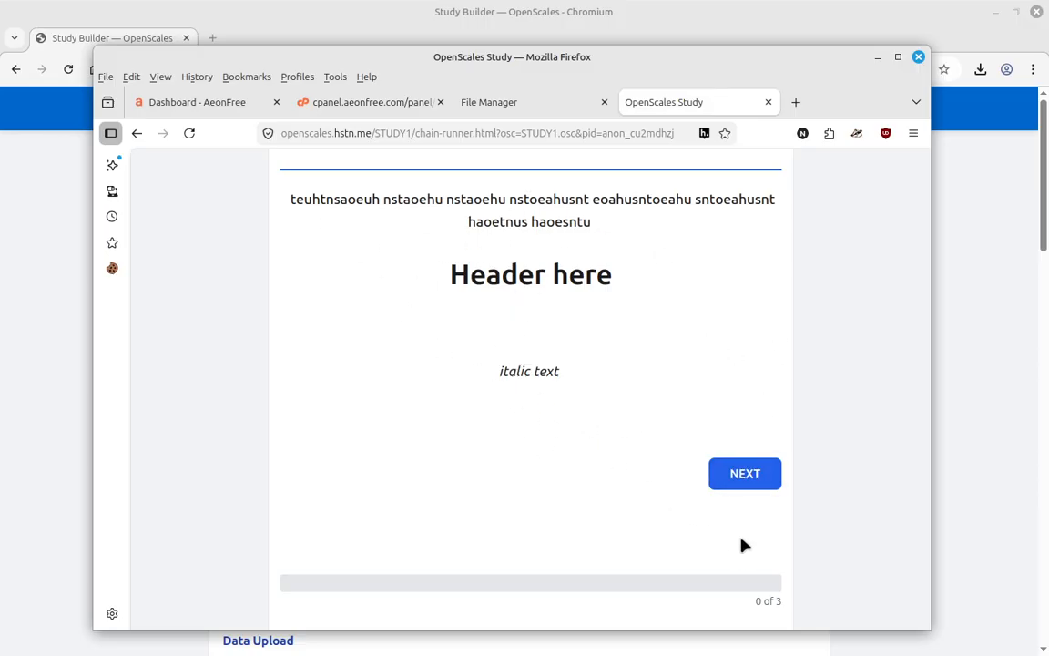
left_click(761, 480)
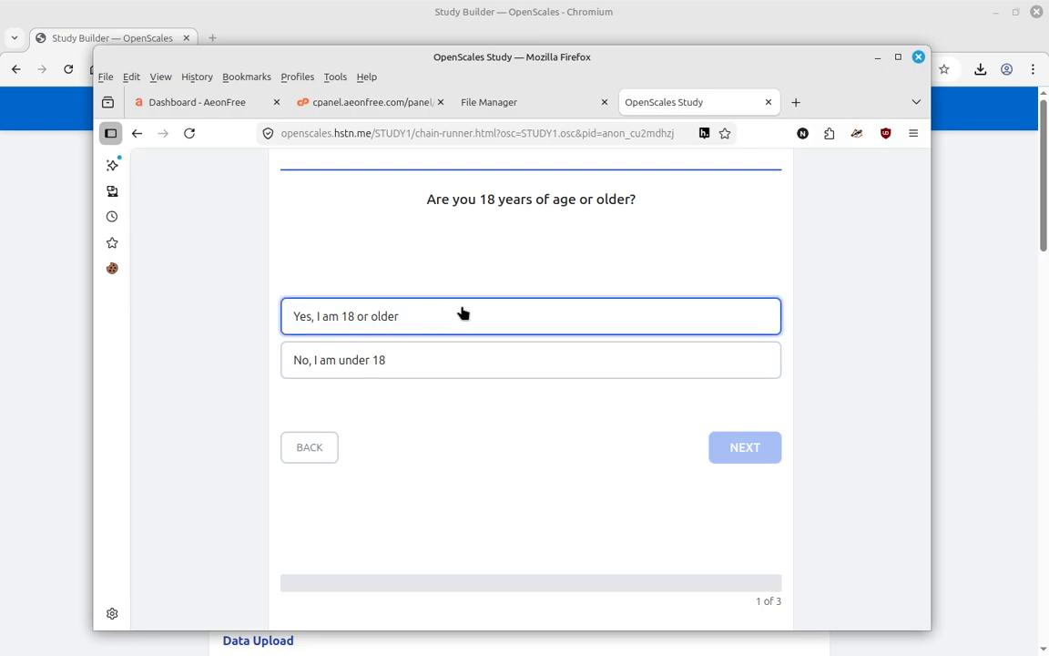
left_click(442, 315)
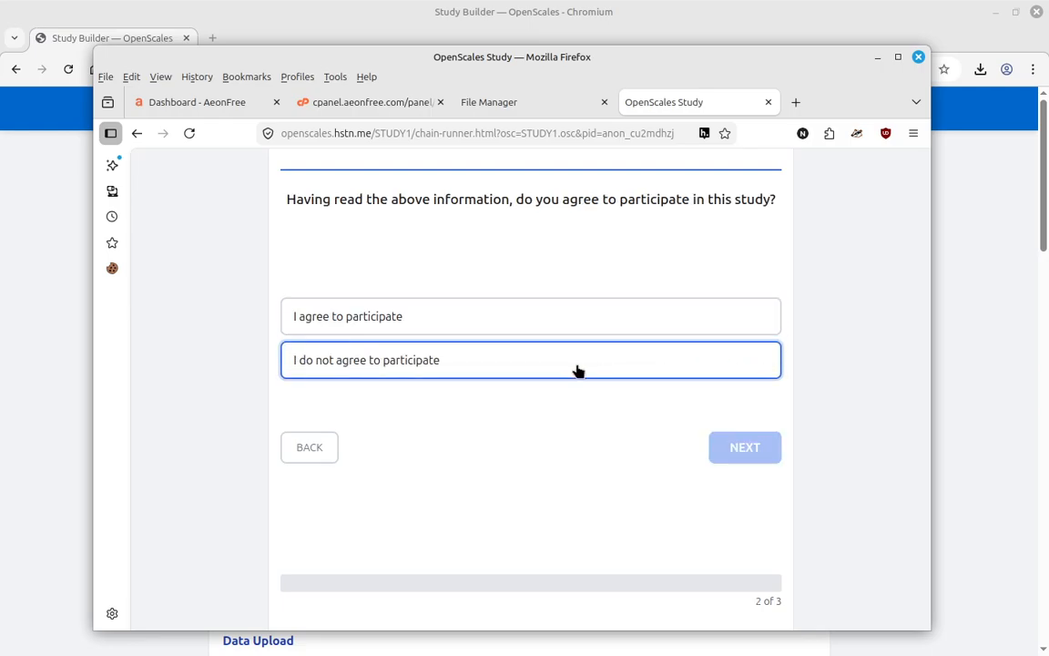
left_click(473, 320)
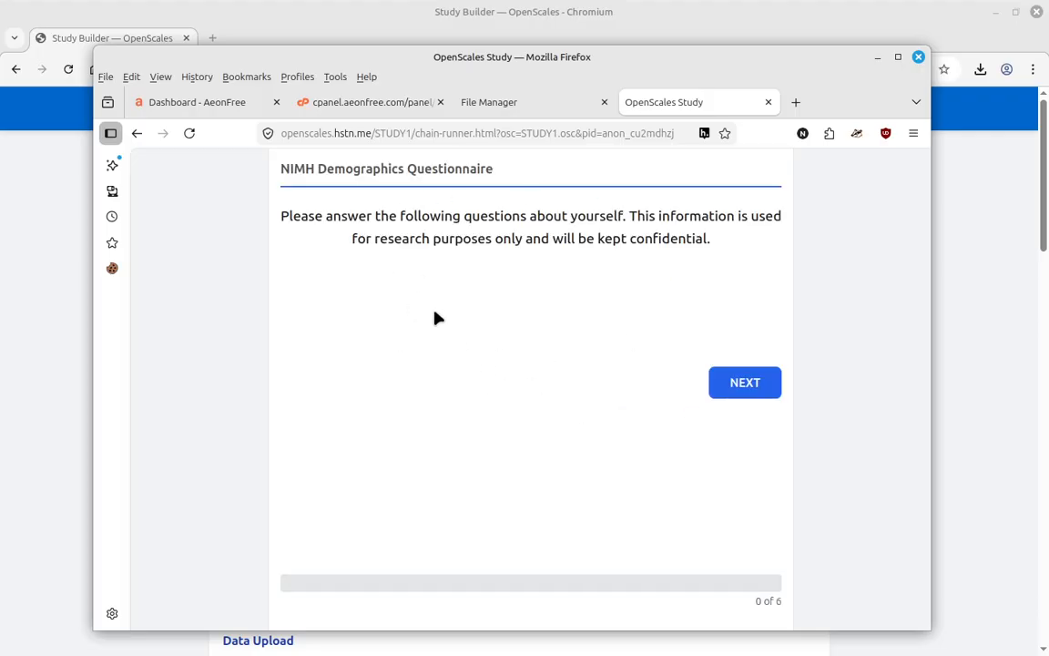
left_click(765, 381)
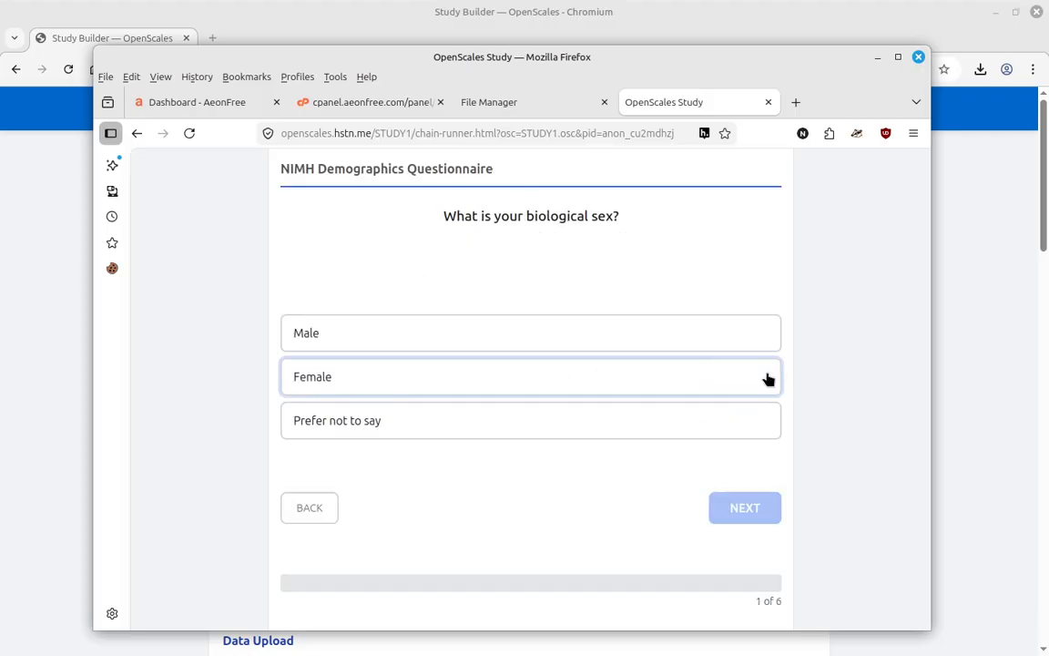
- Answer demographics: Female, Man, not Hispanic, American Indian or Alaska Native, age 33
left_click(565, 374)
left_click(555, 337)
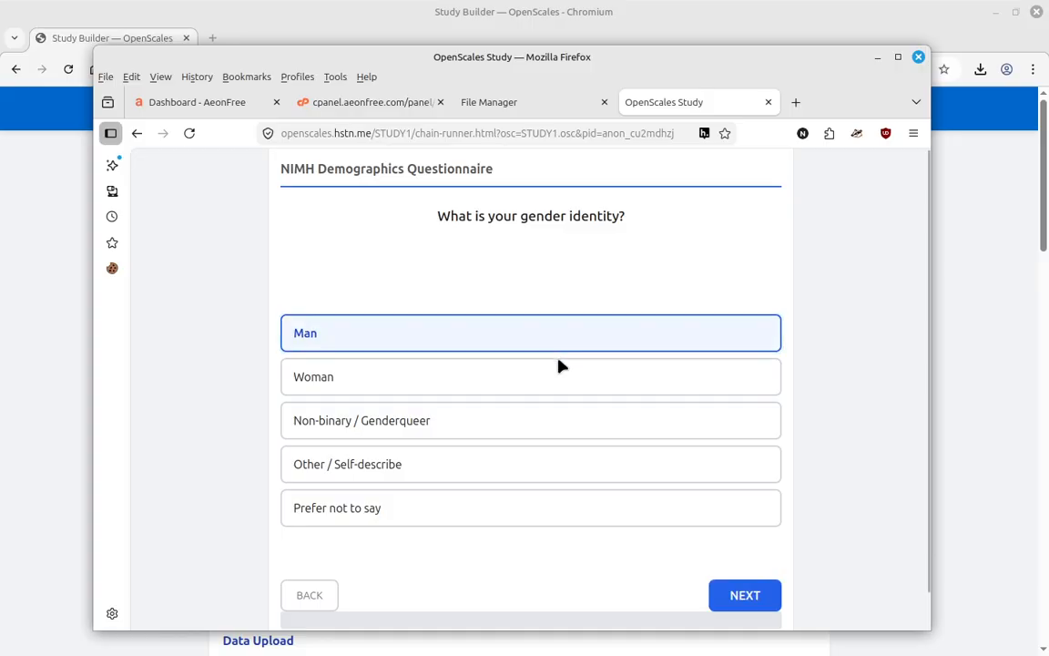
left_click(553, 373)
left_click(548, 335)
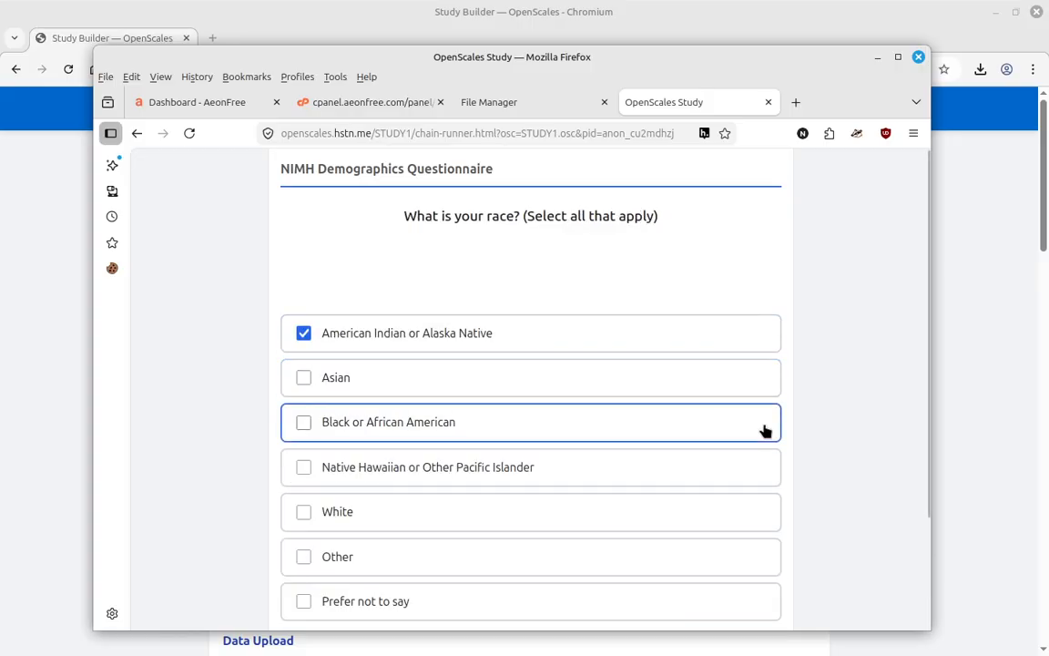
scroll(637, 446, "down", 3)
left_click(745, 557)
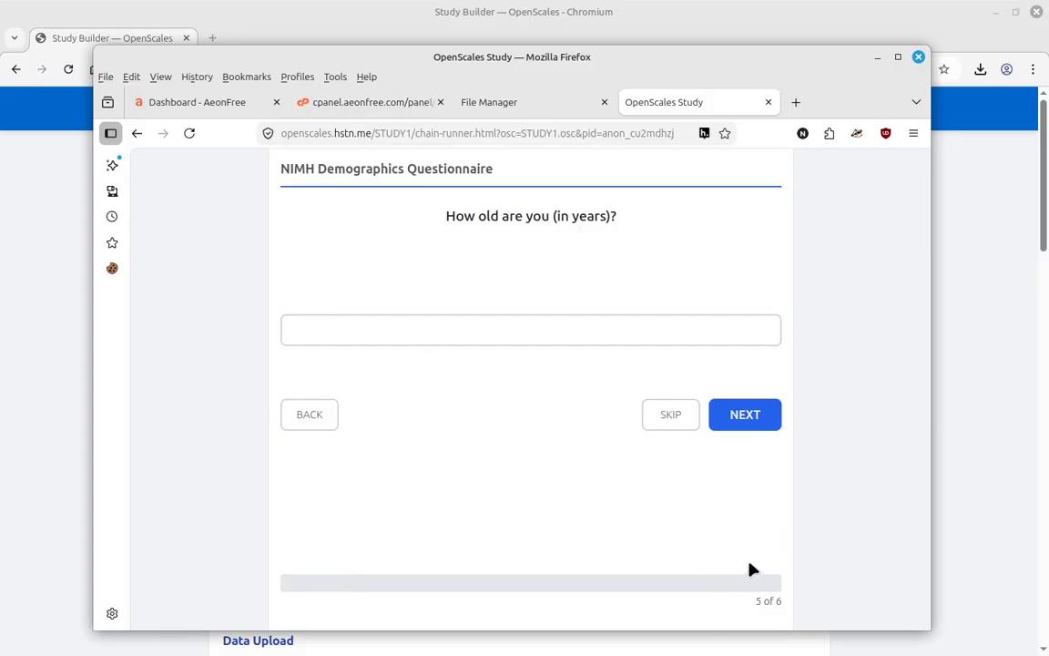
left_click(629, 324)
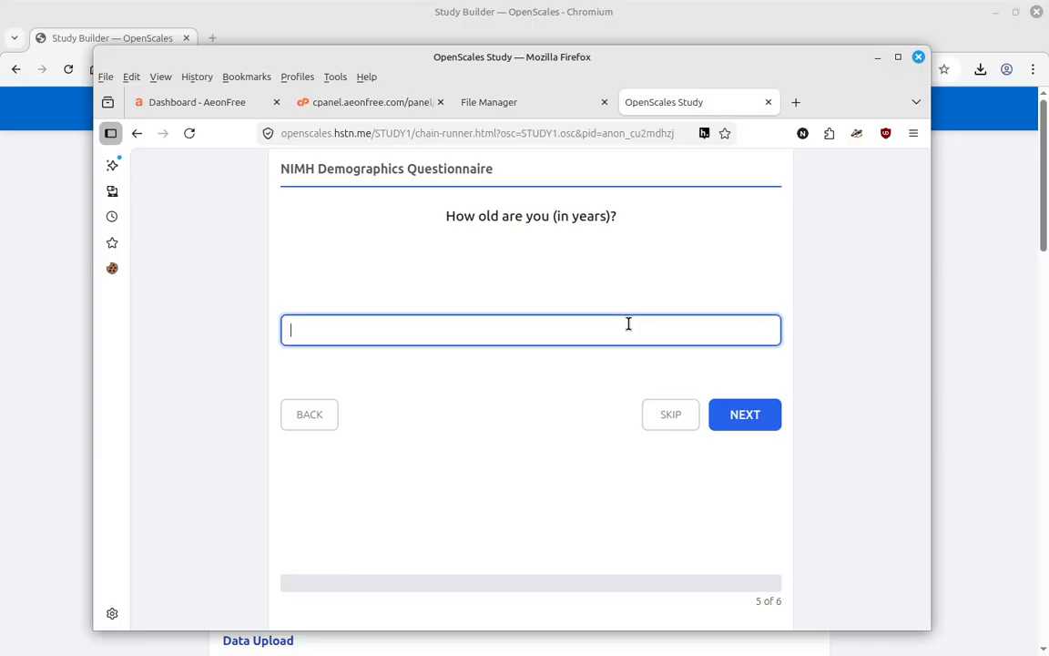
left_click(750, 423)
- Rate the AI Attitude Scale items 4, 7, 7 and 6, then finish the study
left_click(543, 333)
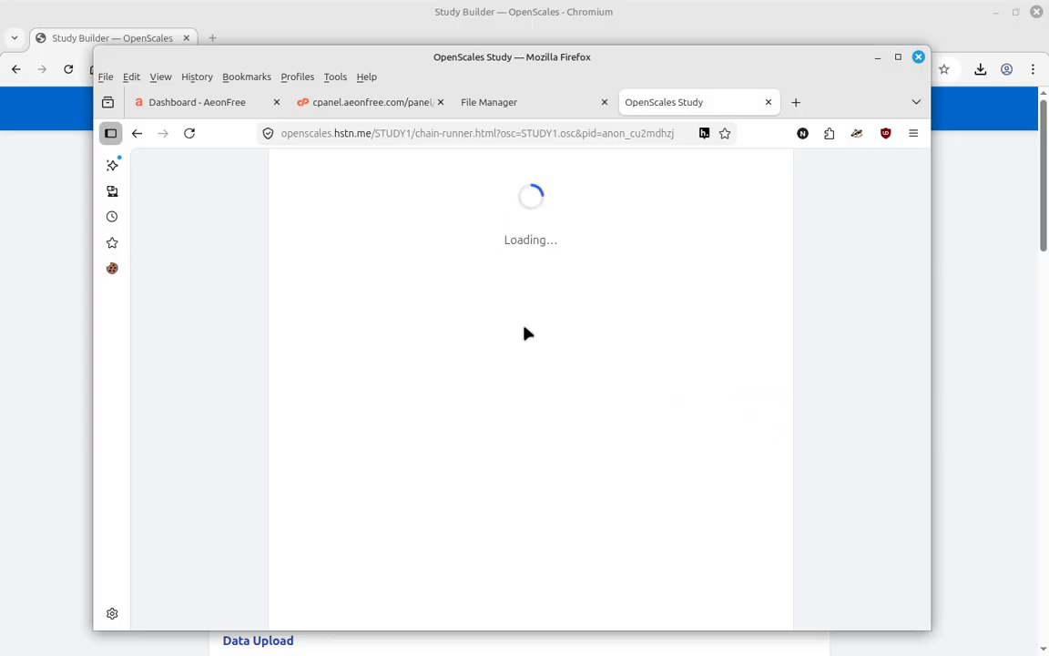
left_click(446, 398)
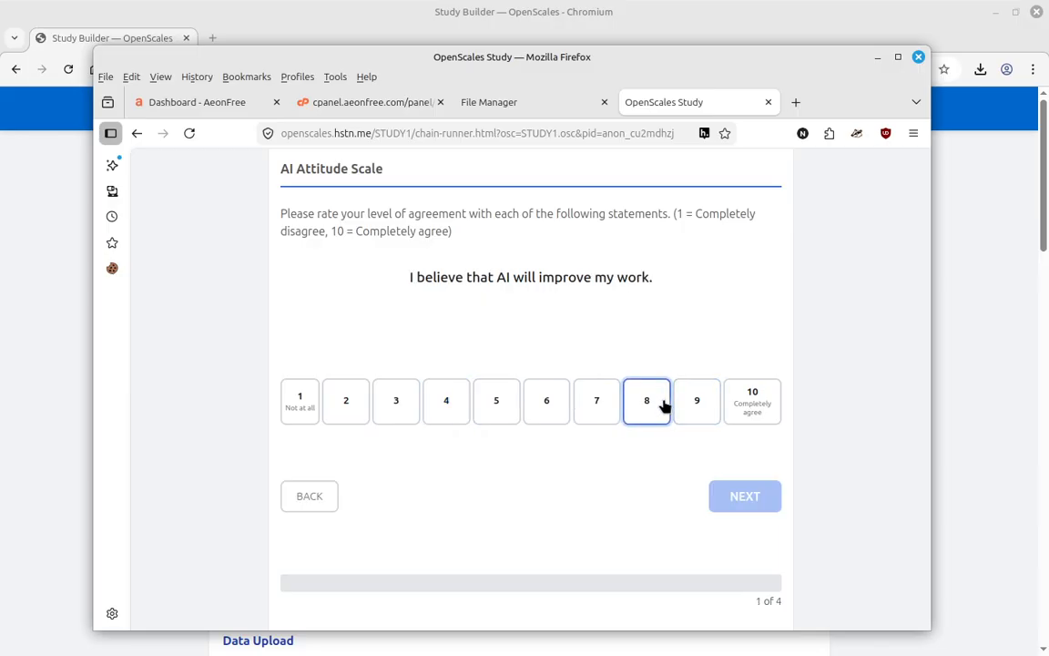
left_click(587, 407)
left_click(590, 404)
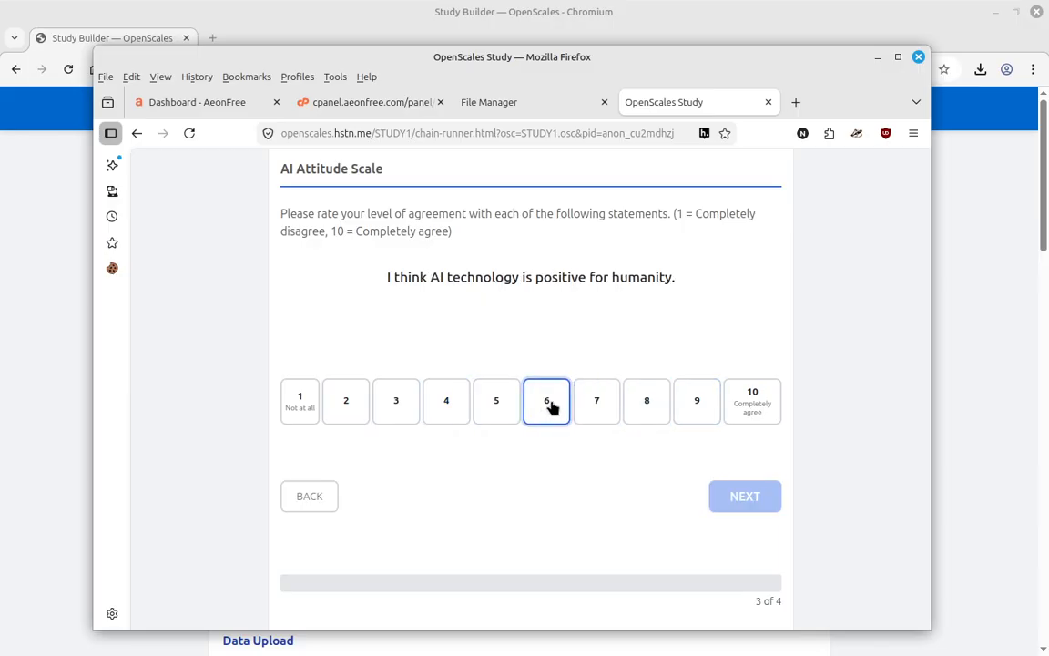
left_click(548, 403)
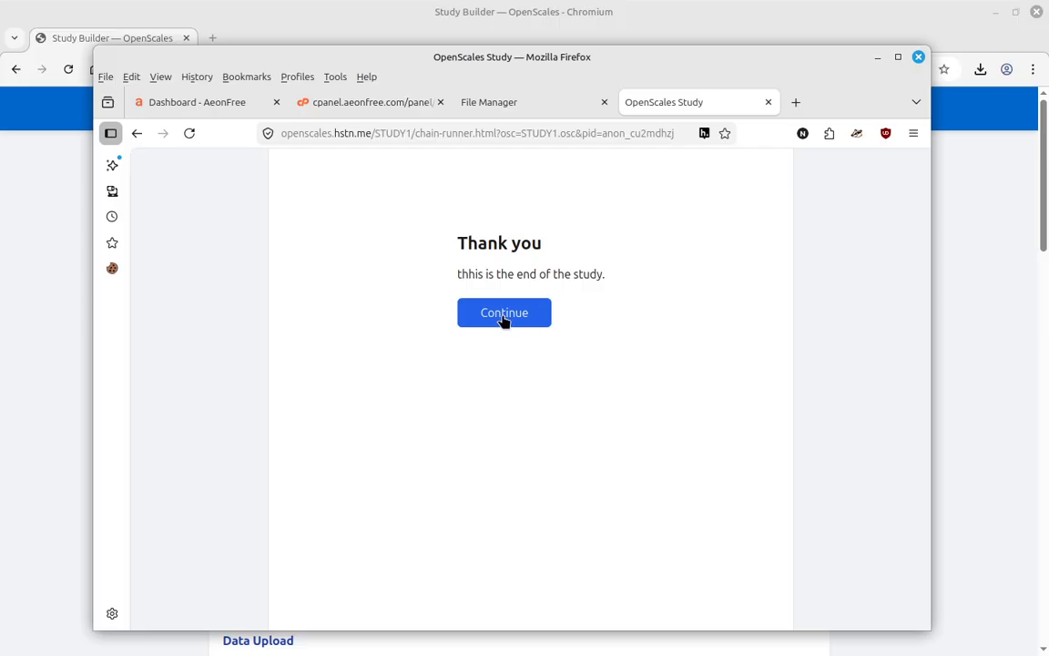
left_click(503, 314)
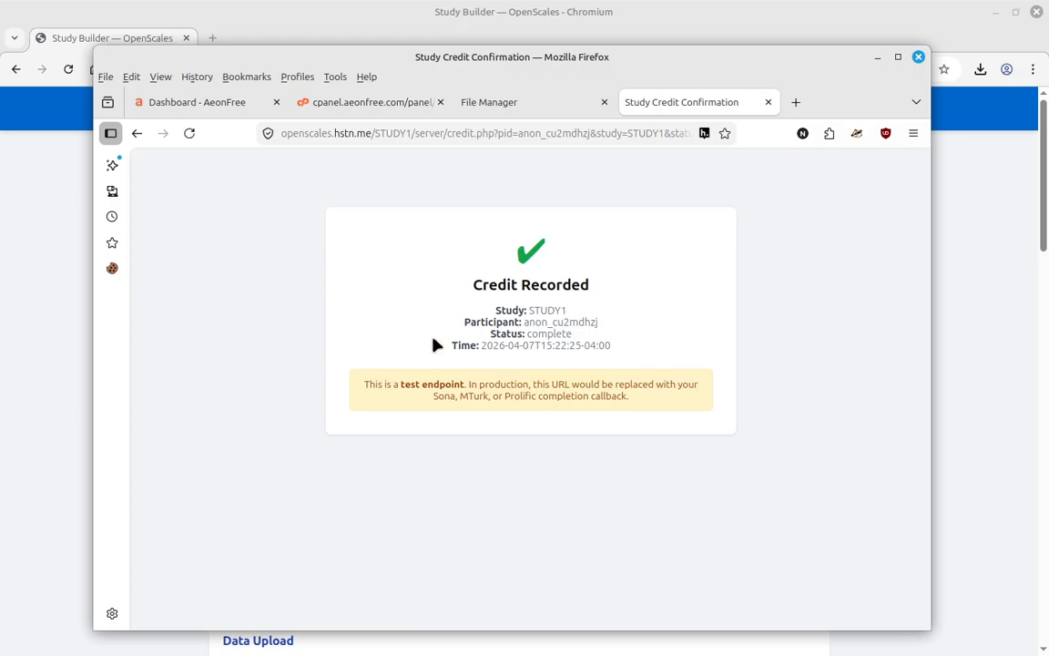
left_click(498, 106)
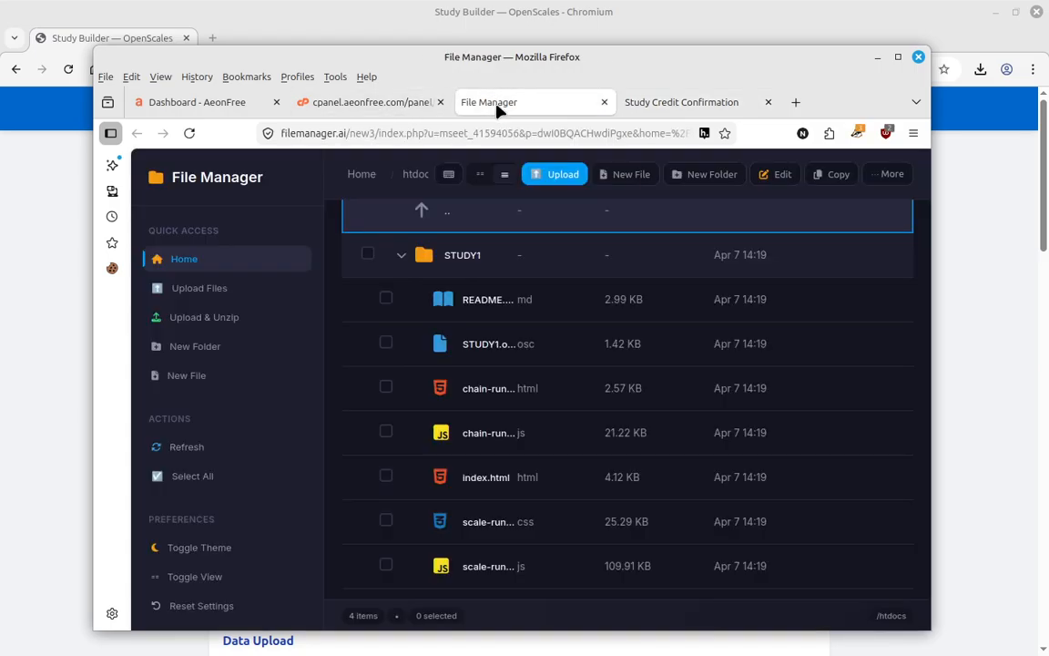
- Navigate STUDY1/server/data/DEMO-NIMH into the participant's data folder
left_click(406, 256)
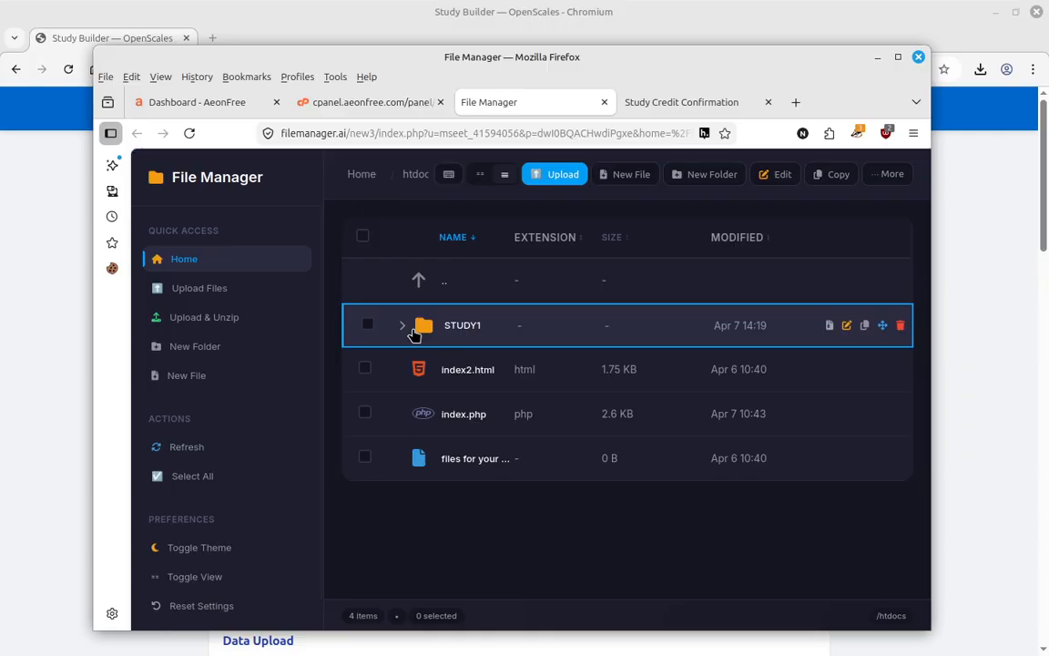
double_click(453, 336)
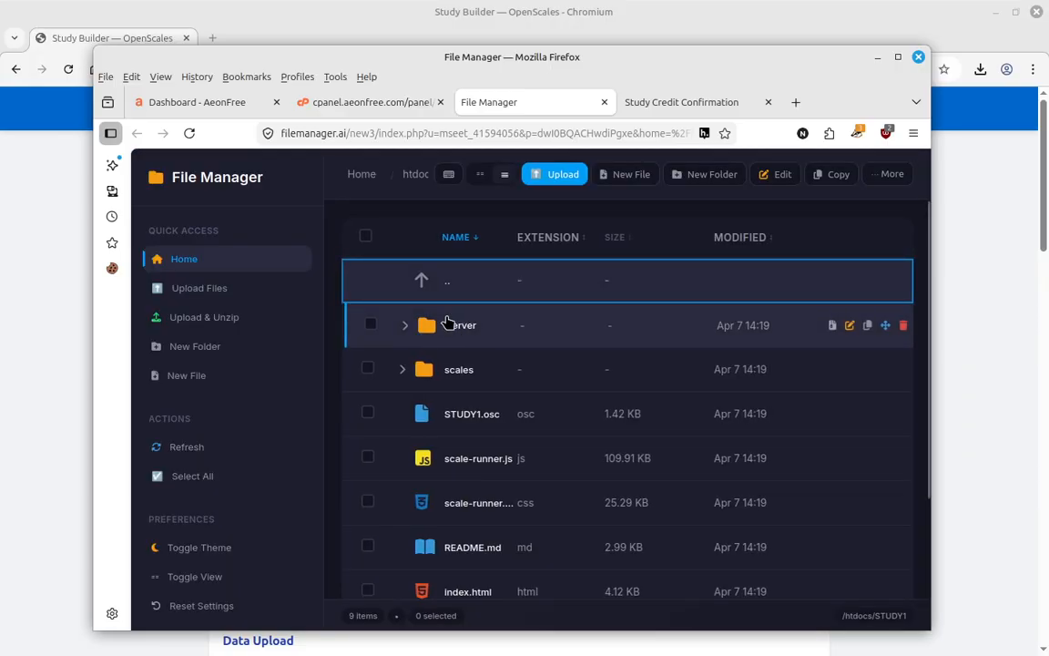
double_click(441, 329)
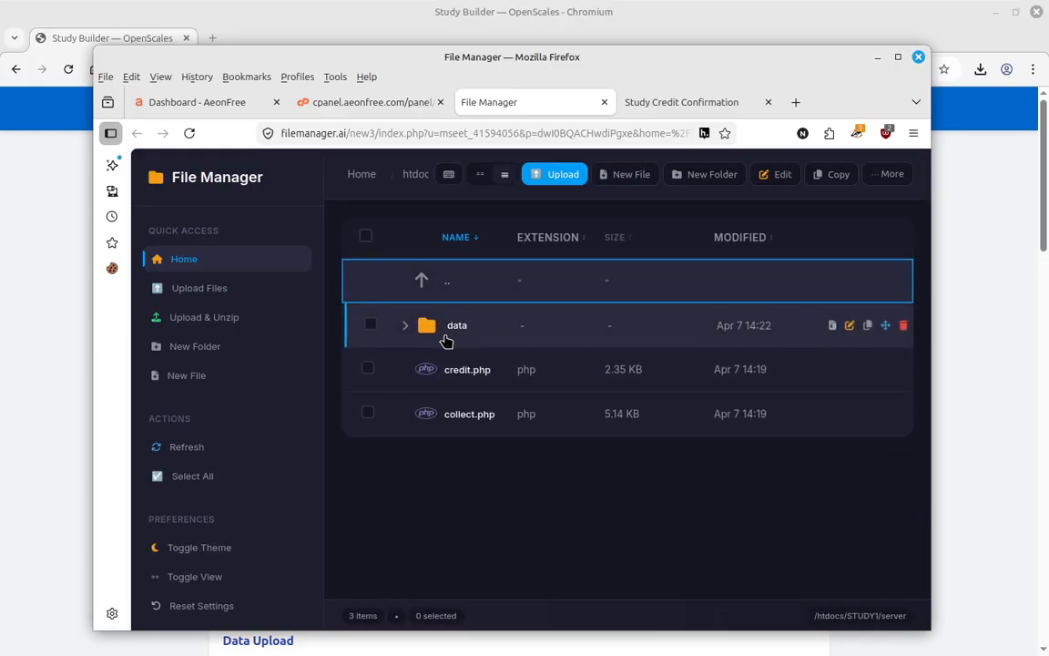
double_click(450, 328)
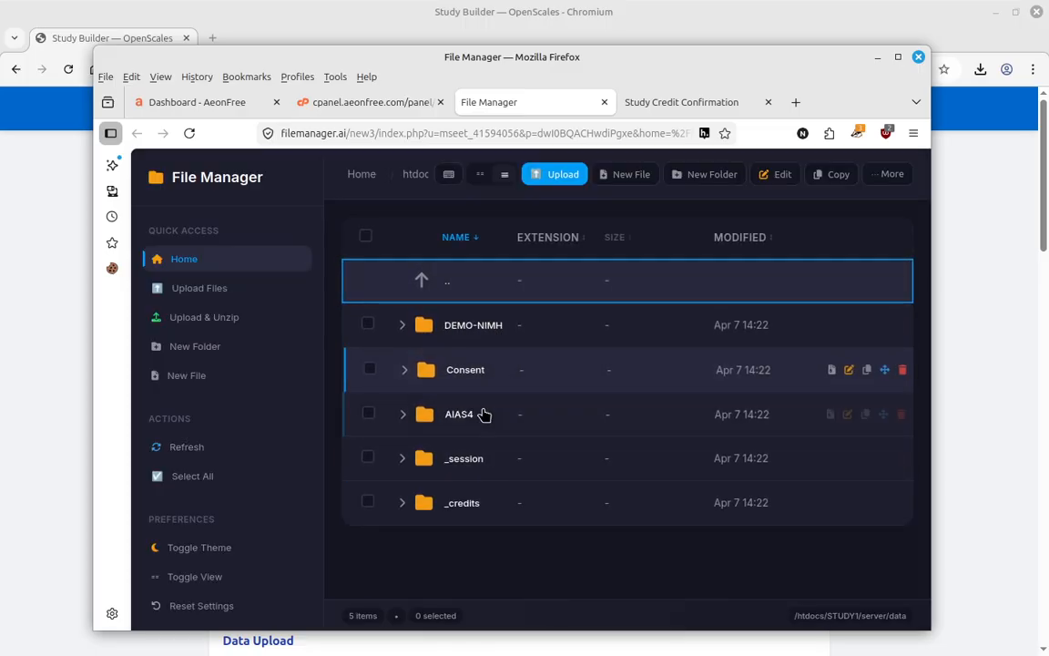
left_click(412, 337)
double_click(436, 329)
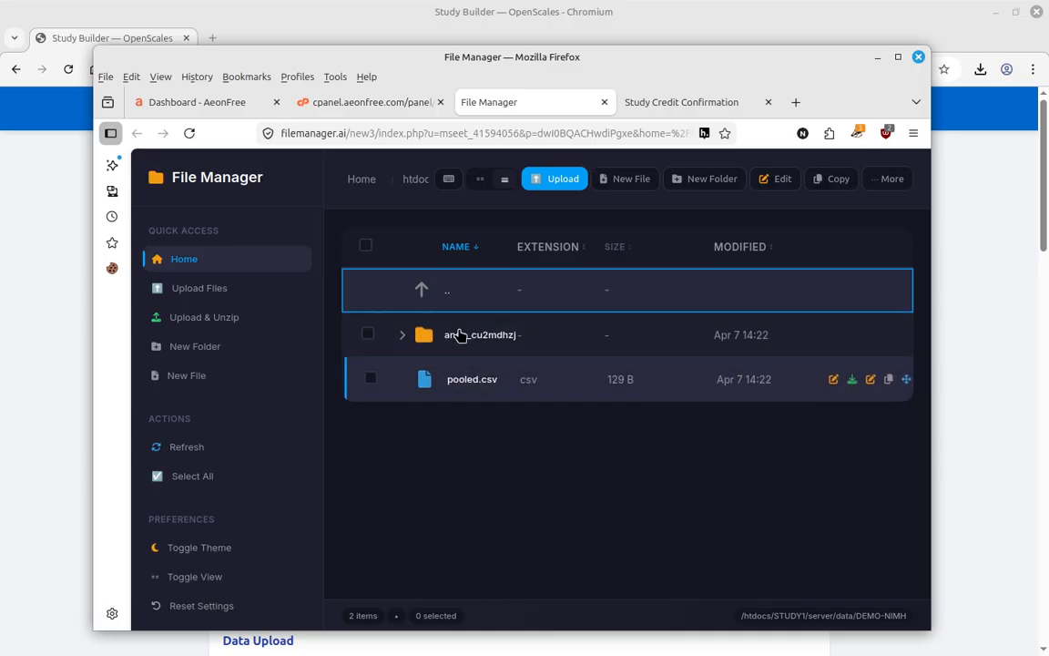
double_click(415, 336)
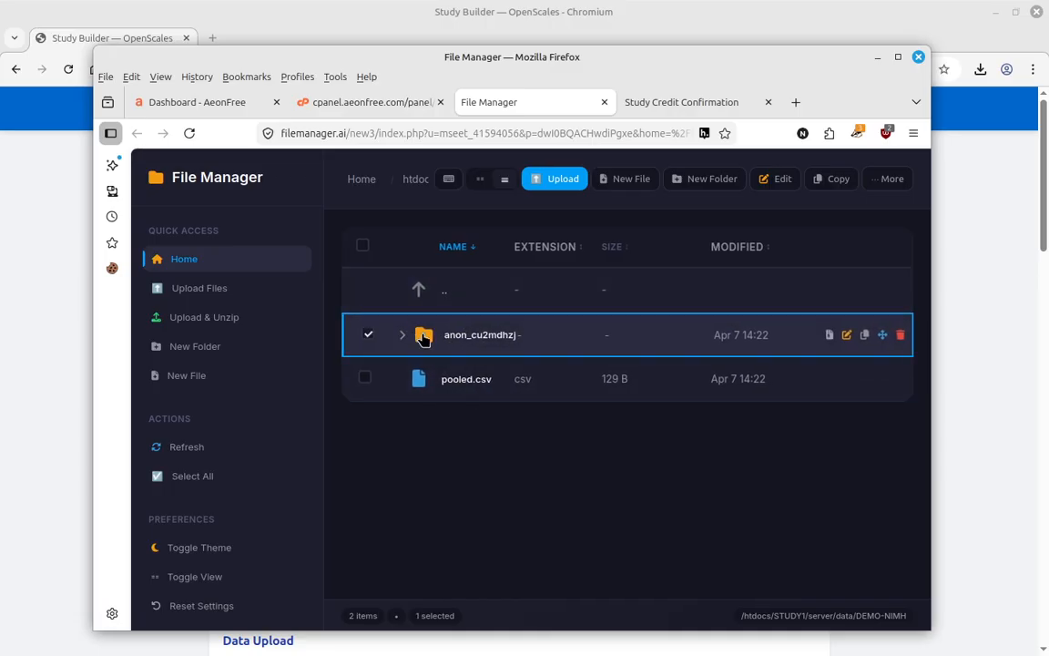
- Preview the participant's HTML report and view the trial-by-trial CSV without saving
double_click(488, 348)
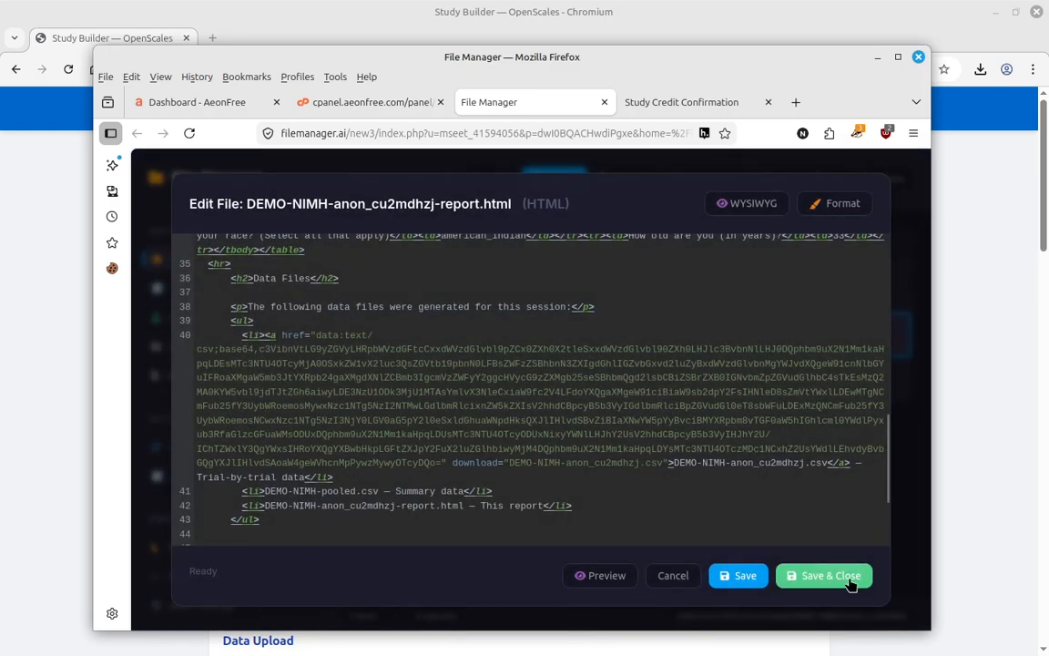
left_click(604, 576)
scroll(685, 398, "down", 5)
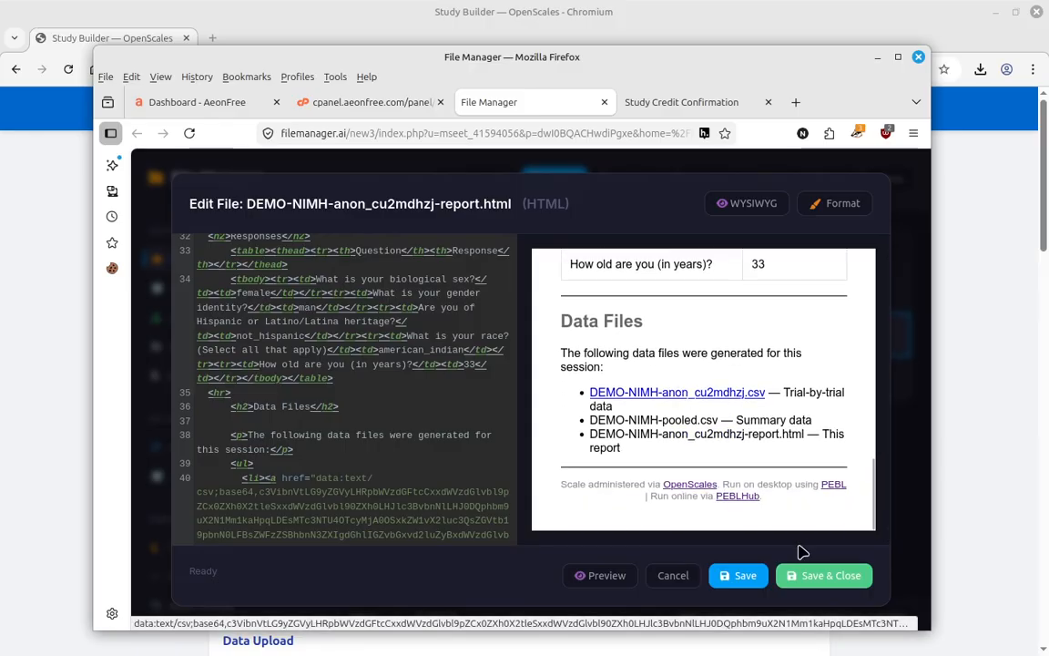
left_click(666, 574)
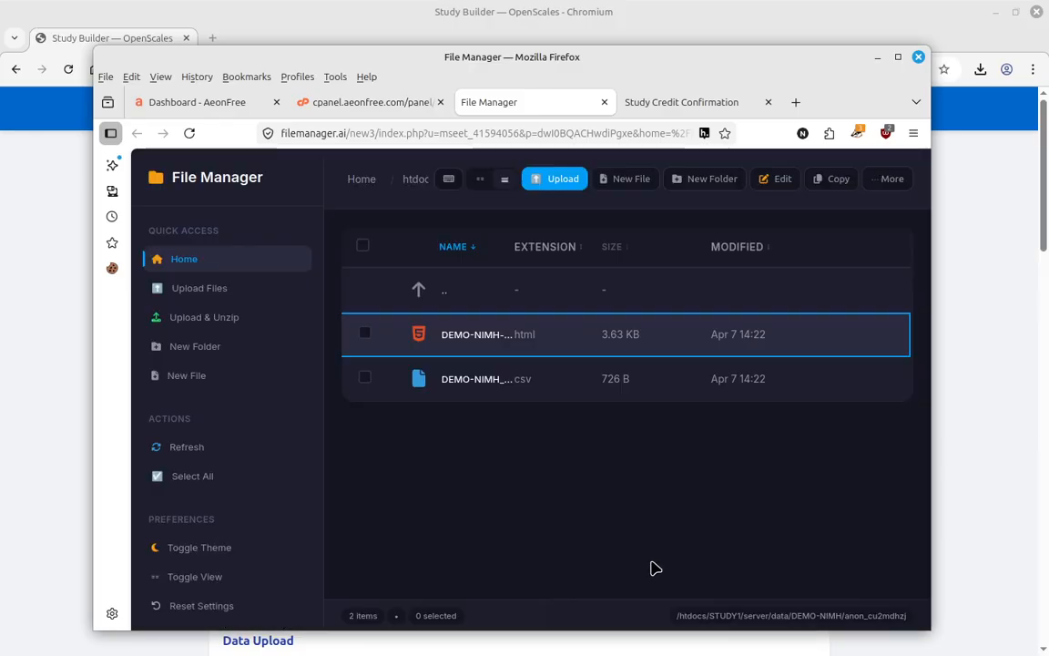
double_click(471, 381)
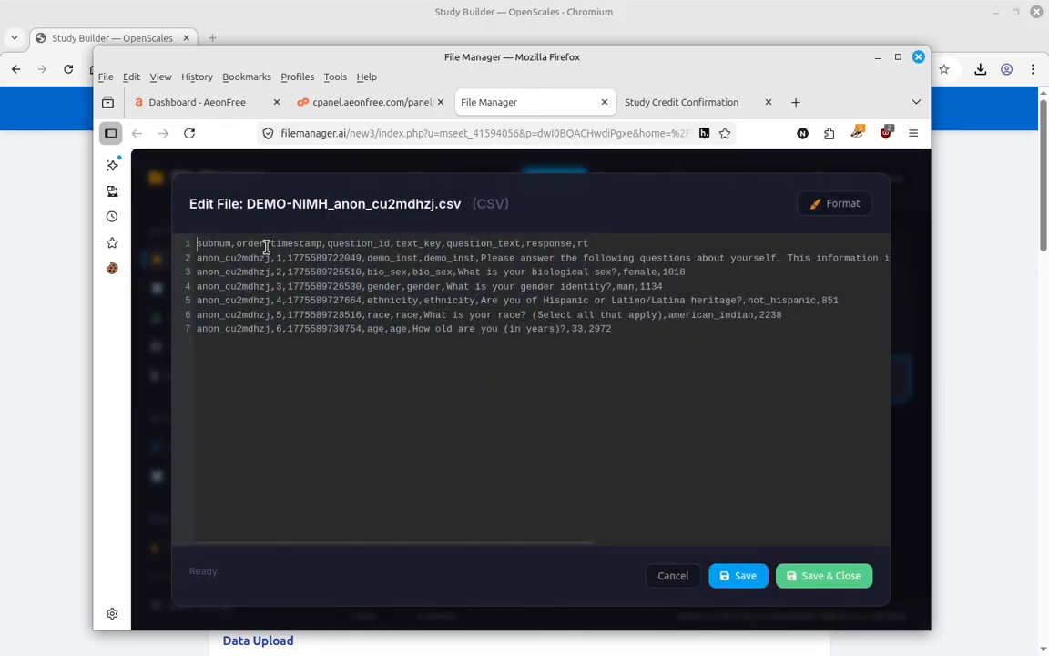
left_click(672, 576)
- Open pooled.csv in DEMO-NIMH to confirm it holds one data row, then close it
double_click(421, 289)
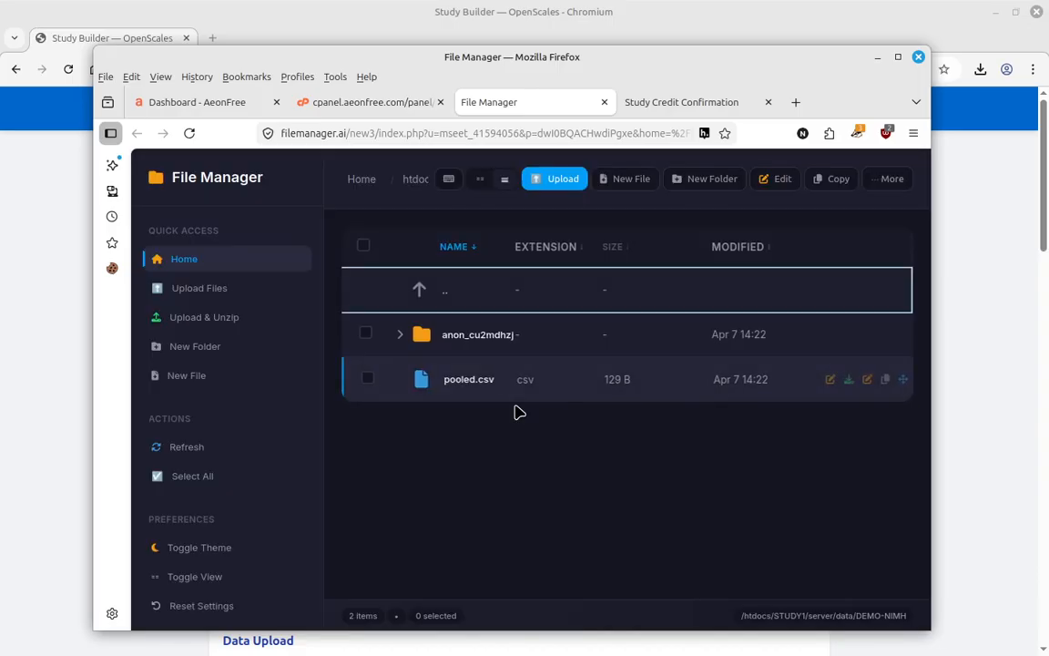
left_click(464, 384)
double_click(464, 383)
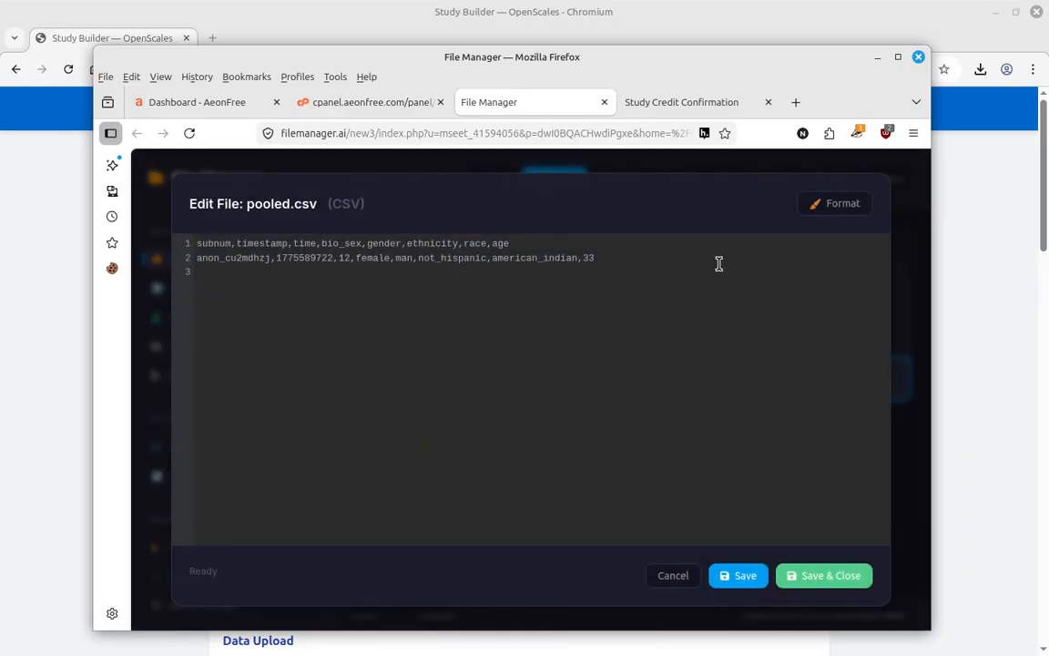
left_click_drag(630, 263, 199, 227)
key("Escape")
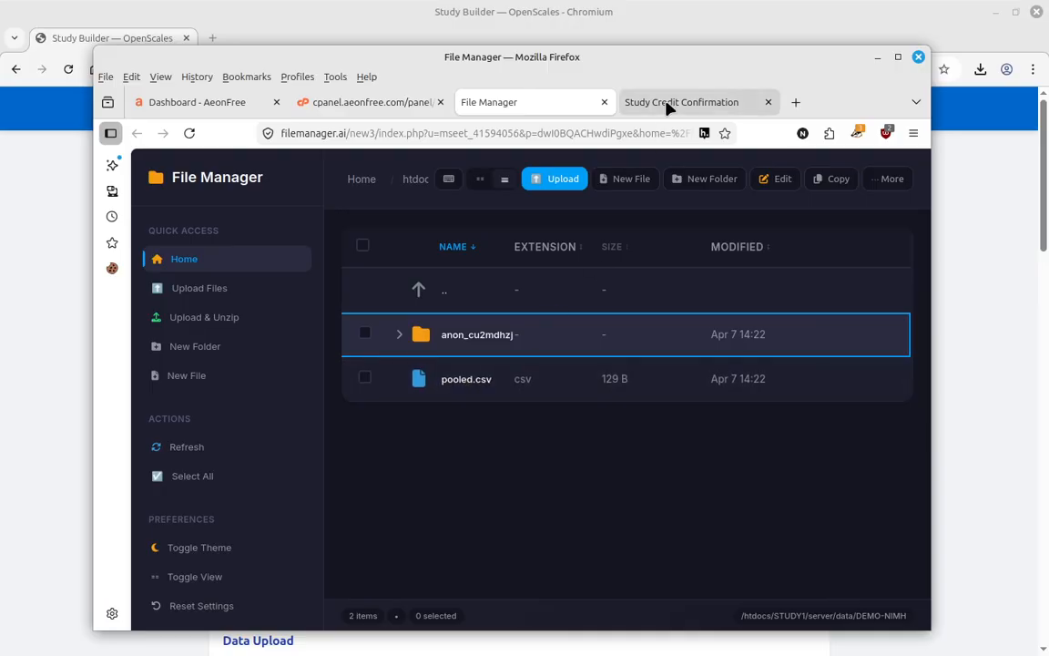
- Reload the credit confirmation page and the study runner page
left_click(669, 104)
left_click(189, 134)
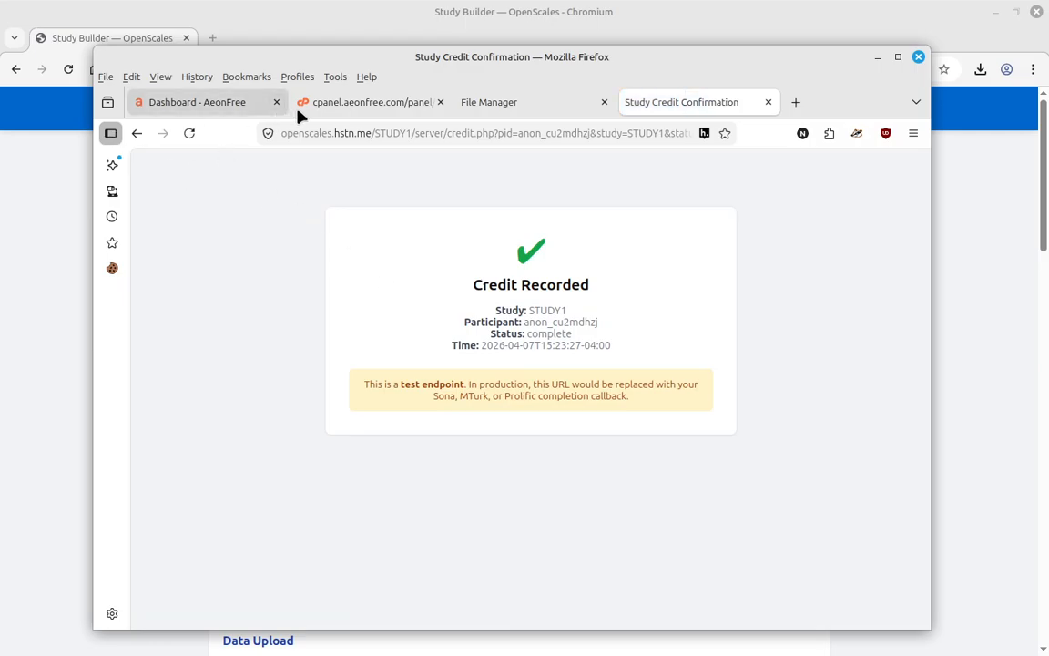
left_click(137, 134)
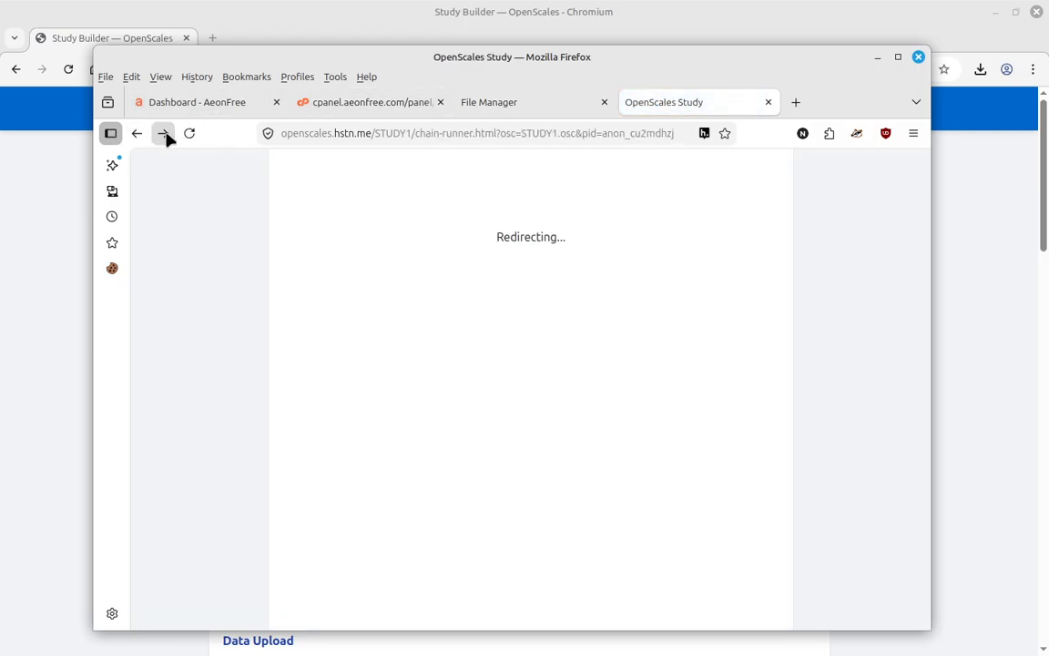
left_click(190, 134)
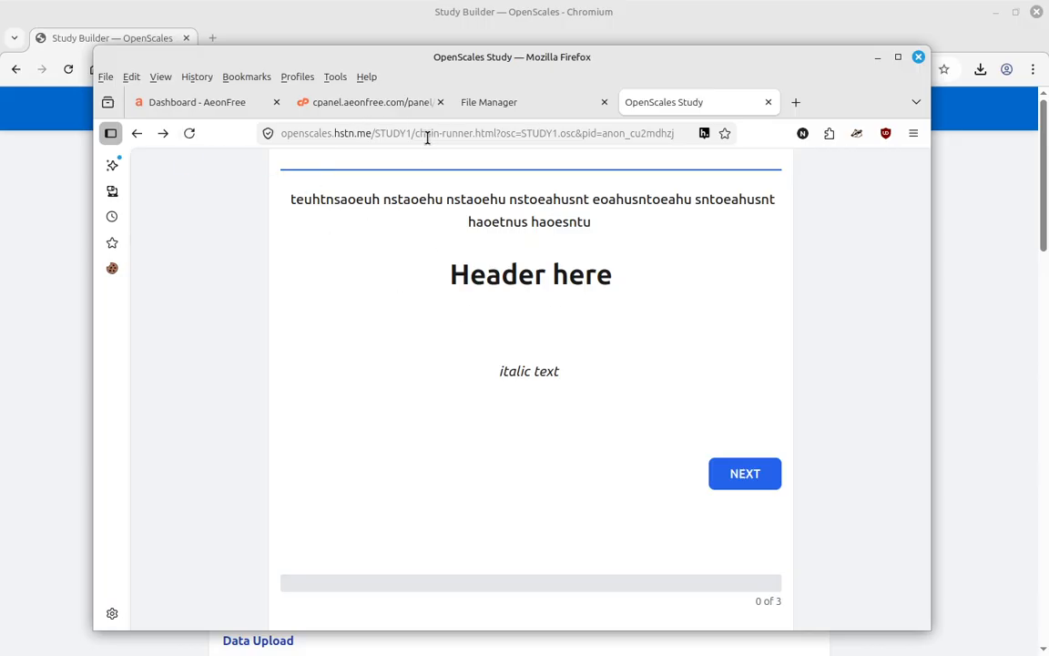
- Trim the address to /STUDY1/ and bypass Already Completed with Start Again Anyway
left_click_drag(419, 133, 643, 151)
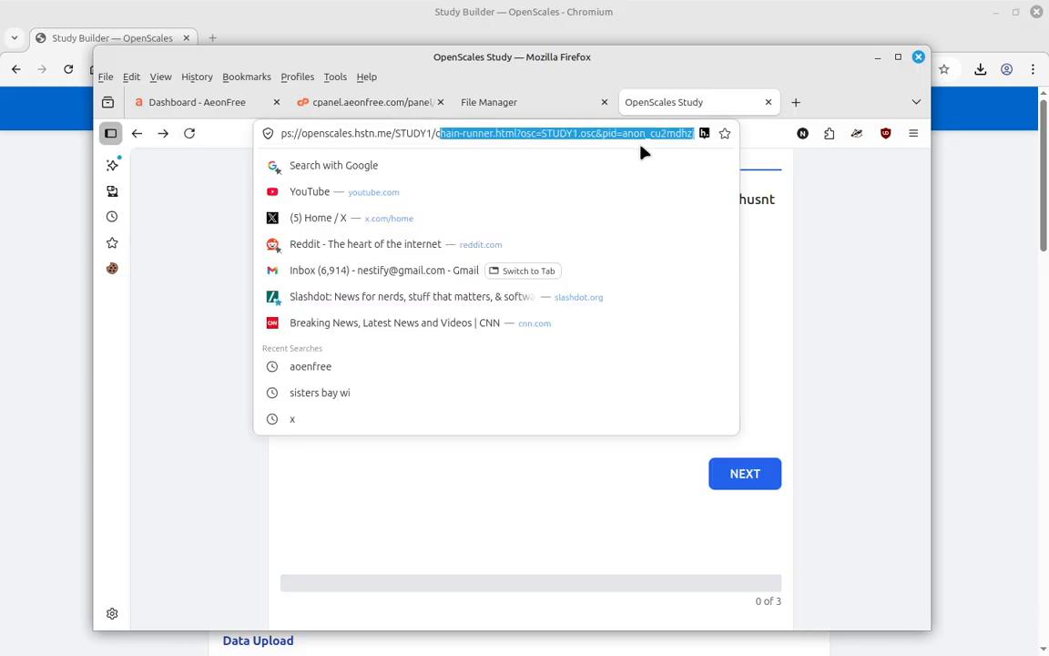
key("BackSpace")
key("BackSpace")
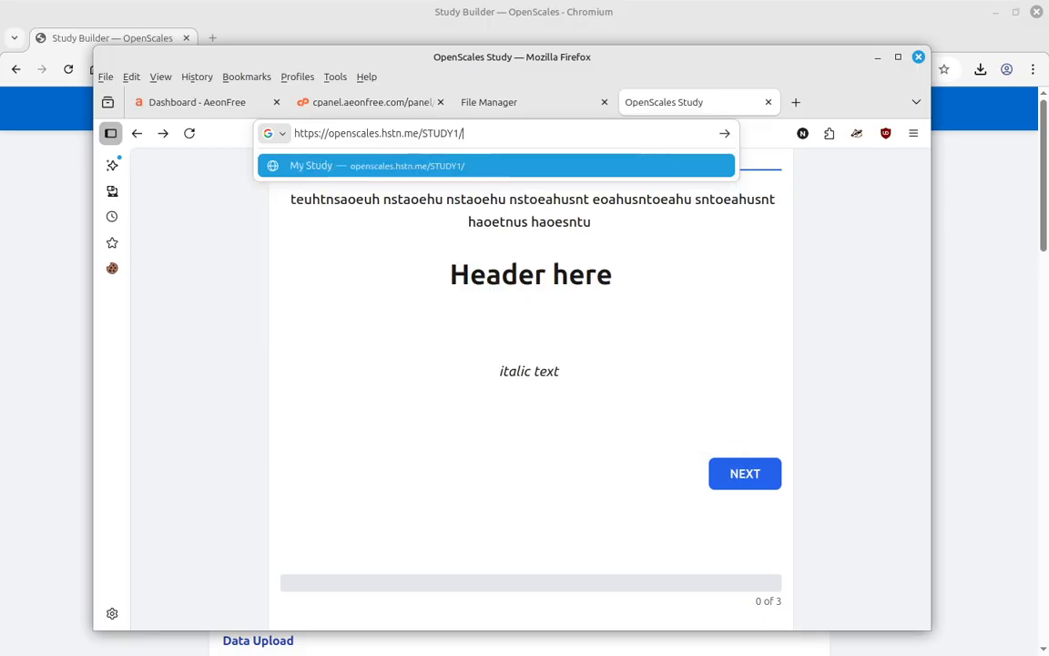
key("Return")
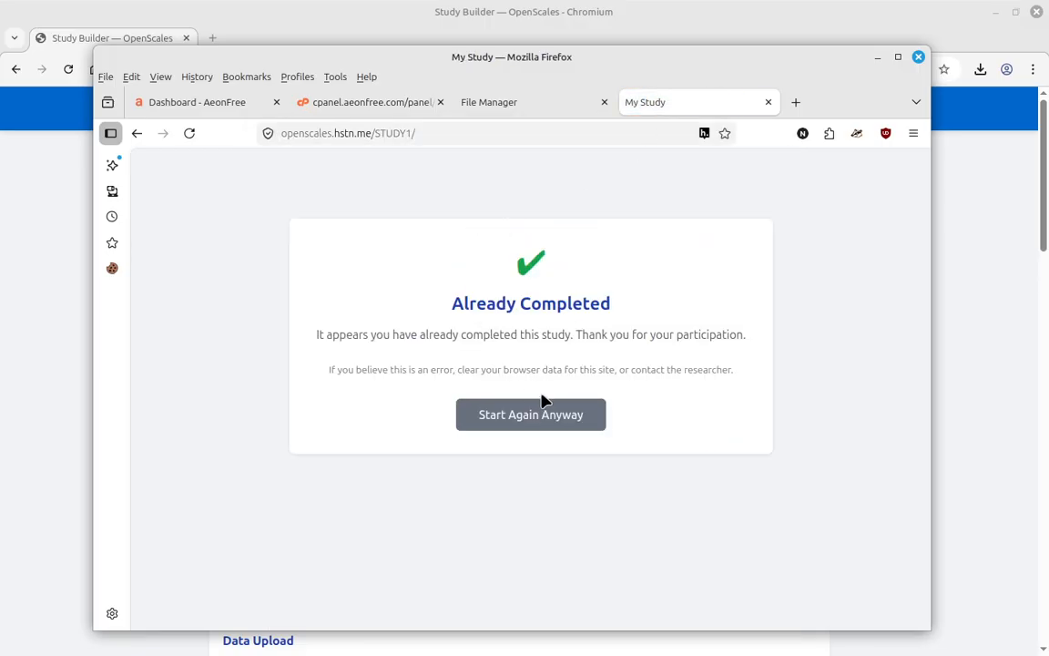
left_click(526, 428)
left_click(631, 347)
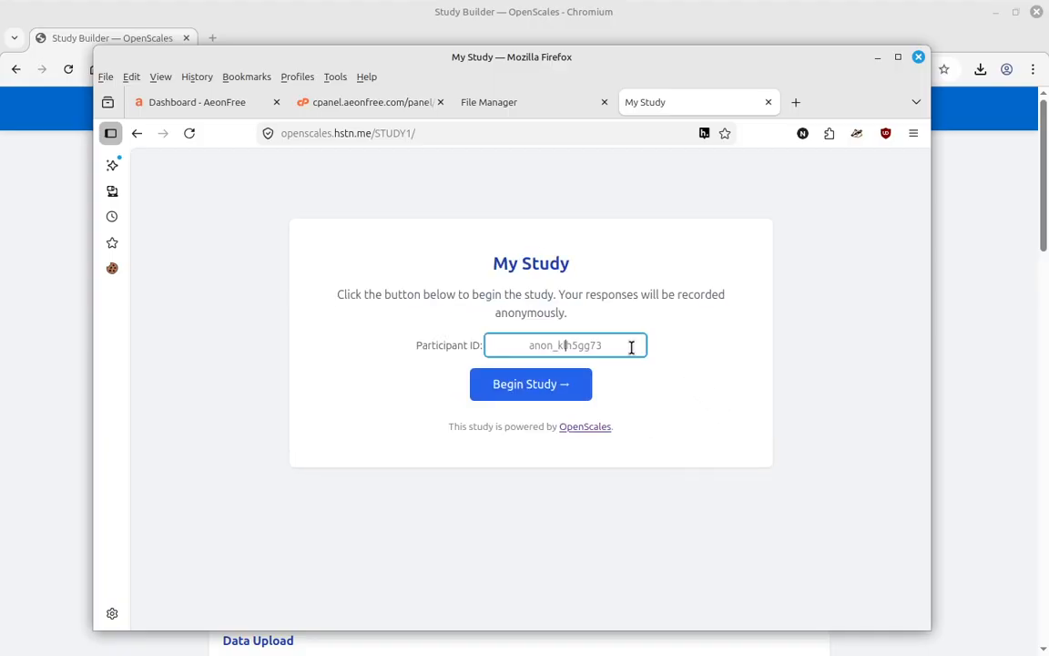
left_click(464, 102)
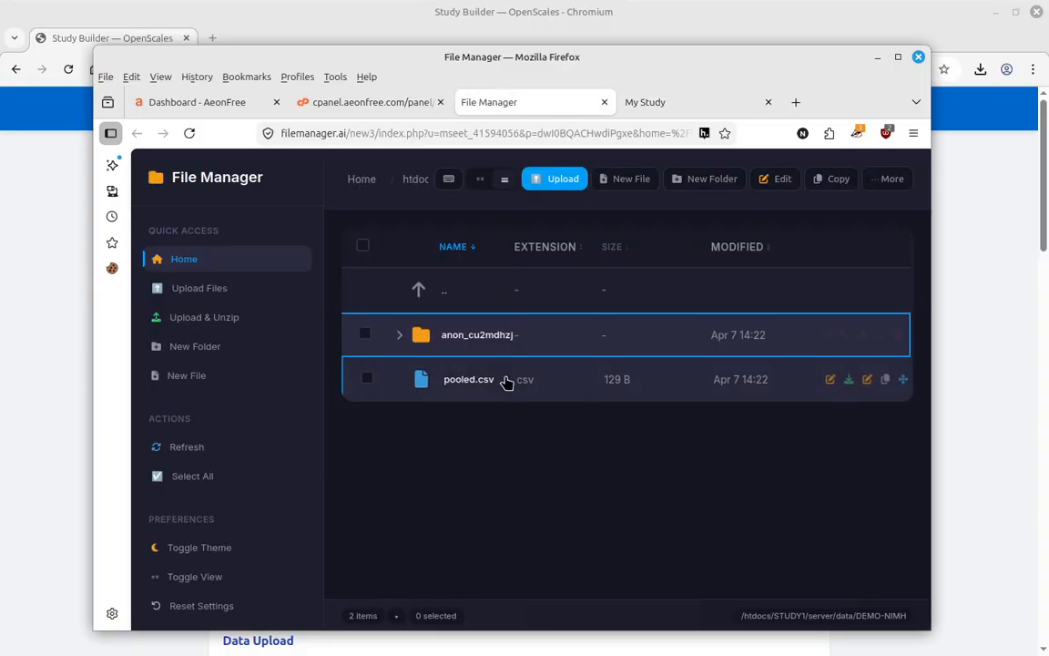
- Go back to the My Study start page and enter a new numeric participant ID
left_click(655, 103)
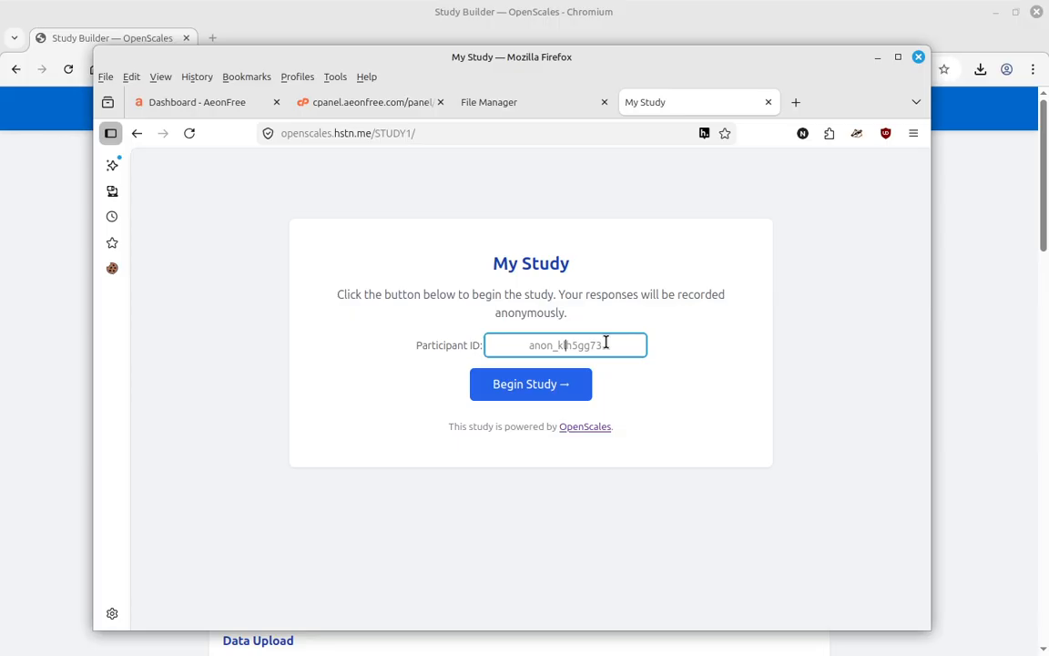
type("999919")
- Begin the study as the new participant, confirm being 18 or older and consent
left_click(559, 382)
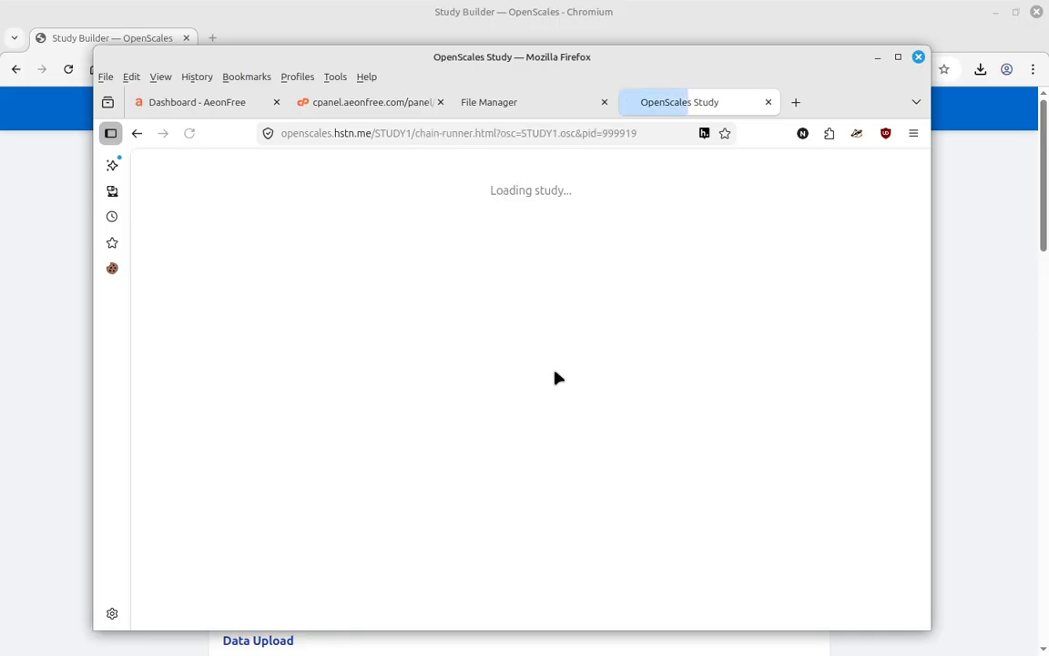
left_click(756, 469)
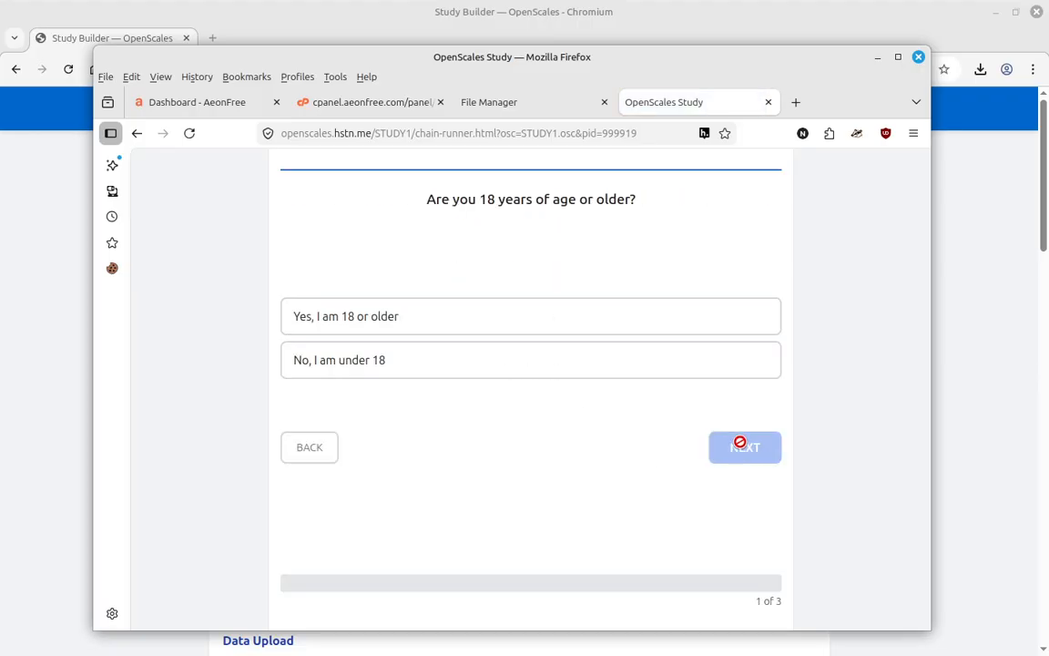
left_click(627, 321)
left_click(738, 448)
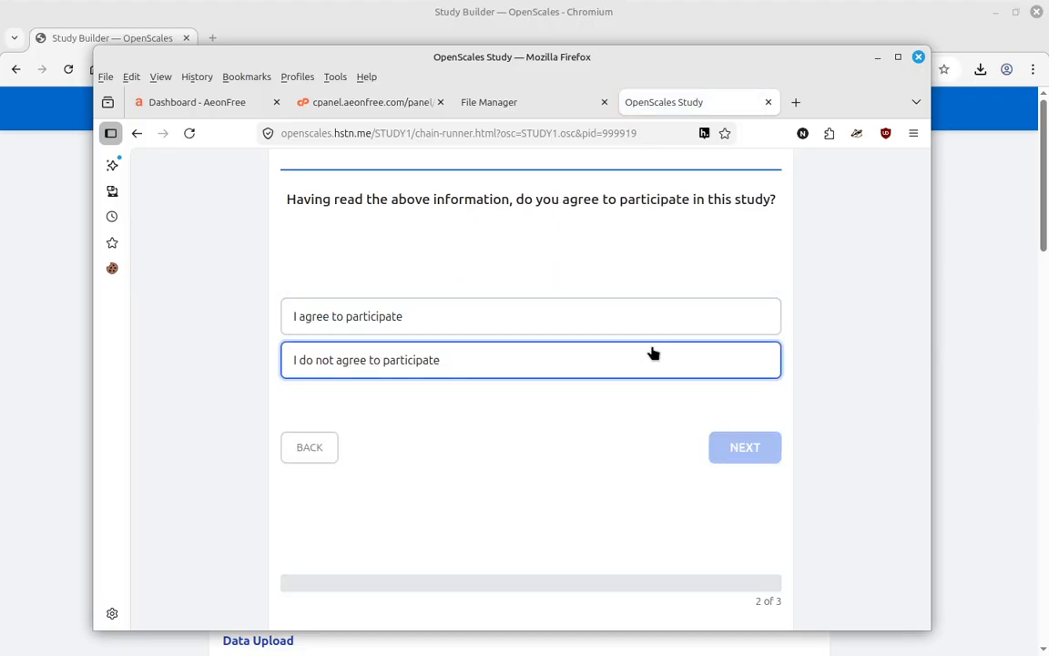
left_click(641, 318)
left_click(740, 456)
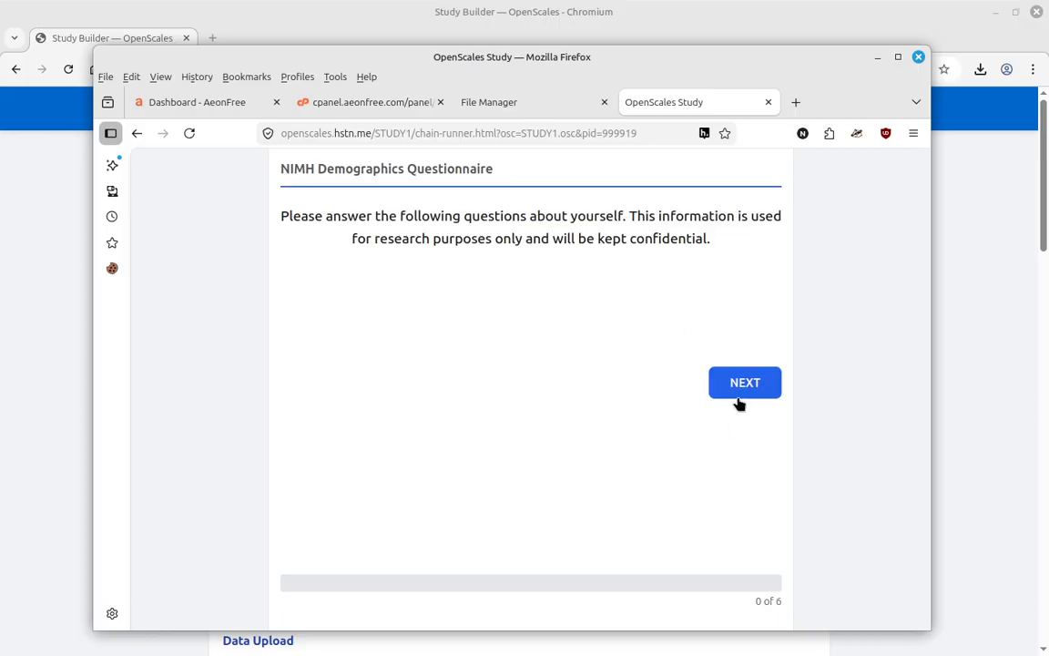
- Answer the demographics as Female, Woman, not Hispanic, Asian, leaving age blank
left_click(740, 399)
left_click(734, 387)
left_click(720, 384)
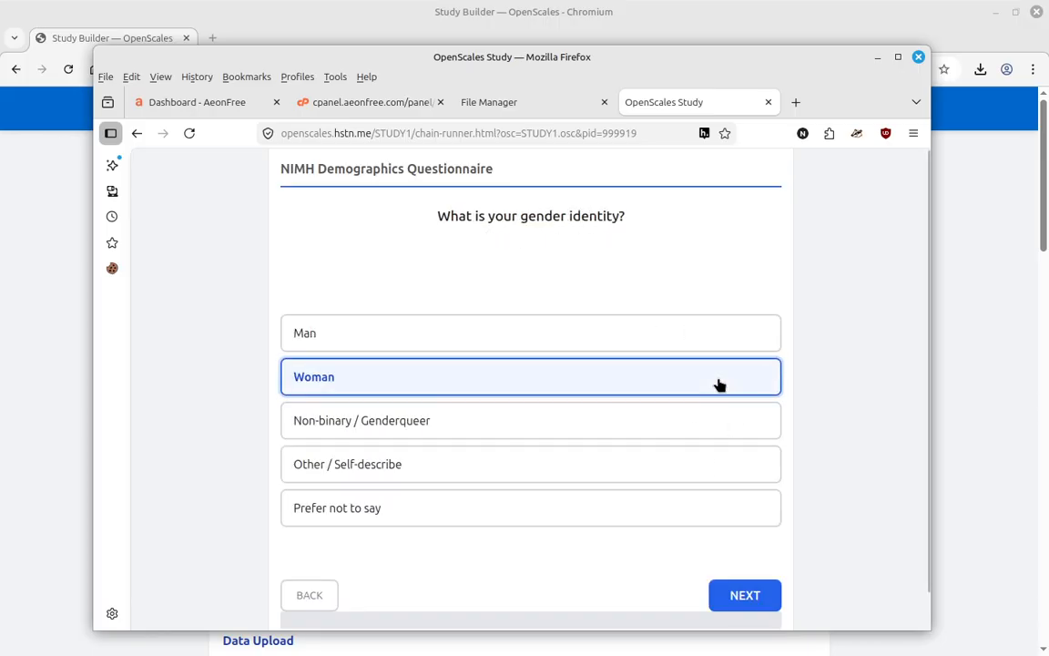
left_click(720, 384)
left_click(719, 382)
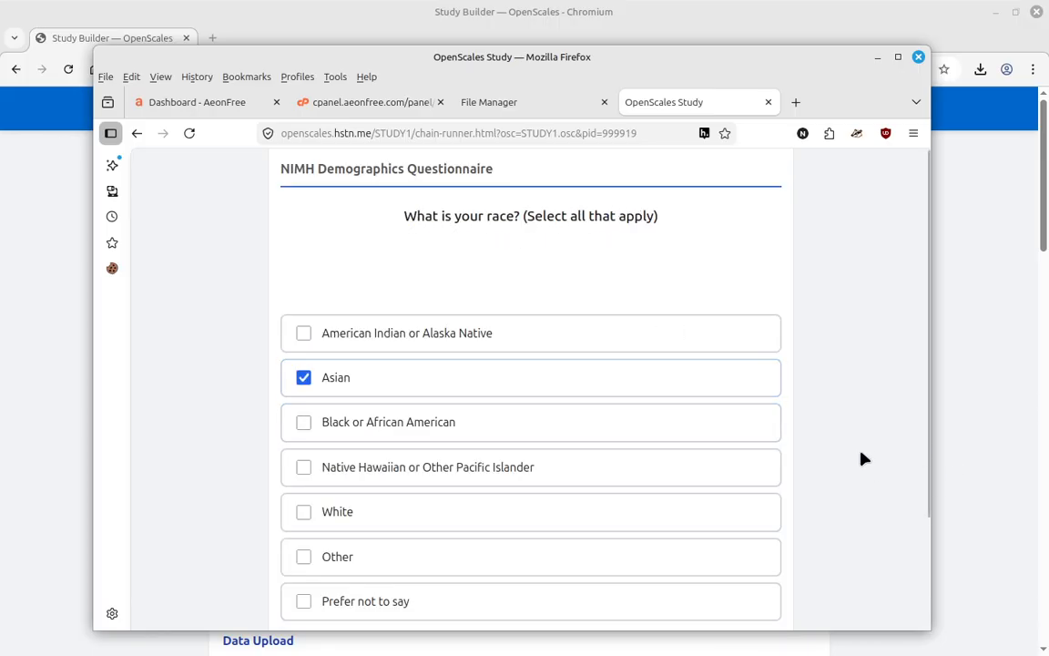
scroll(811, 483, "down", 3)
left_click(755, 558)
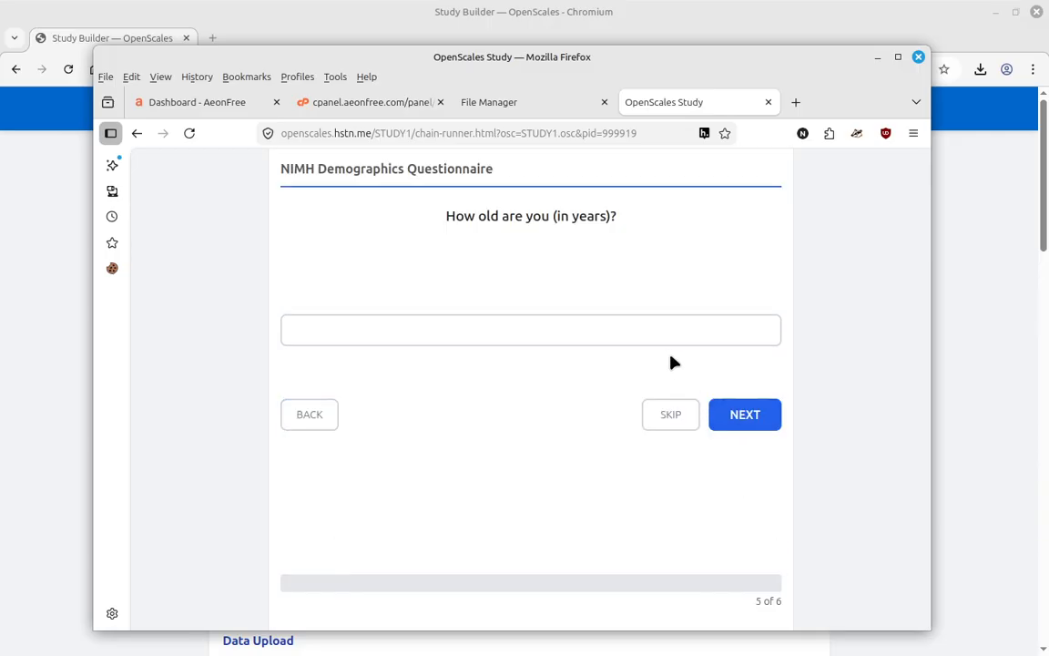
left_click(733, 416)
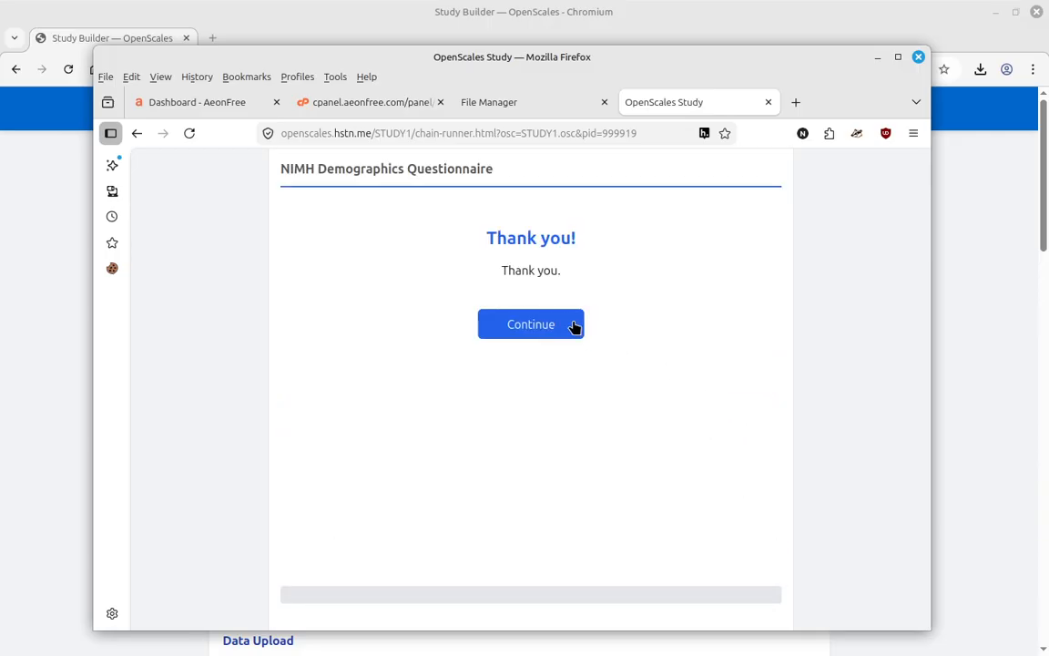
left_click(573, 330)
- Rate the AI Attitude statements 5, 7, 6 and 5, then finish so credit is recorded
left_click(496, 402)
left_click(594, 404)
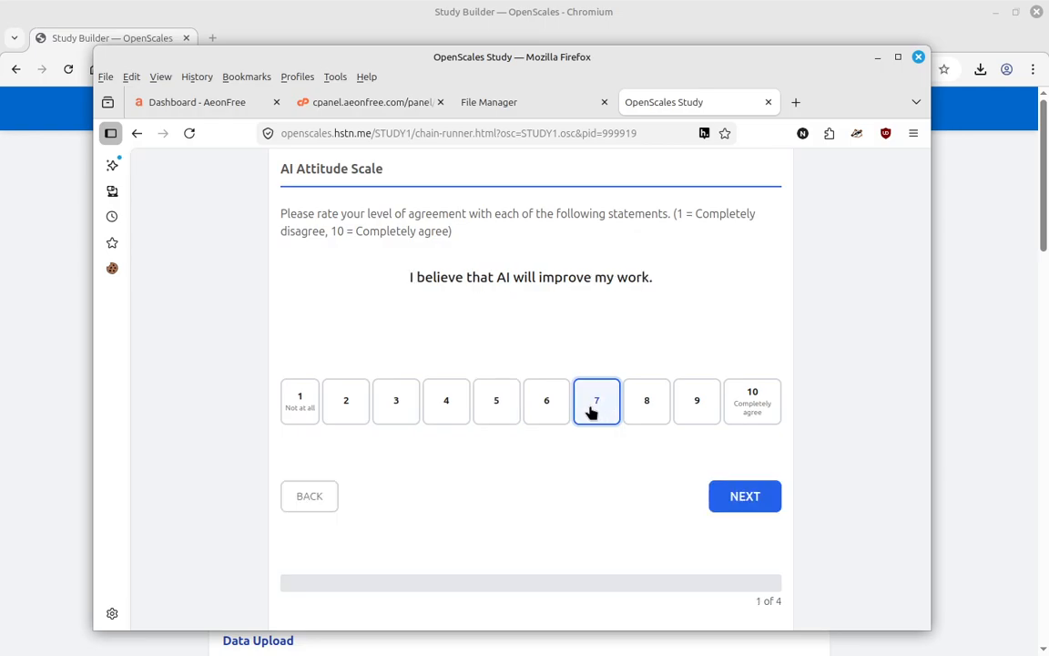
left_click(551, 411)
left_click(499, 414)
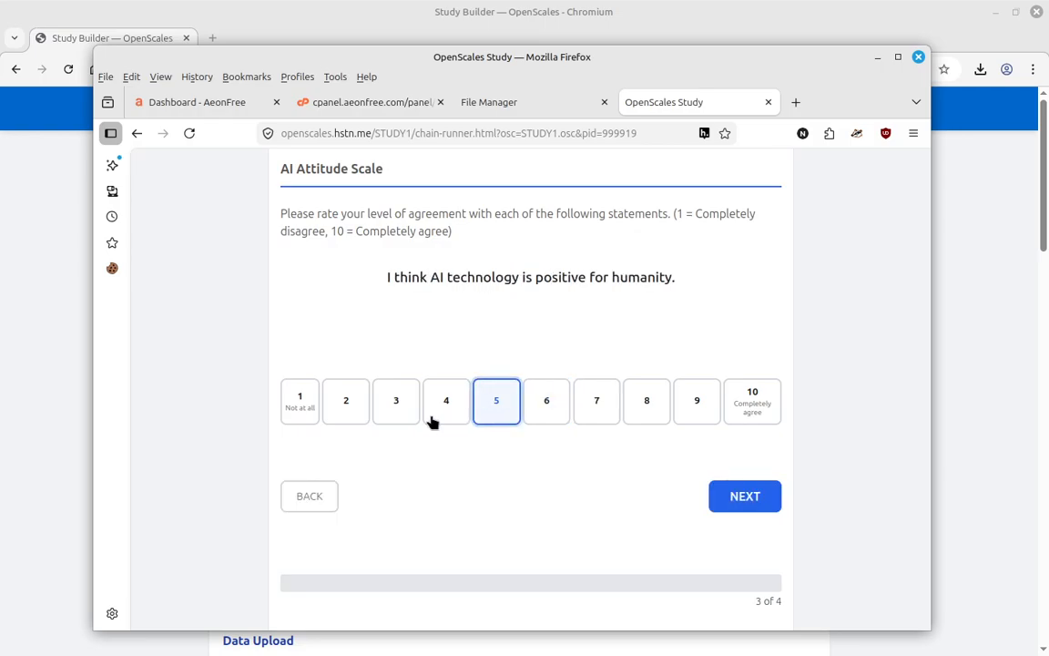
left_click(526, 327)
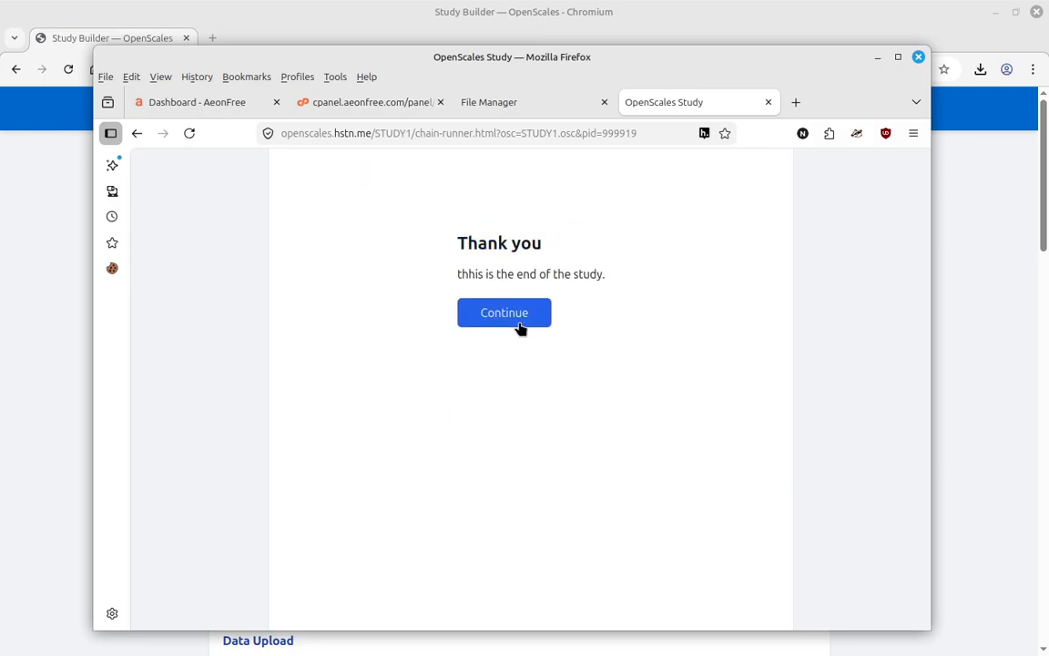
left_click(520, 323)
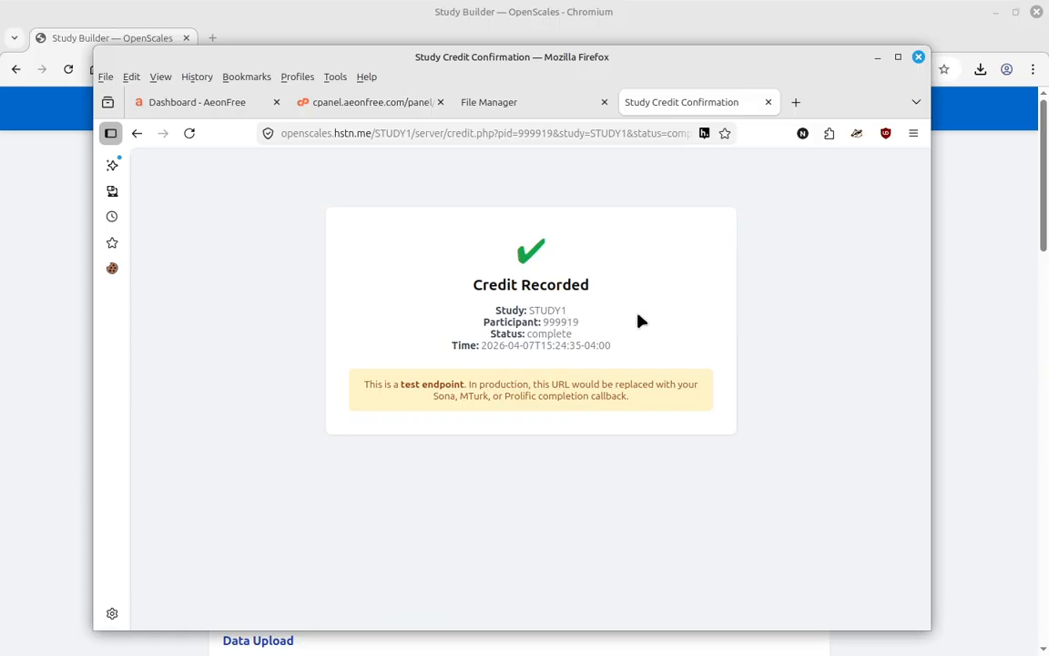
left_click(484, 103)
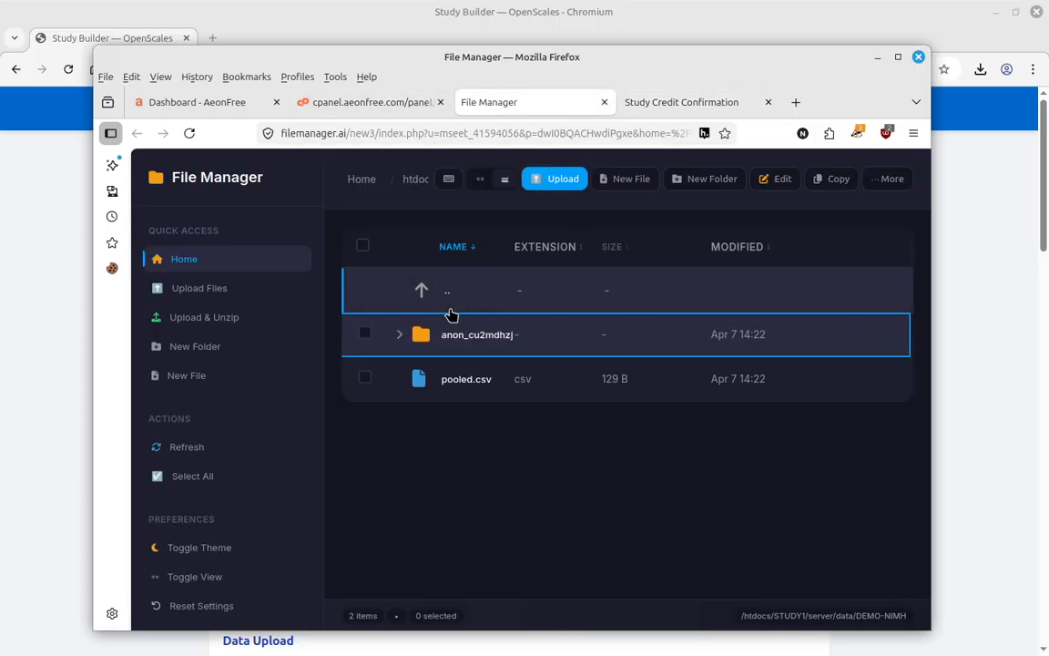
- Open DEMO-NIMH's pooled.csv from the data folder to check the new row, then close it
left_click(424, 292)
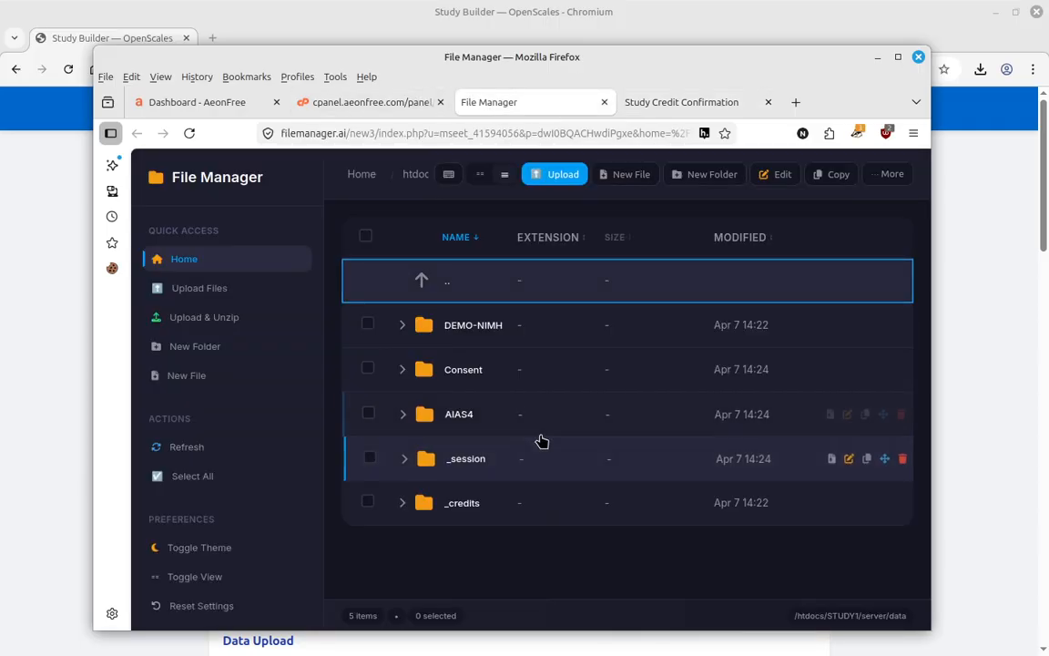
left_click(492, 341)
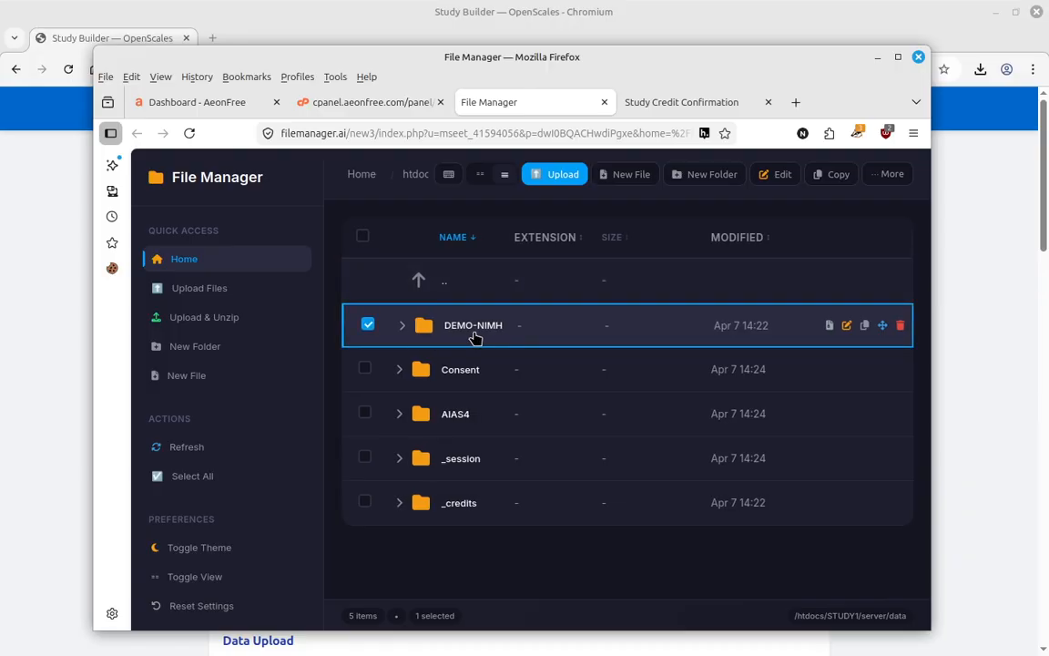
double_click(474, 337)
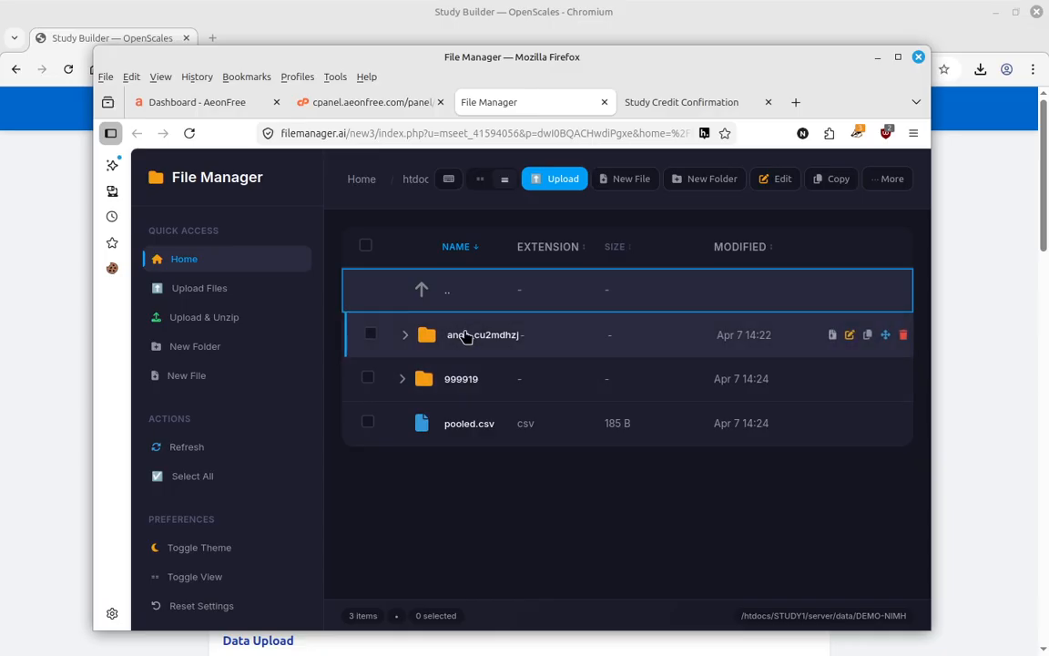
double_click(464, 426)
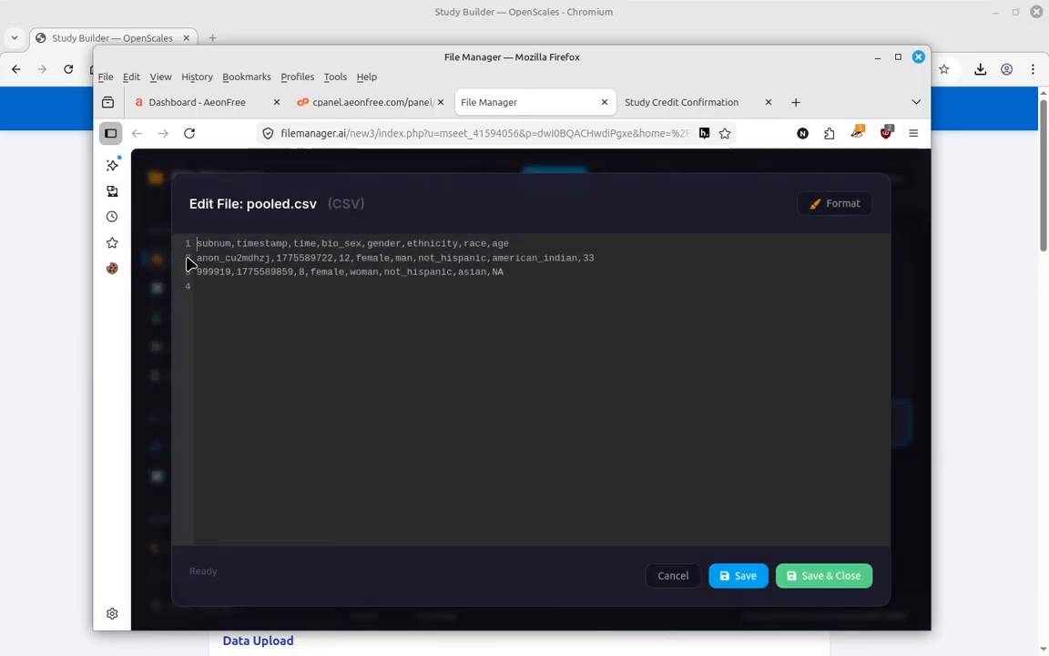
left_click(674, 575)
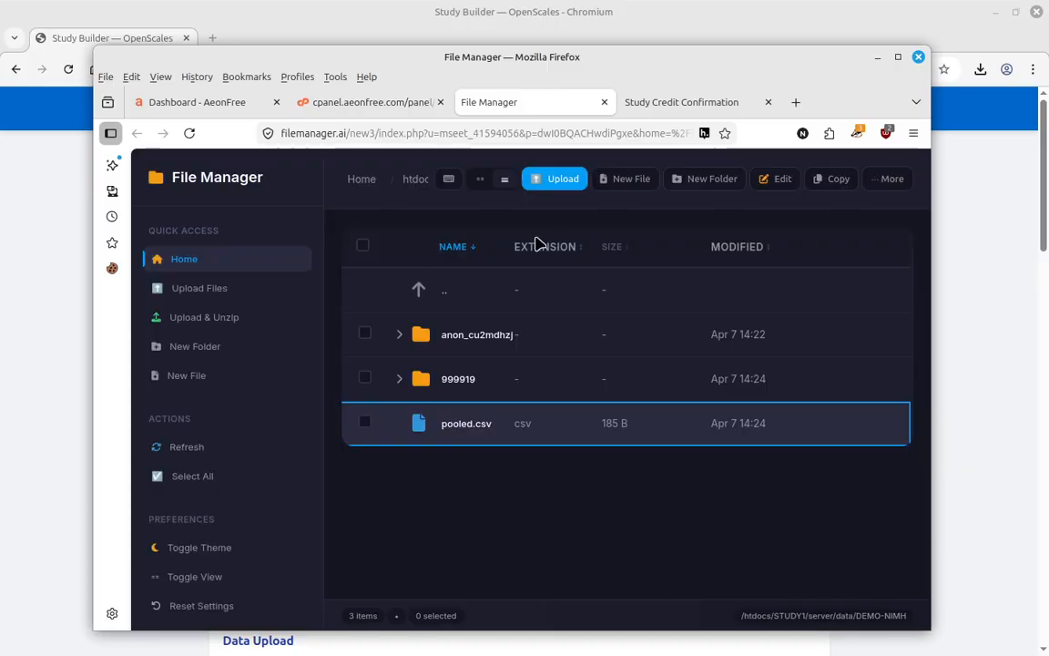
- Inspect AIAS4's pooled.csv for the attitude score rows, then close it without saving
double_click(403, 288)
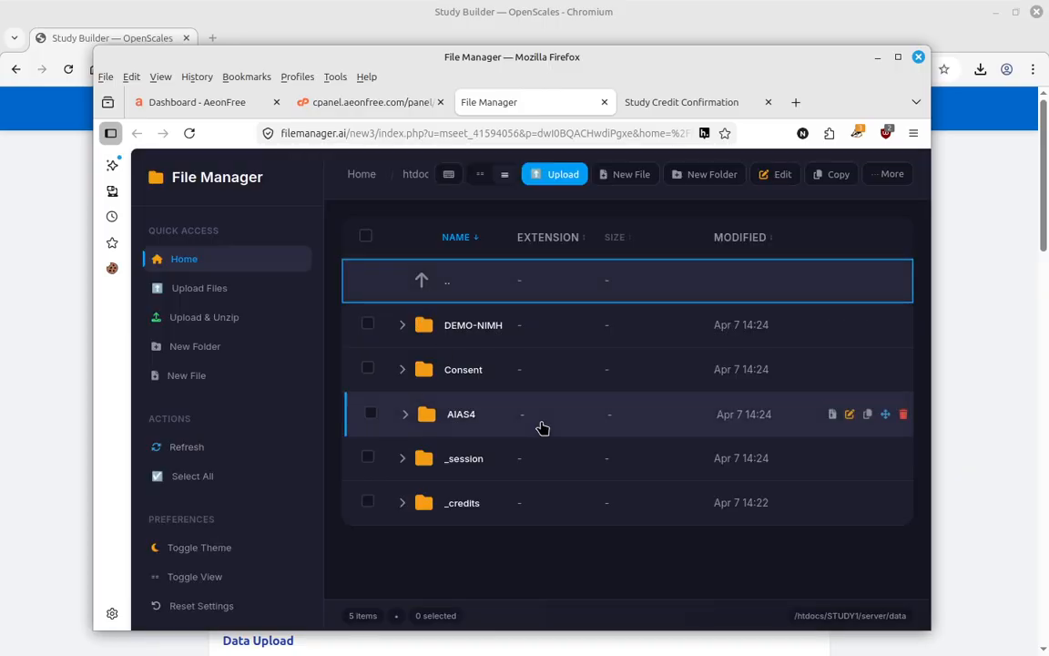
left_click(402, 415)
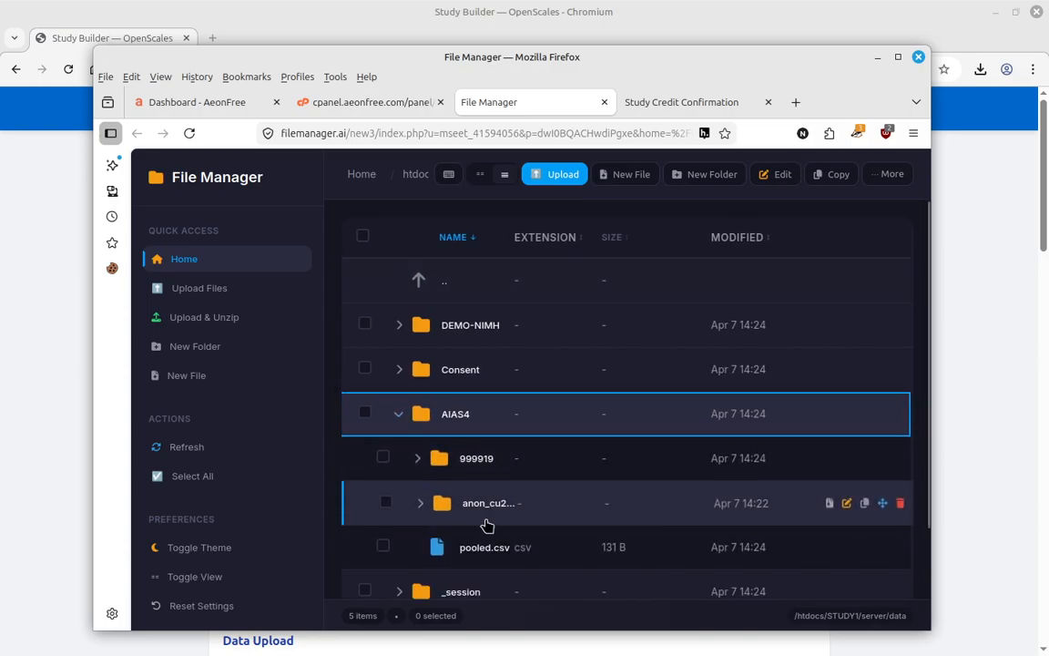
scroll(485, 510, "down", 1)
double_click(480, 490)
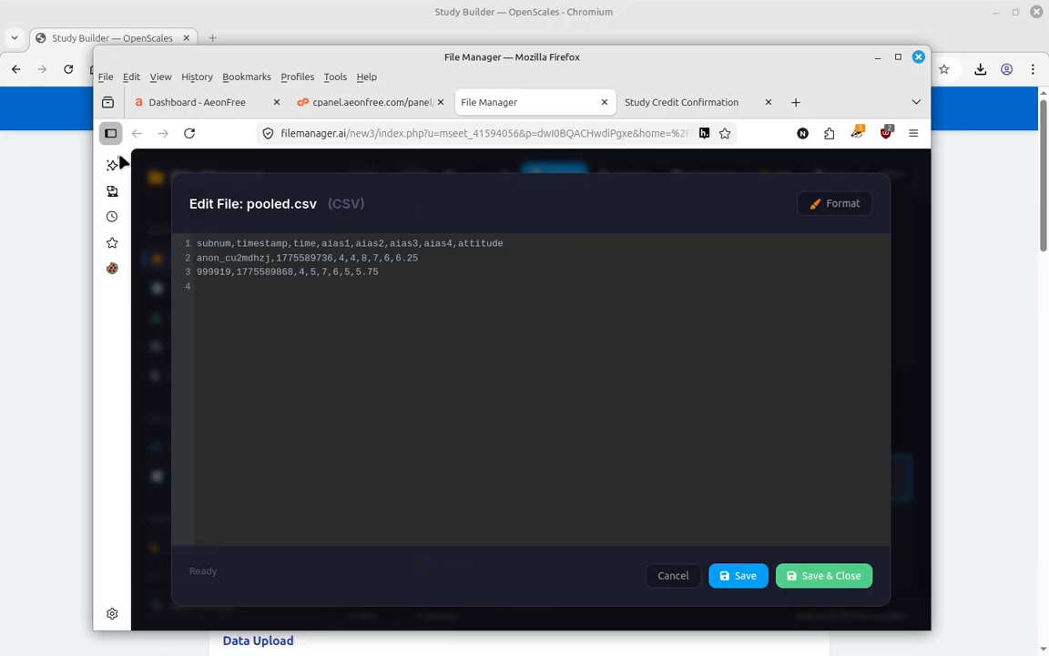
left_click(674, 576)
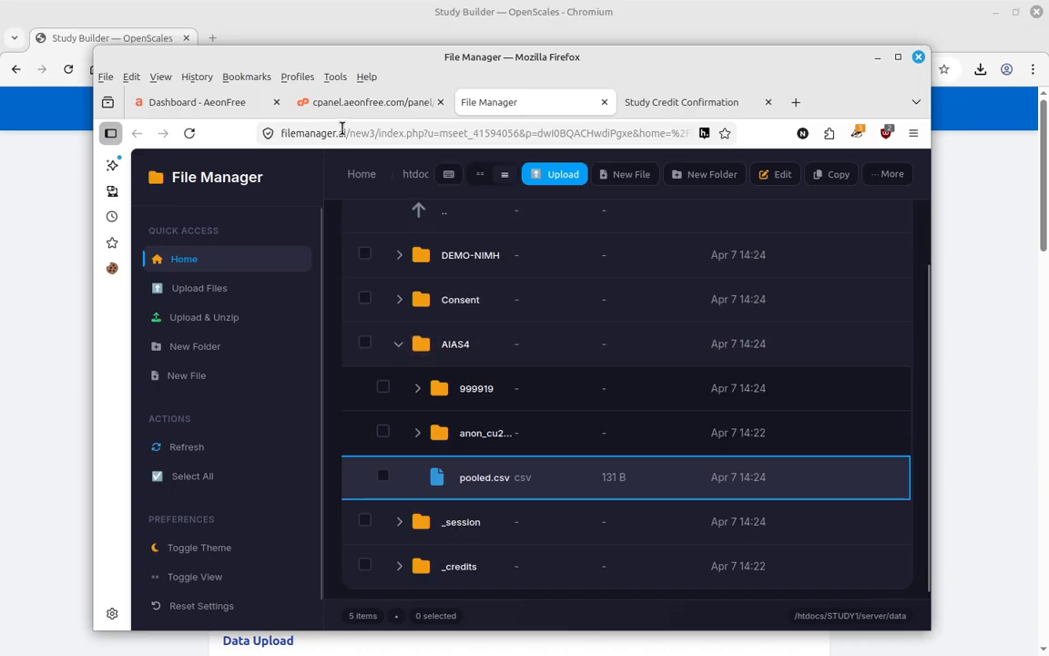
- Verify Prevent Retakes under Data Upload in the Study Builder, then restore the study window
left_click_drag(274, 56, 1048, 78)
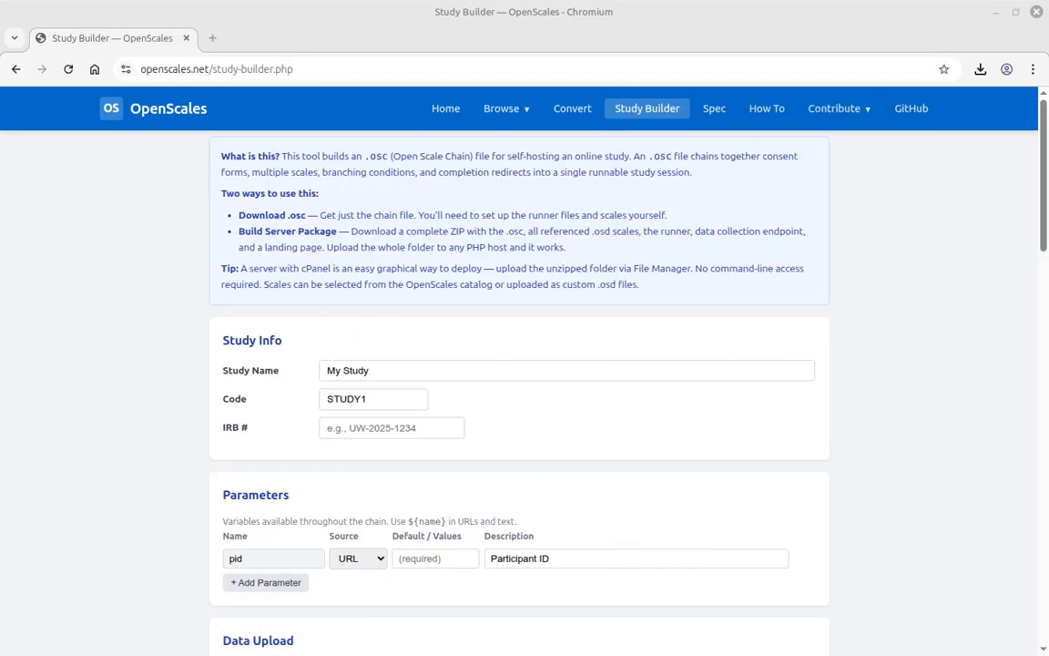
scroll(484, 325, "down", 6)
scroll(279, 276, "up", 4)
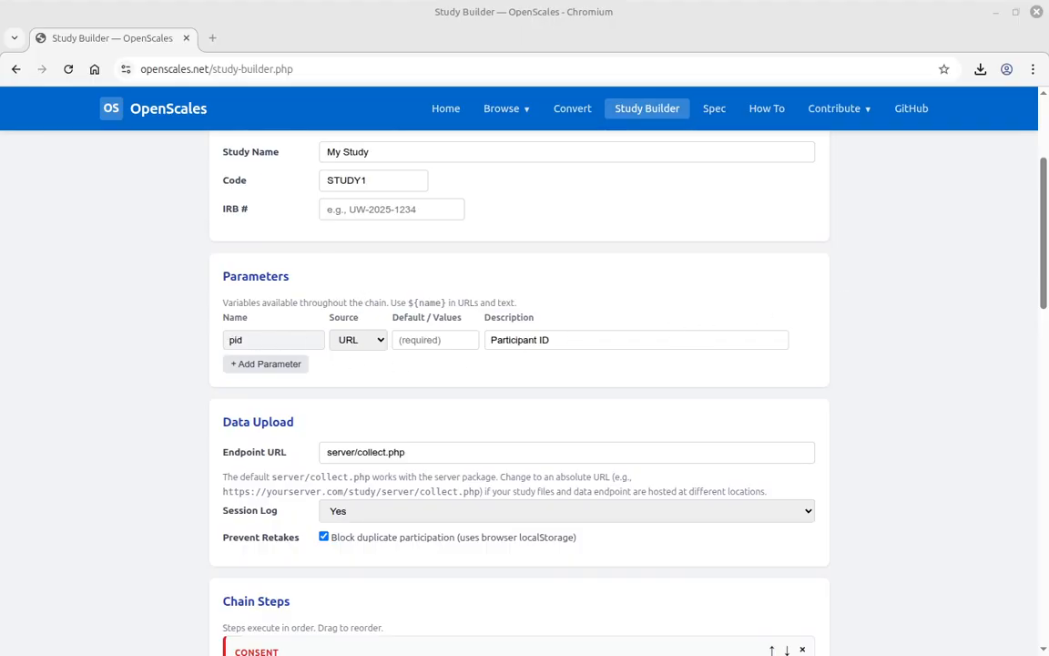
left_click_drag(1048, 145, 800, 203)
- Load the STUDY1 address with a pid parameter holding a test participant ID
left_click(226, 283)
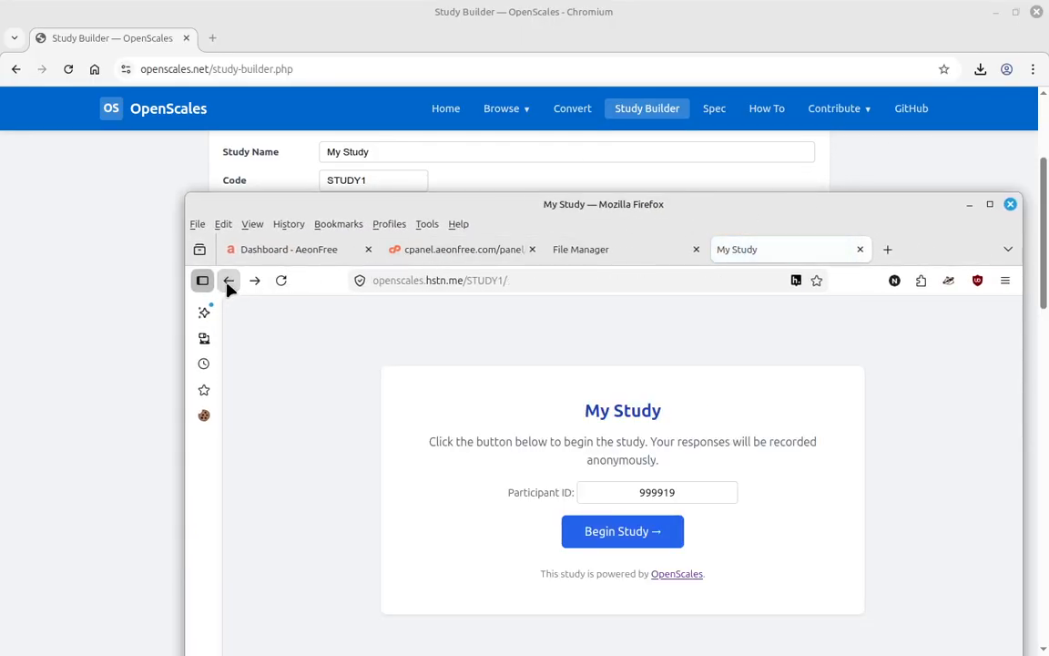
left_click(228, 282)
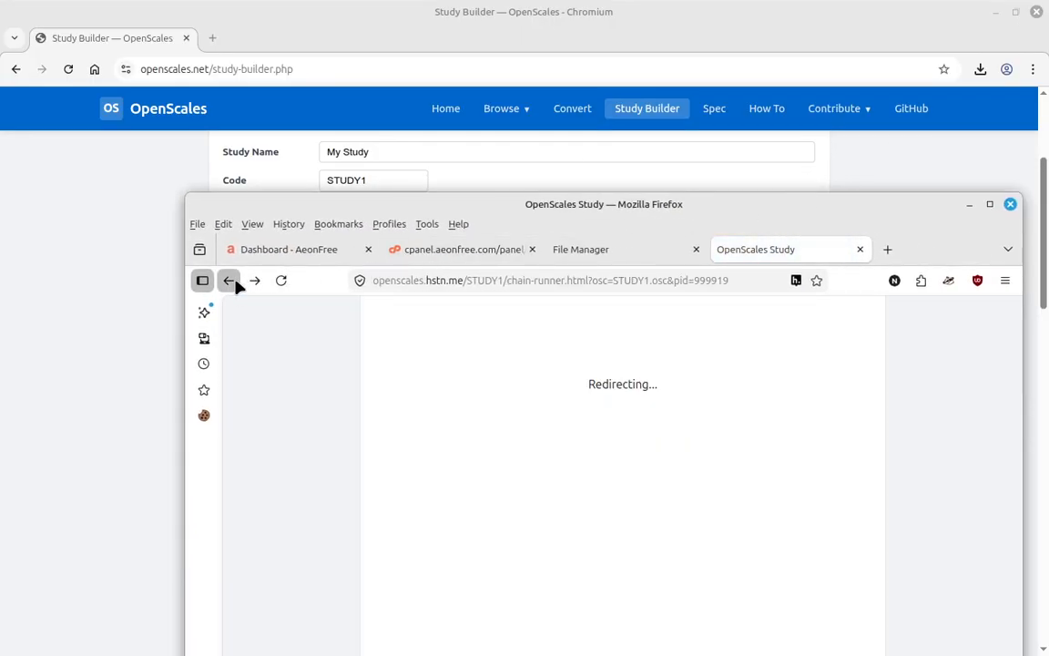
left_click(519, 282)
left_click(522, 283)
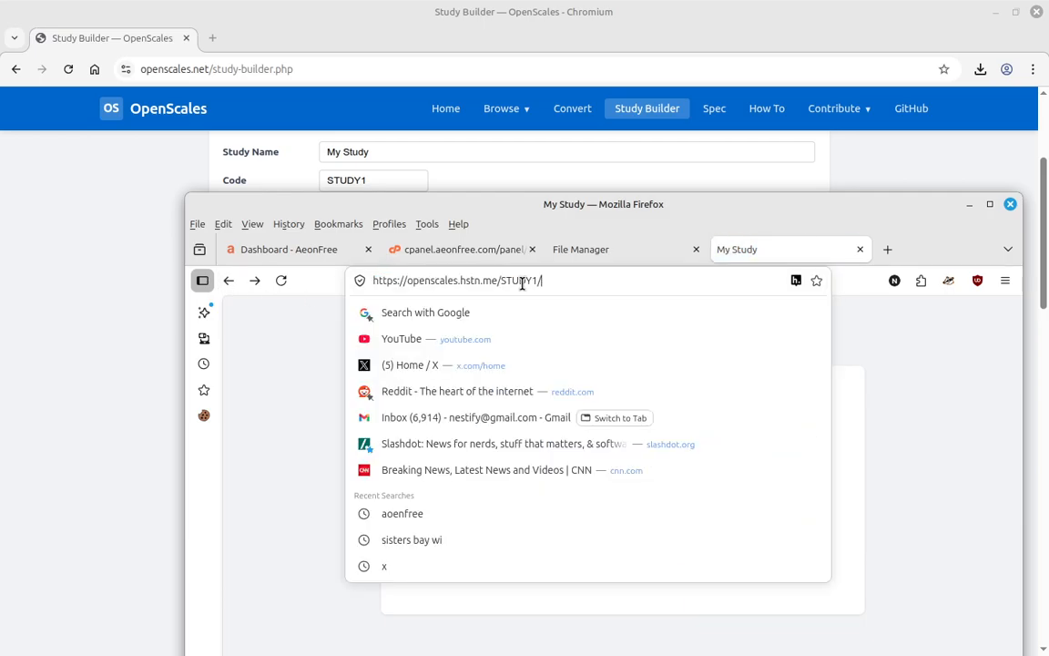
type("?pid=")
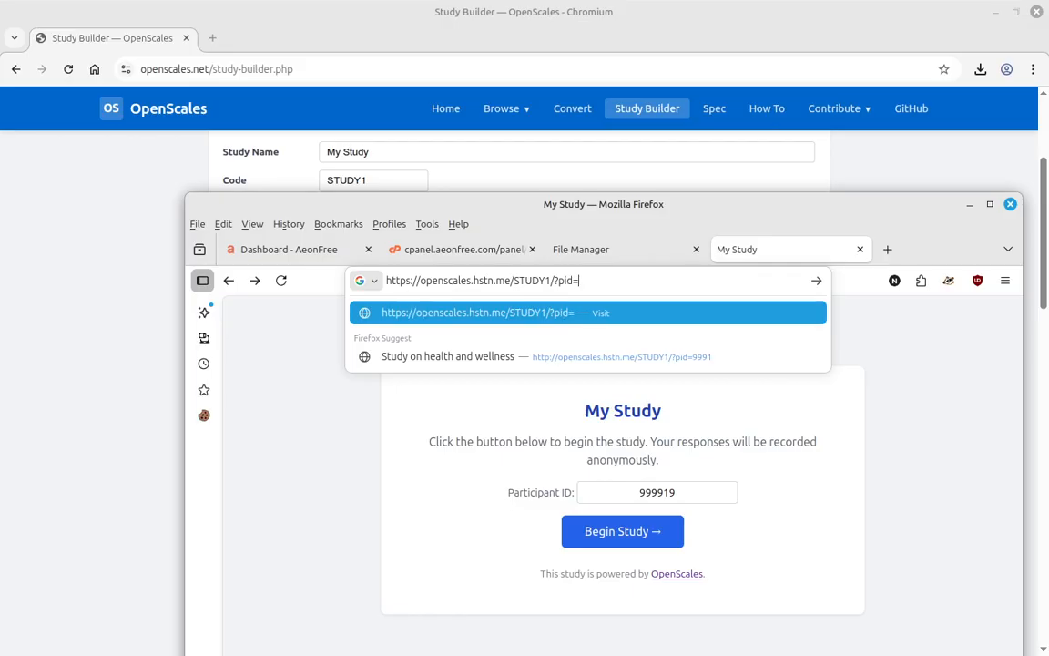
type("12345")
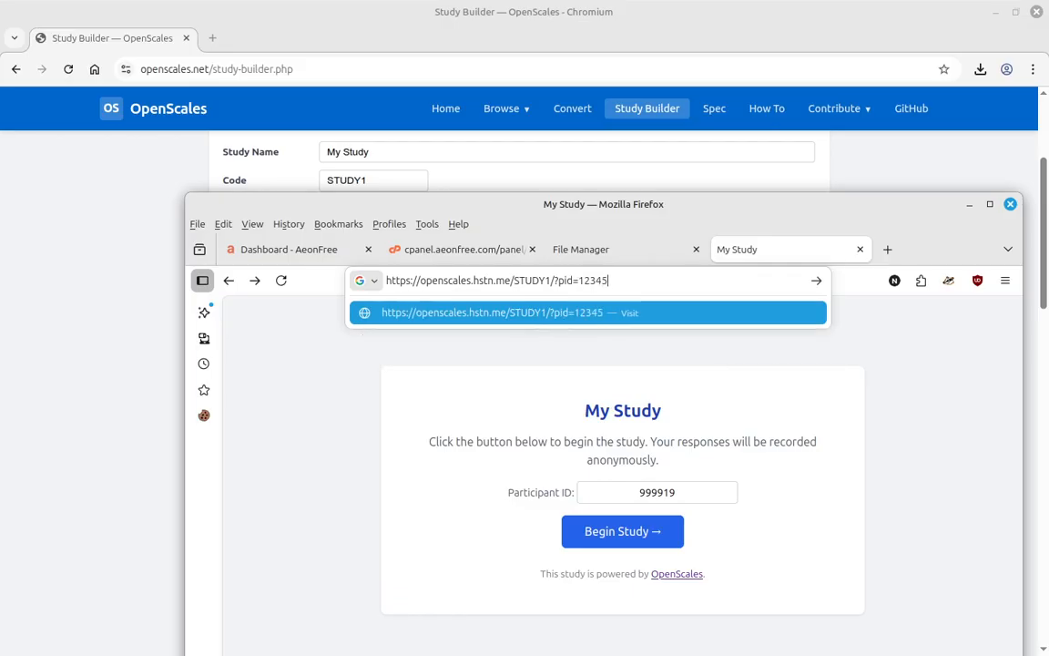
key("Return")
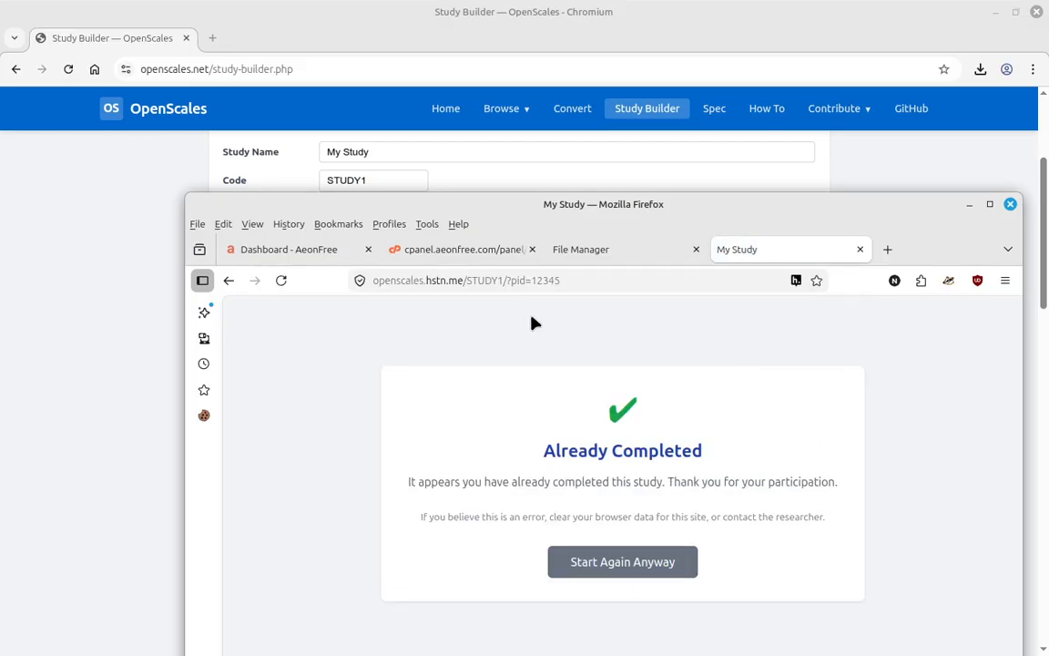
- Override the already-completed block, return to the start page and raise the study window
left_click(636, 567)
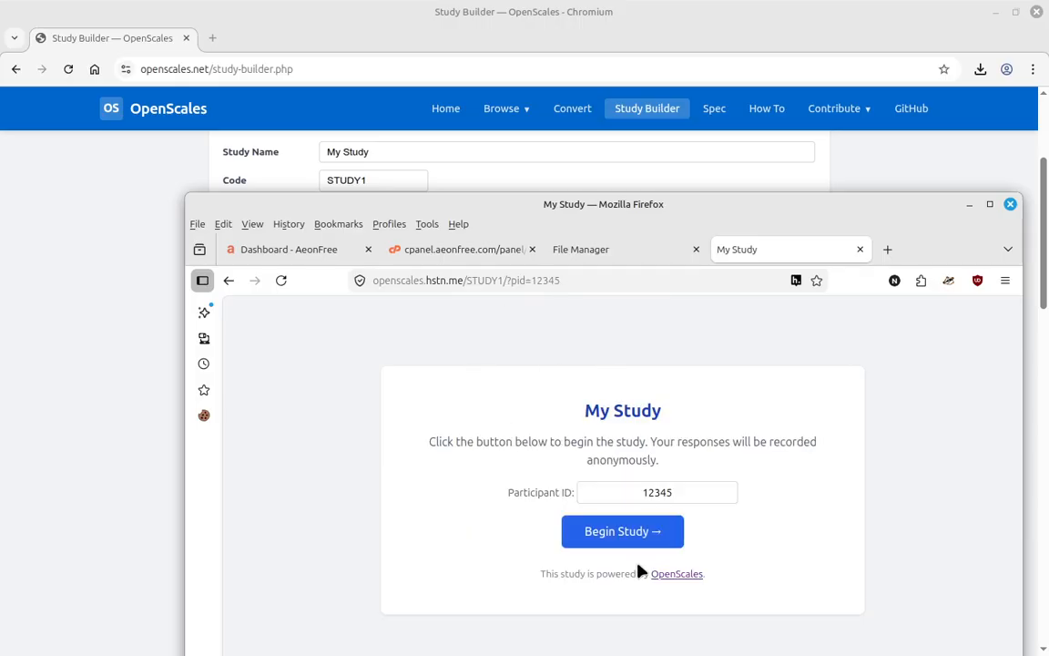
left_click(630, 533)
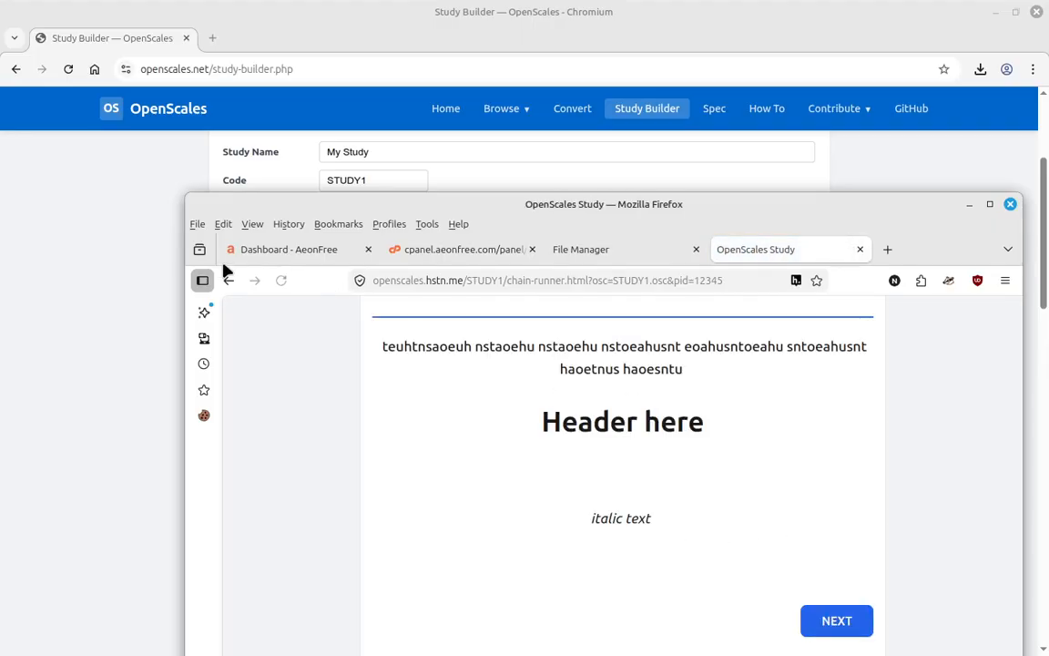
left_click(229, 280)
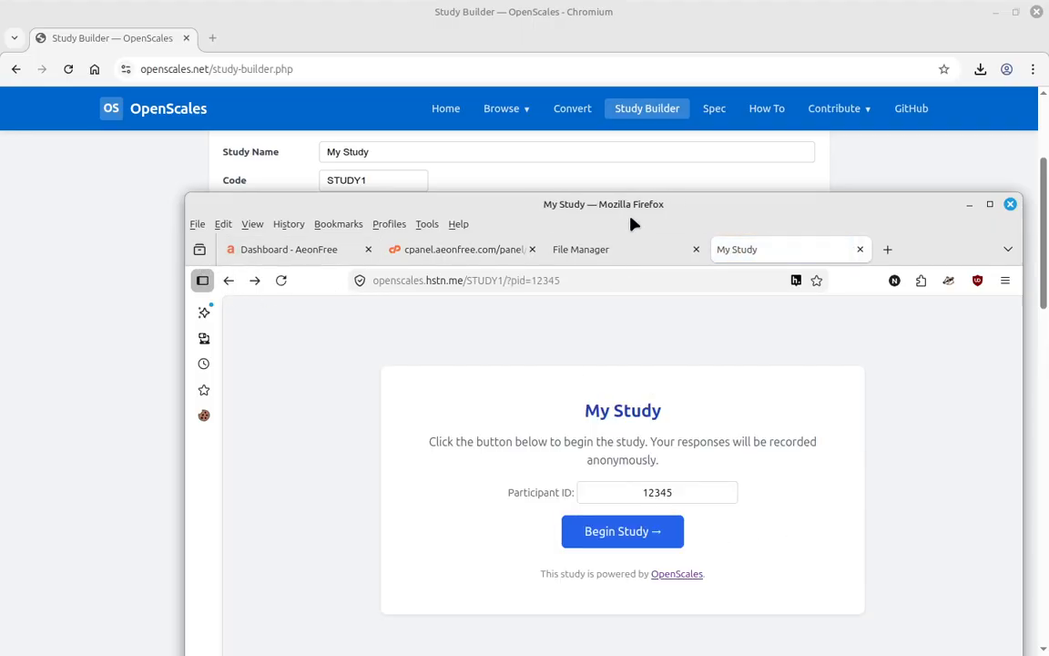
left_click_drag(630, 219, 615, 69)
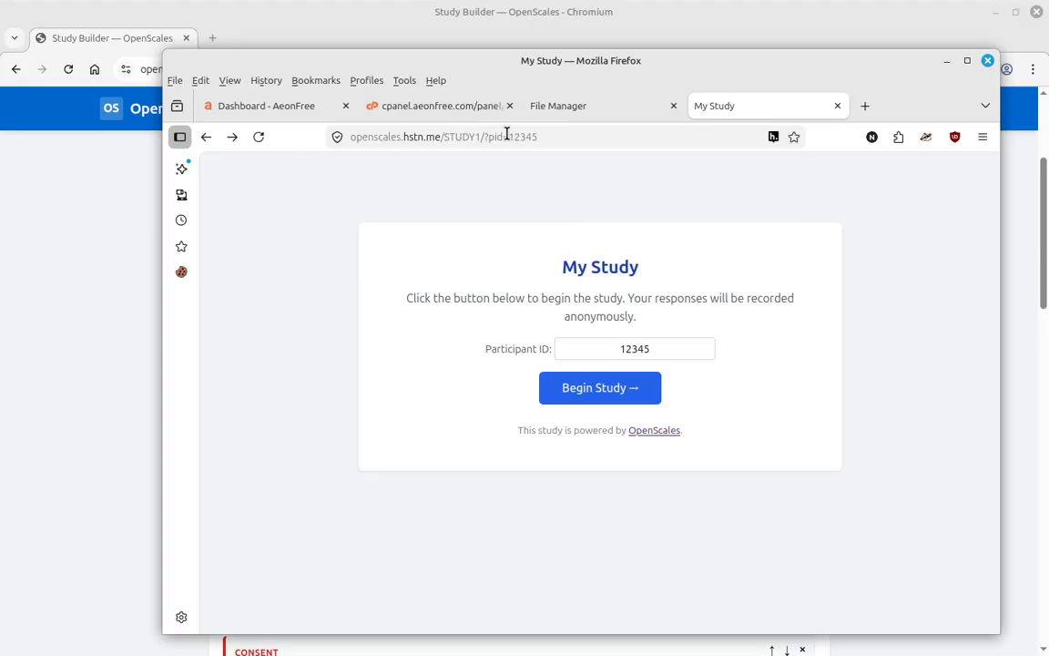
- Begin the study, pass the intro page and answer 'No, I am under 18'
left_click_drag(510, 136, 550, 136)
left_click(956, 237)
left_click_drag(515, 60, 550, 128)
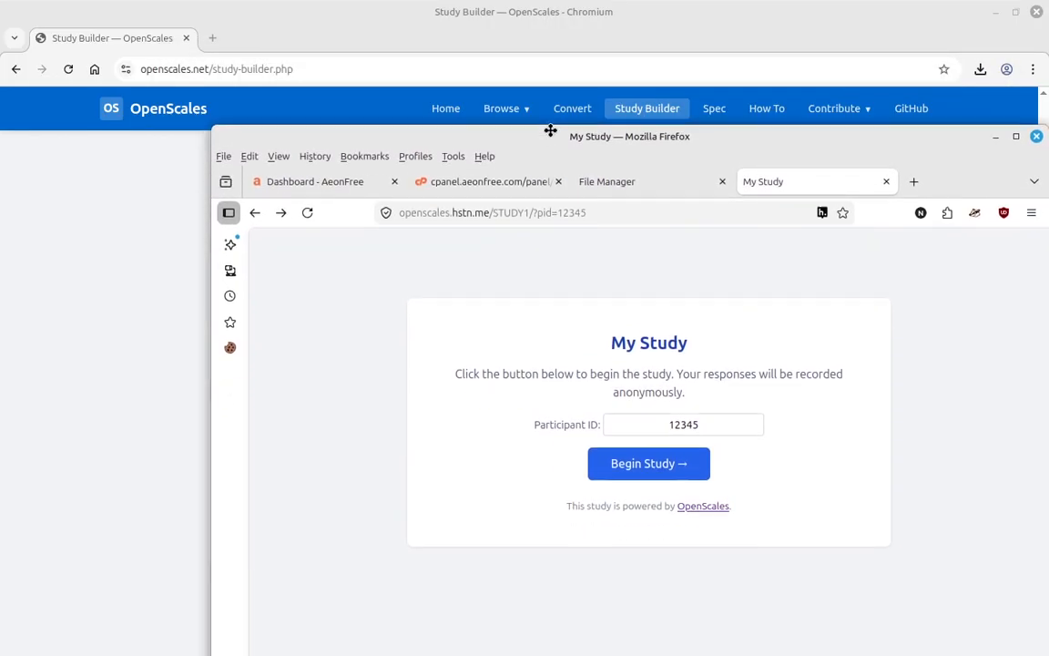
left_click(673, 471)
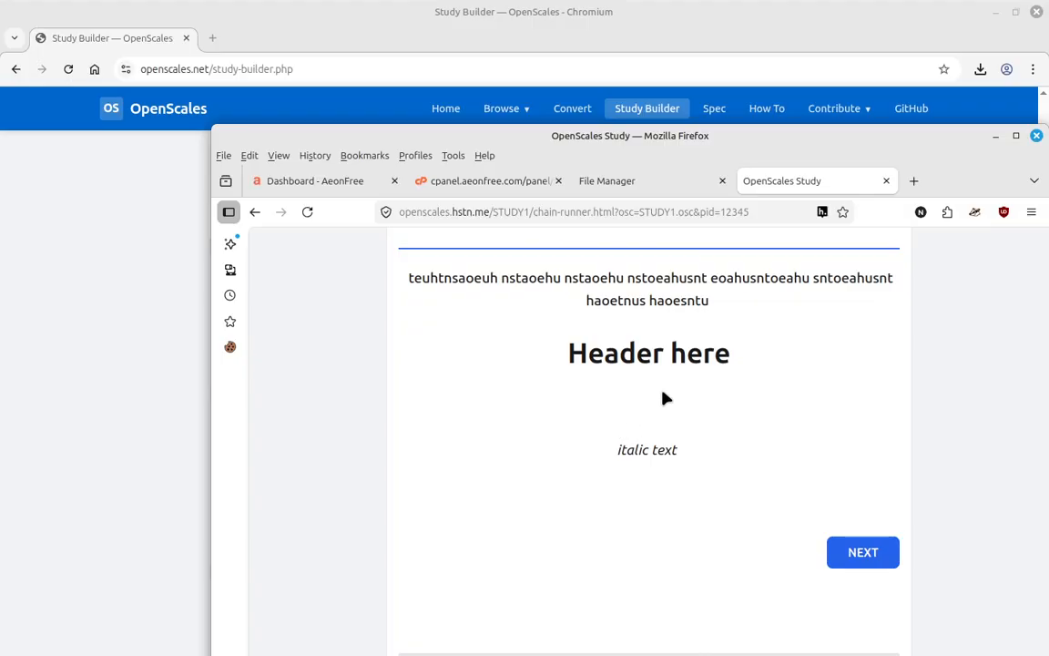
double_click(720, 211)
left_click(911, 300)
left_click(853, 552)
left_click(660, 438)
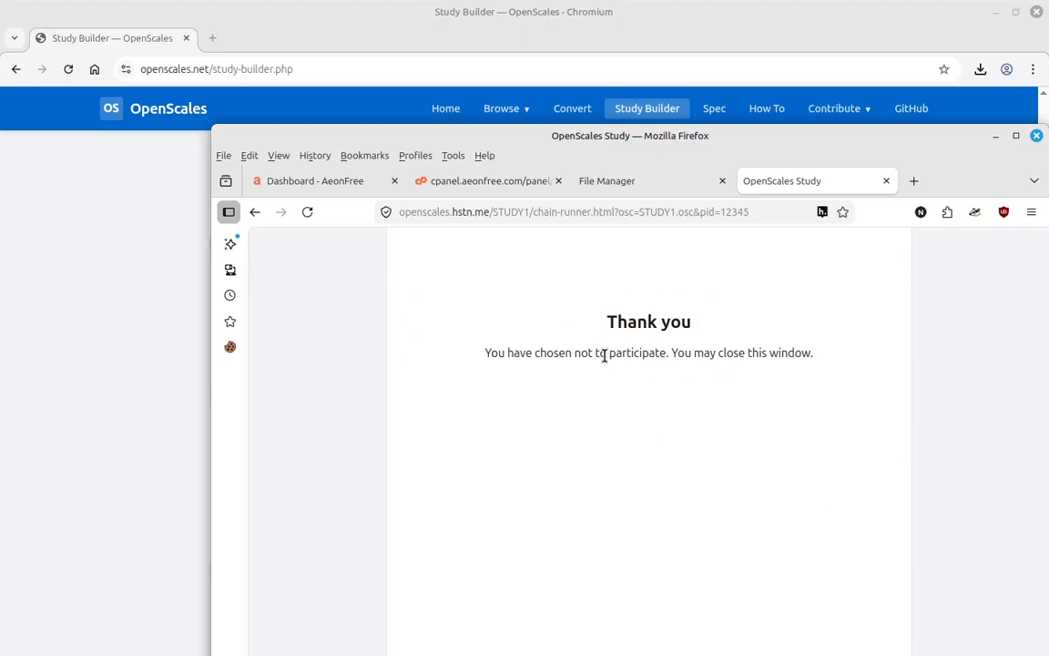
- Restart the study, confirm being 18 or older and agree to participate
left_click(254, 212)
left_click(651, 464)
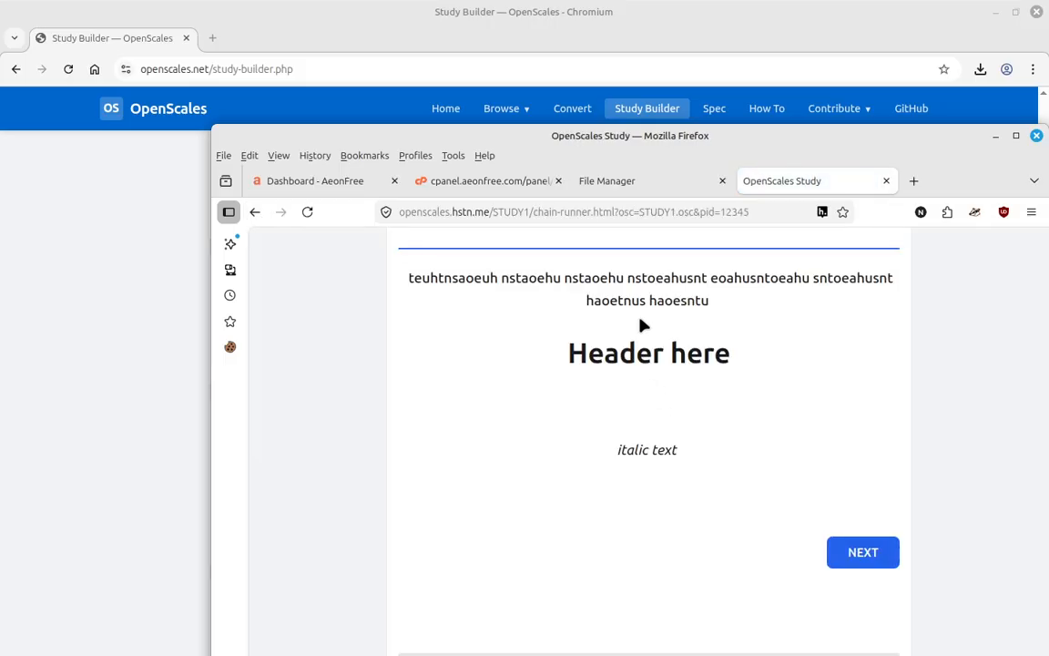
left_click(848, 552)
left_click(640, 403)
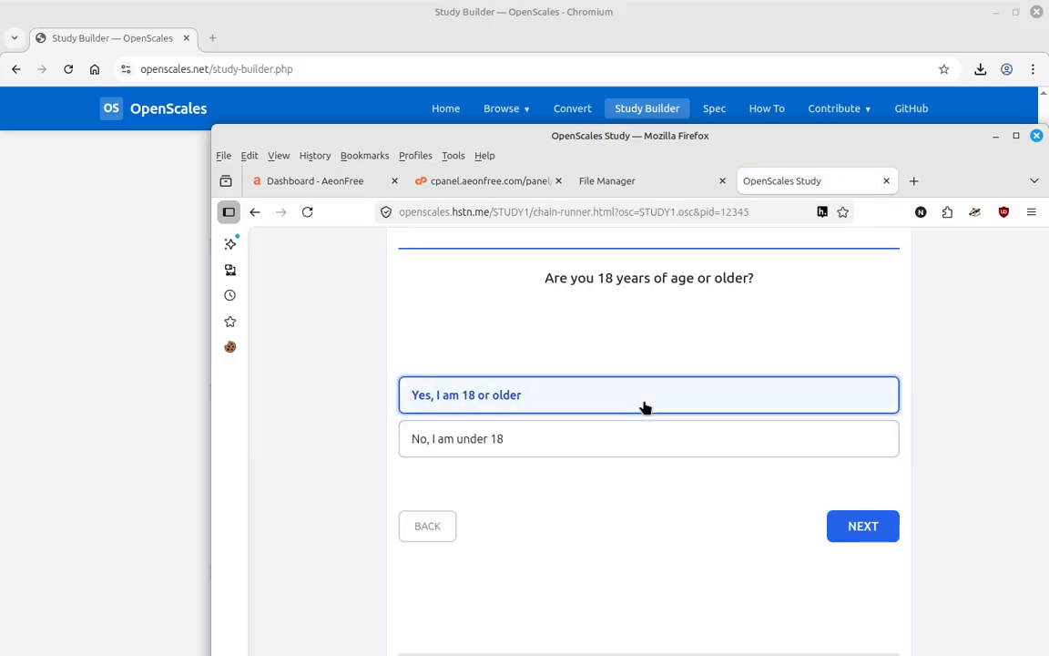
left_click(617, 400)
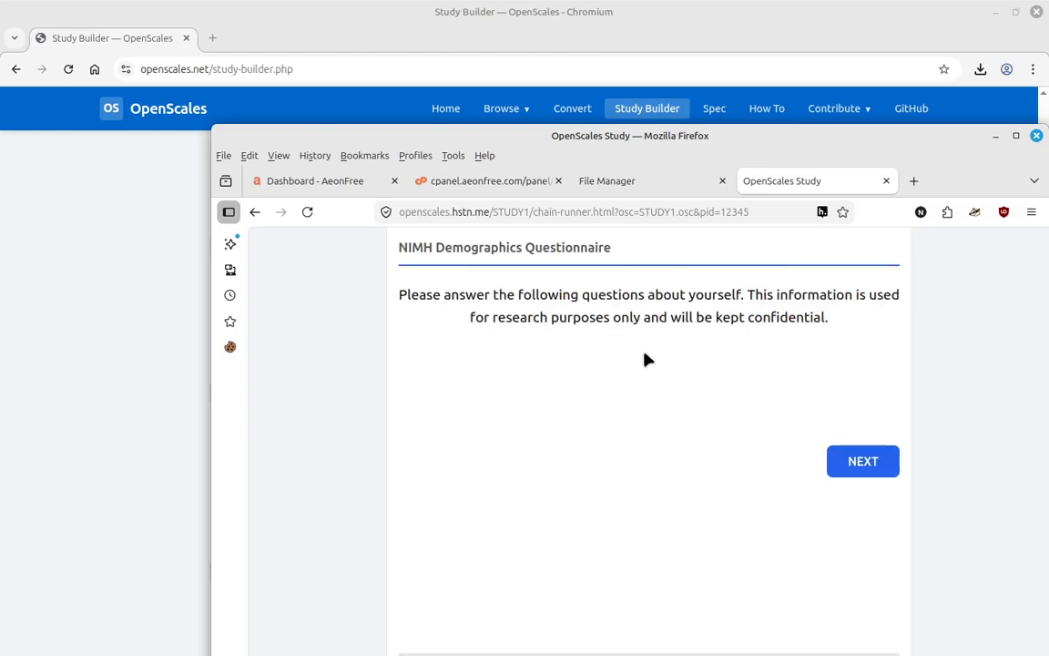
left_click(847, 462)
- Answer demographics: Female, Other / Self-describe, Prefer not to say, Black or African American, age blank
left_click(717, 459)
left_click(651, 548)
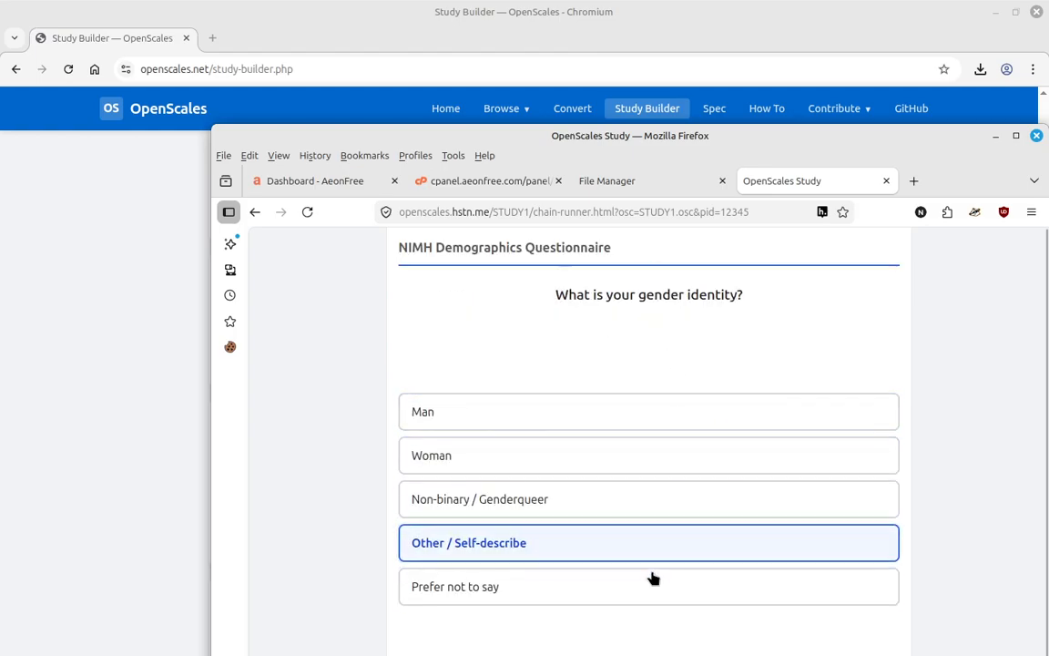
left_click(612, 498)
left_click(620, 512)
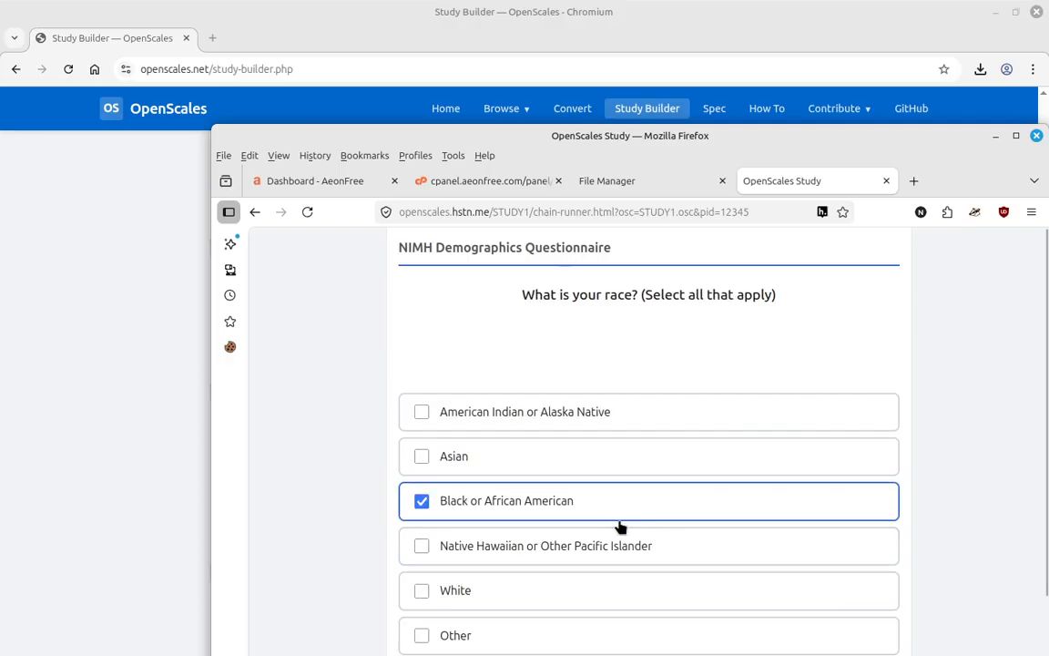
scroll(815, 394, "down", 2)
left_click(878, 631)
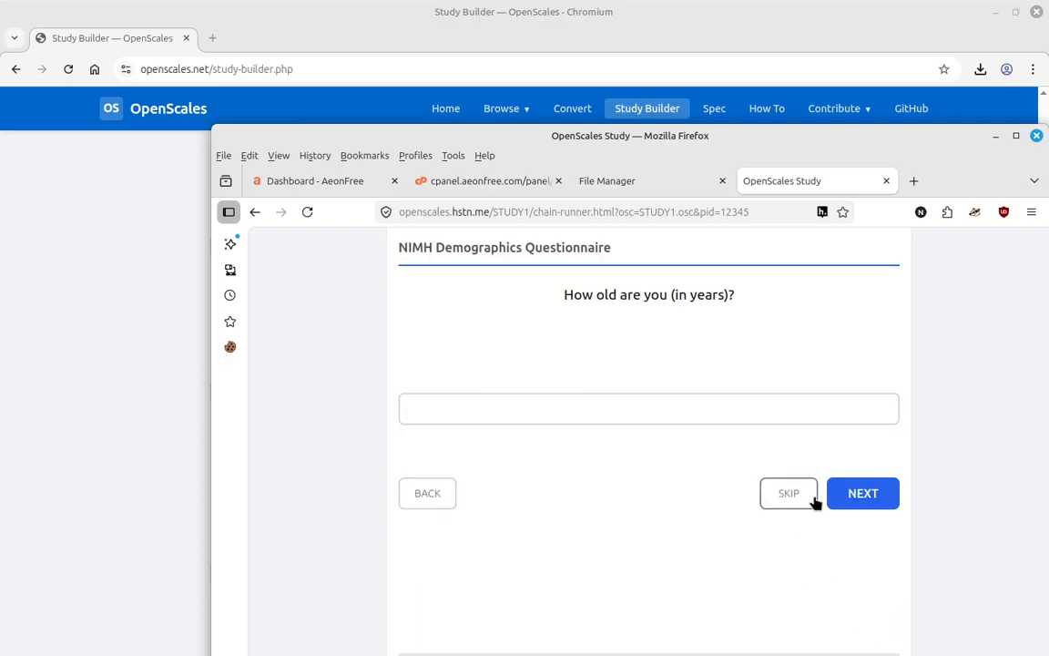
left_click(858, 496)
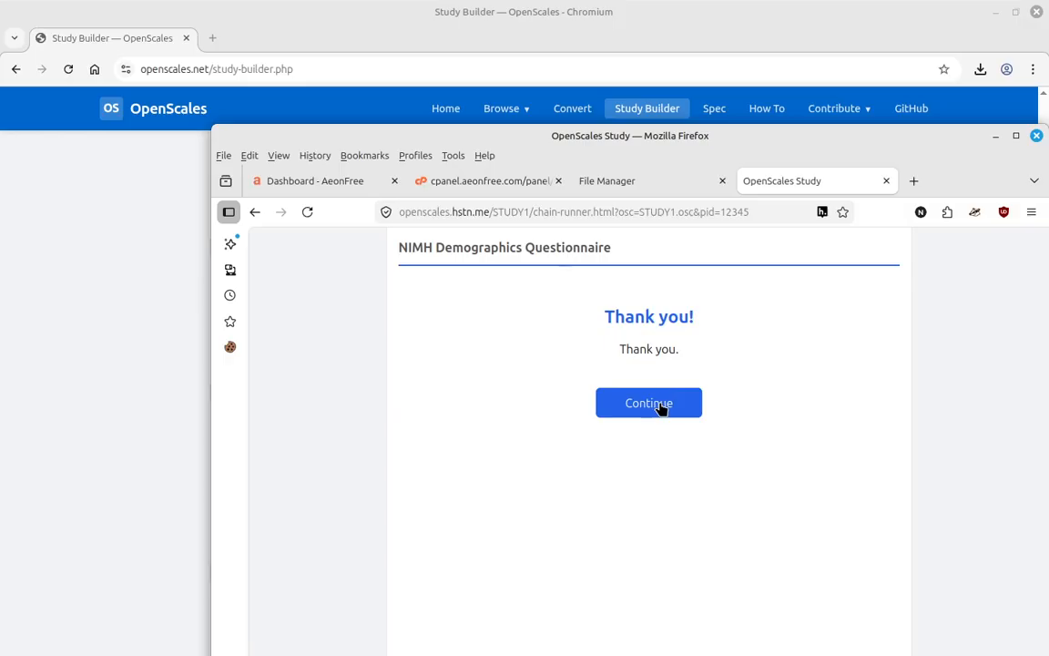
- Rate the AI Attitude statements 6, 10, 10 and 10, then finish to record credit
left_click(662, 404)
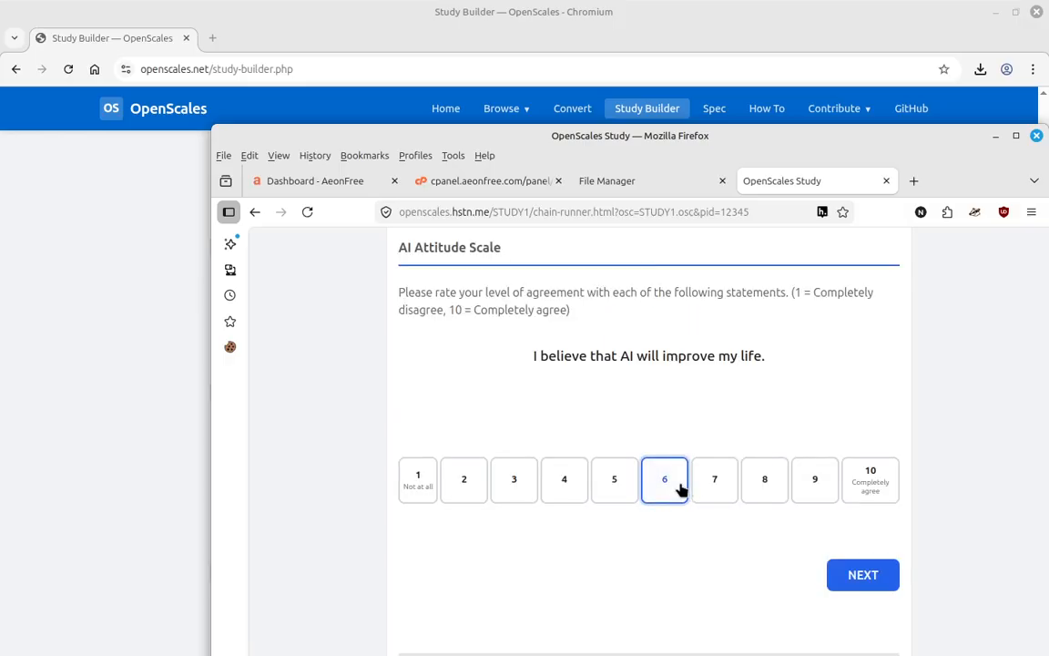
left_click(681, 489)
left_click(682, 489)
left_click(866, 477)
left_click(866, 482)
left_click(670, 407)
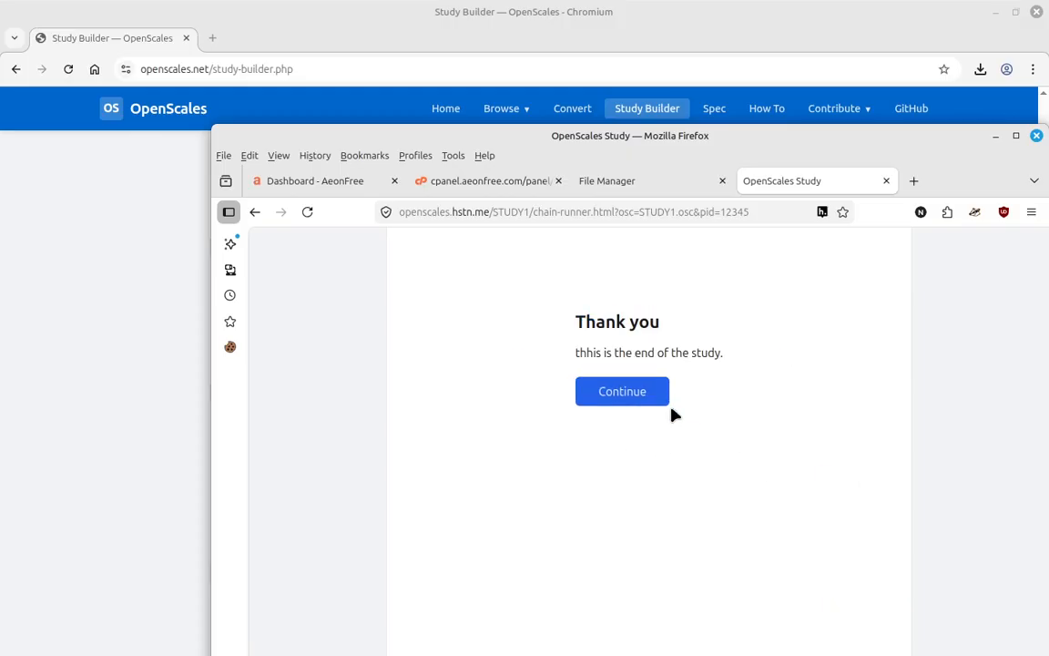
left_click(656, 396)
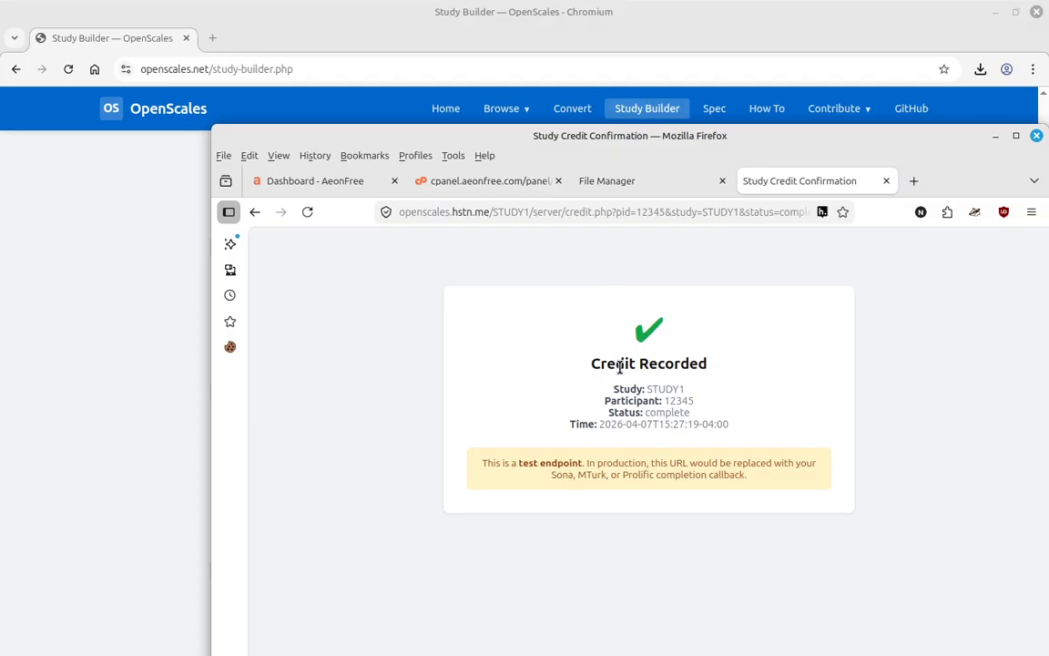
mouse_move(581, 131)
left_mouse_down()
mouse_move(1042, 149)
mouse_move(699, 158)
mouse_move(583, 144)
left_mouse_up()
- Open the Consent folder's pooled.csv and highlight the declined-consent row, then move the window aside
left_click(643, 193)
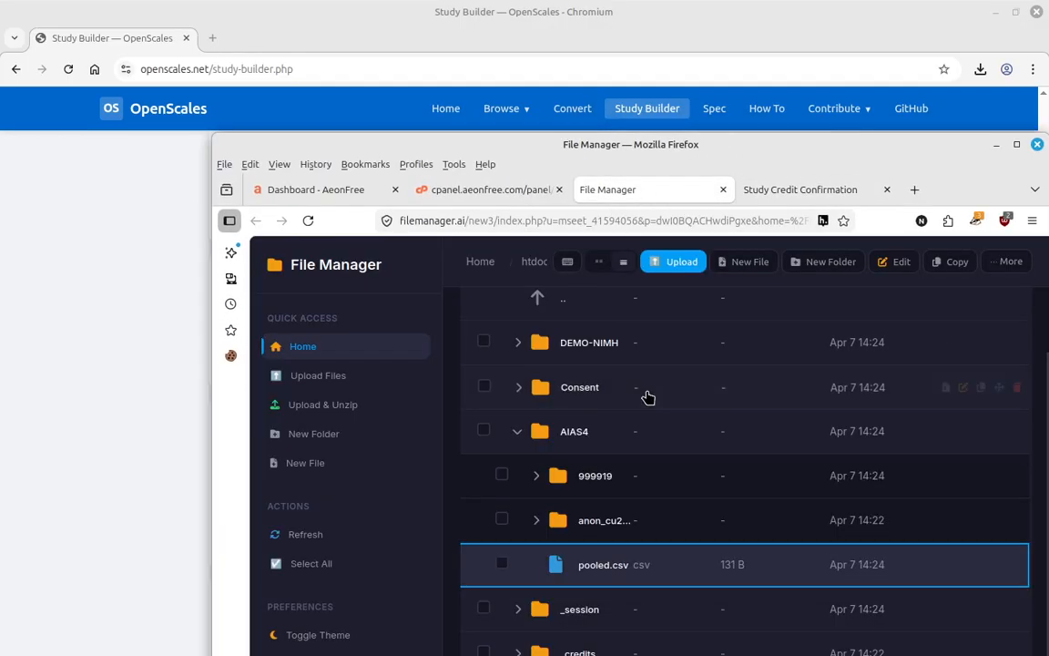
left_click(516, 432)
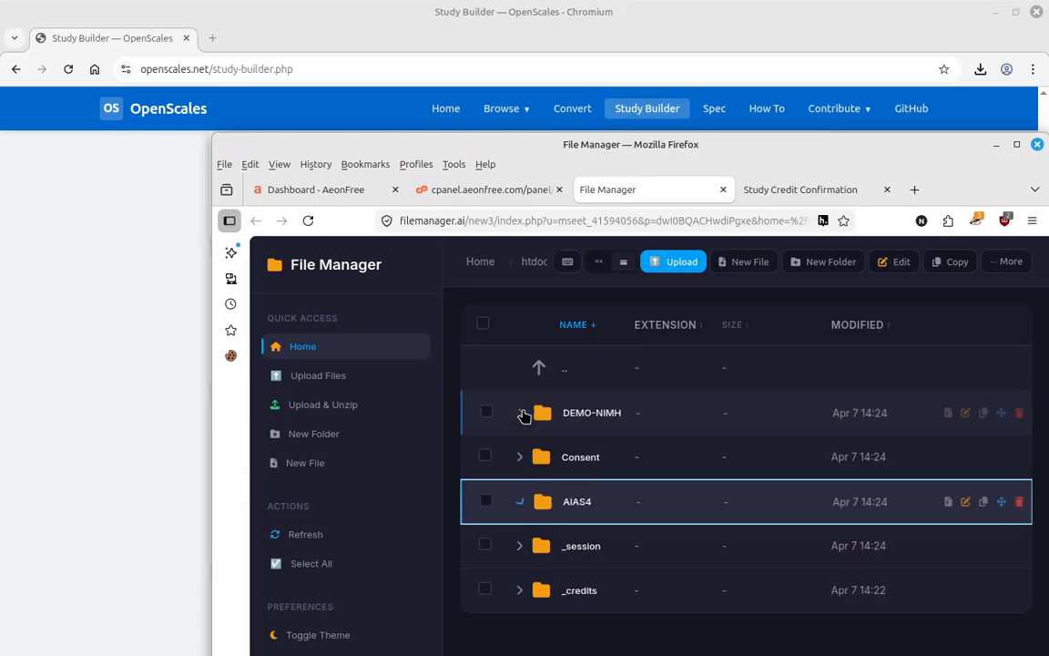
left_click(524, 452)
double_click(546, 456)
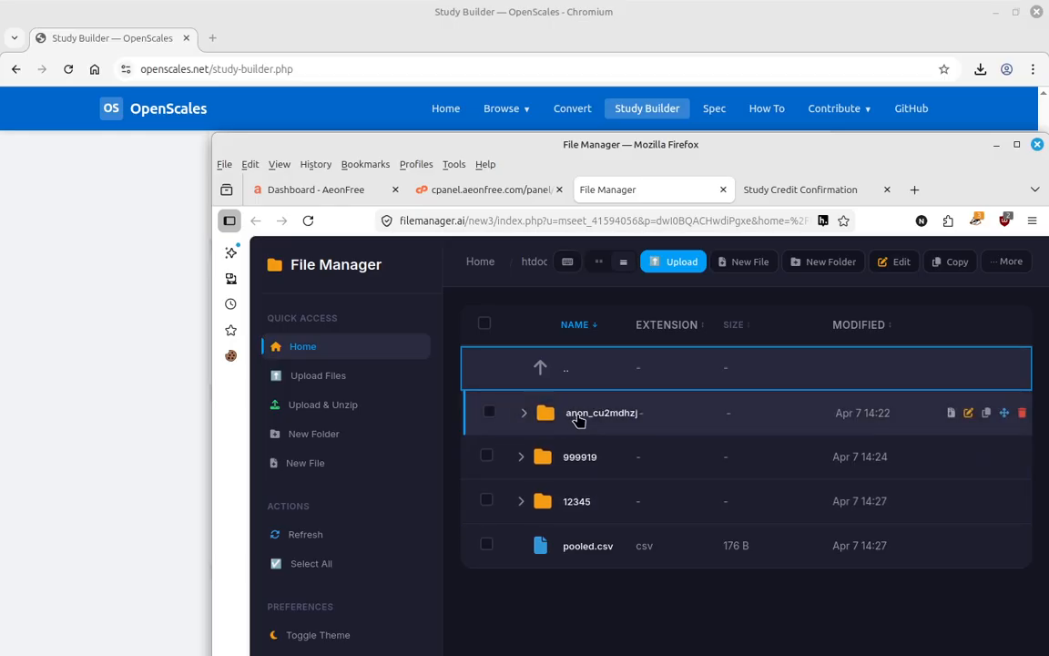
left_click(594, 545)
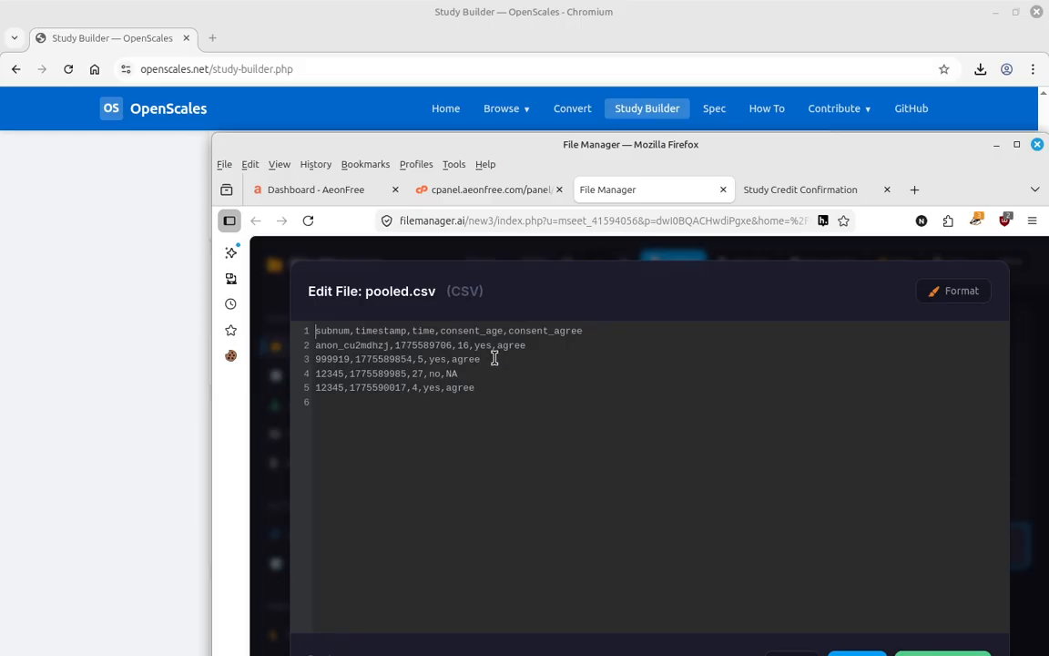
left_click_drag(468, 374, 314, 374)
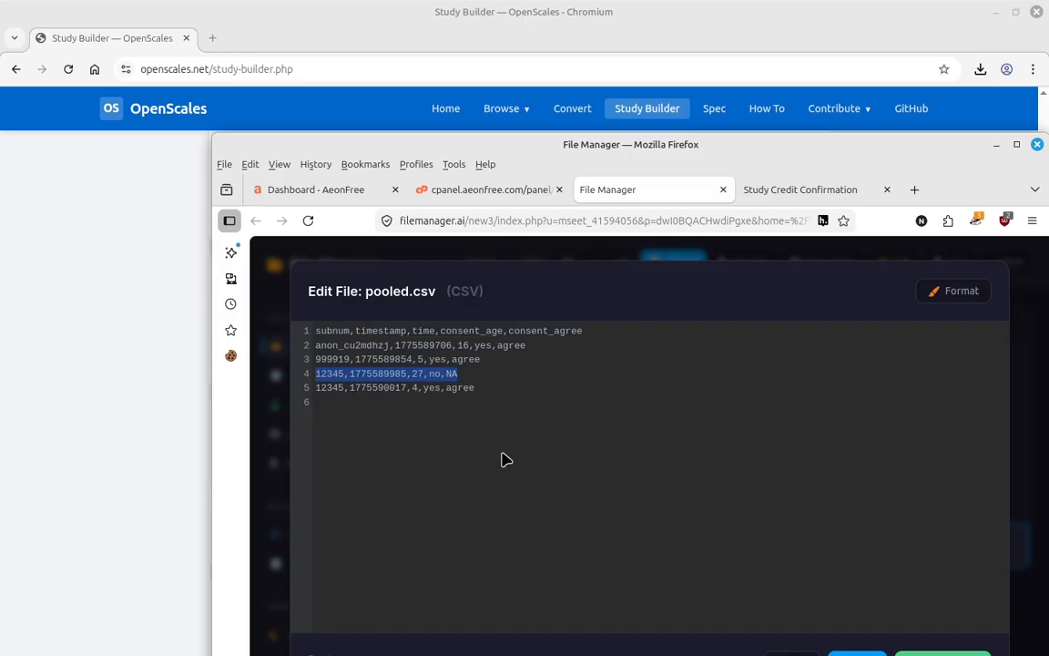
left_click_drag(524, 144, 1048, 209)
scroll(556, 319, "up", 3)
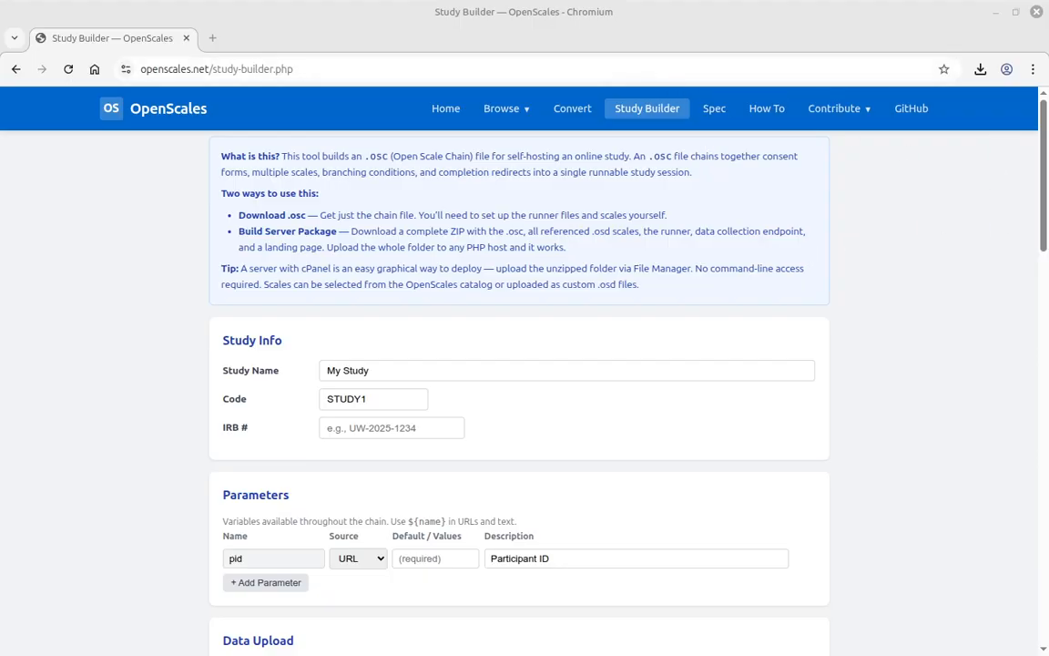
mouse_move(1048, 136)
left_mouse_down()
mouse_move(516, 110)
mouse_move(558, 133)
mouse_move(1048, 136)
left_mouse_up()
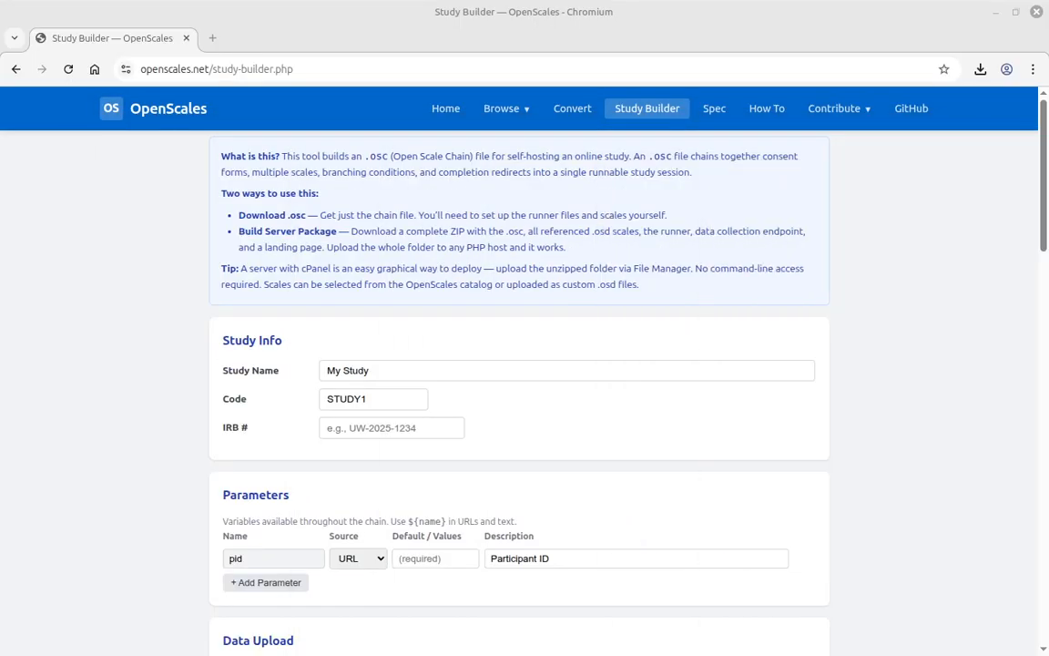